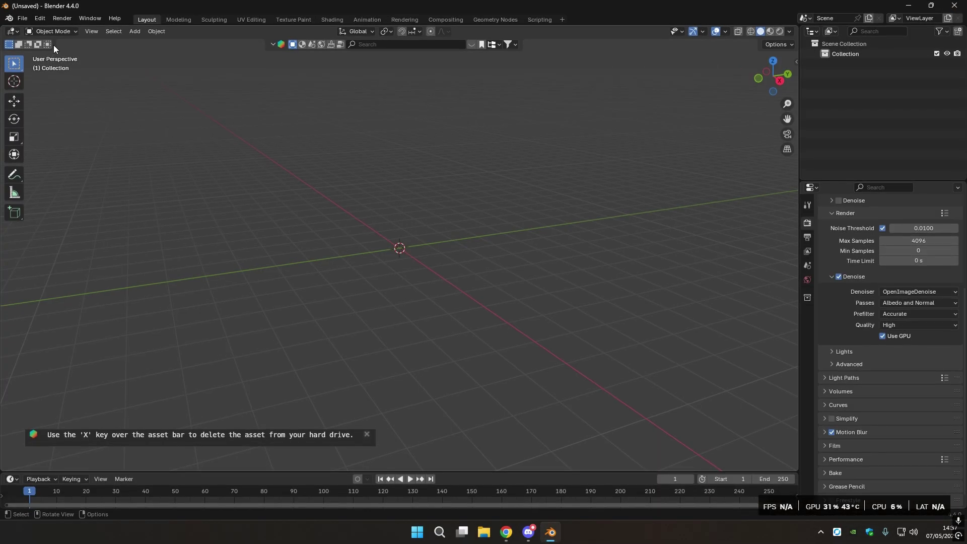
# Install the EZdepth add-on from disk through Preferences > Add-ons, then close Preferences.
pyautogui.click(40, 18)
pyautogui.click(47, 147)
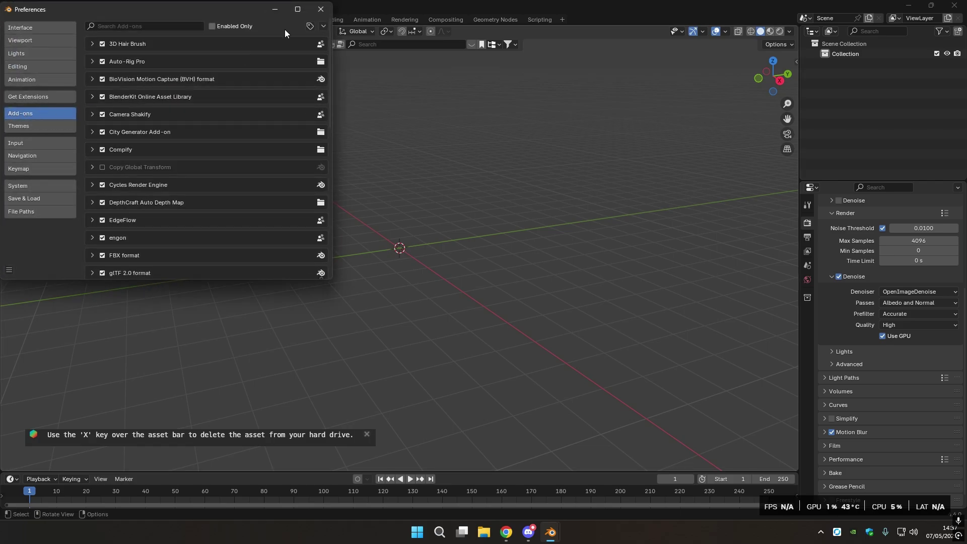
pyautogui.moveTo(244, 14); pyautogui.dragTo(559, 83)
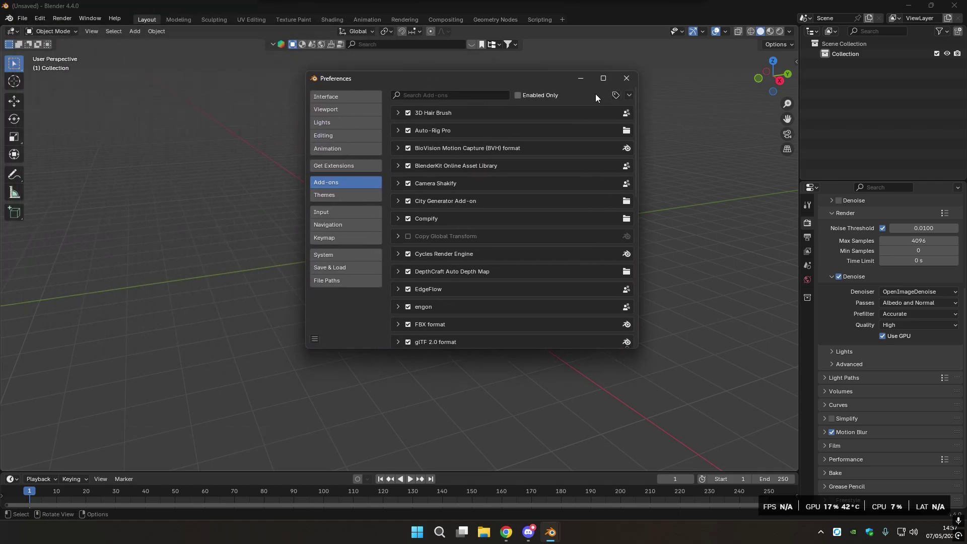
pyautogui.click(629, 95)
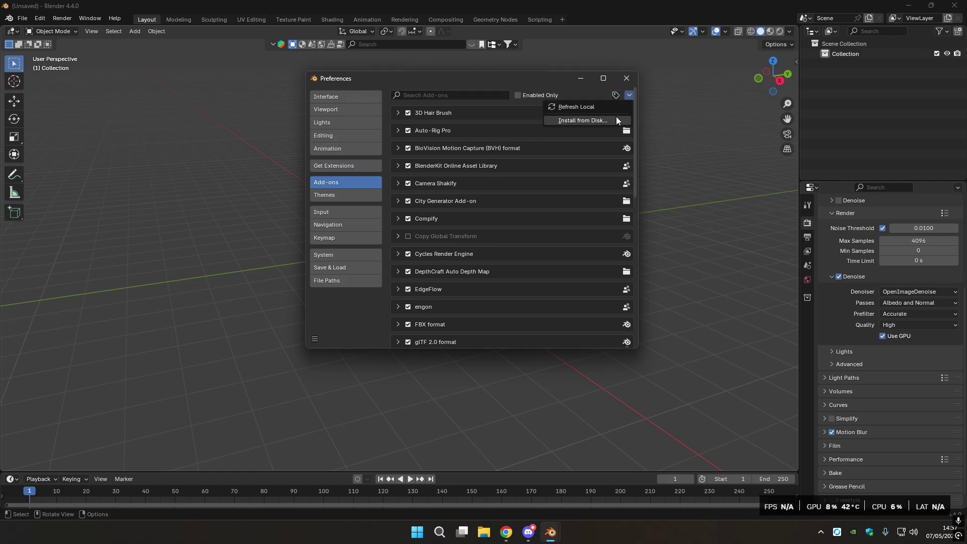
pyautogui.click(580, 121)
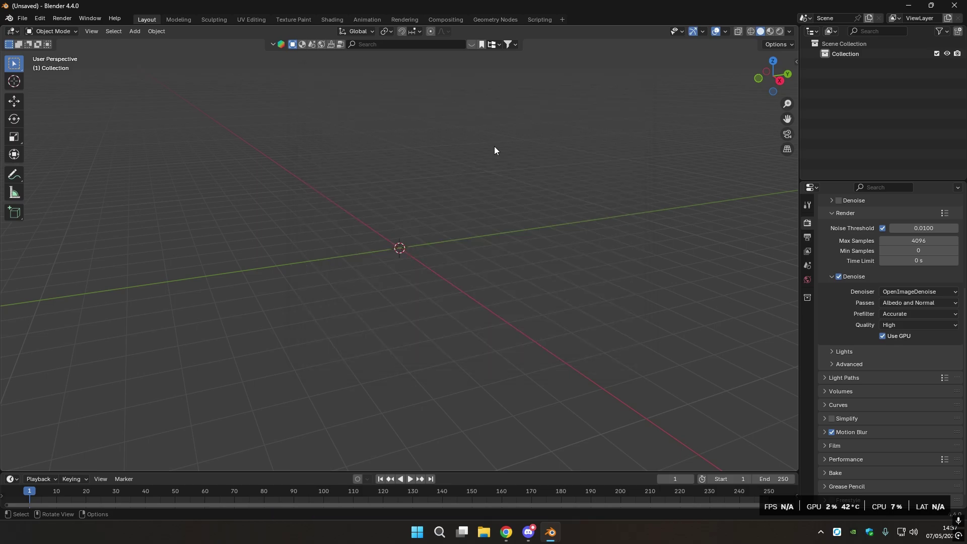
pyautogui.moveTo(495, 150); pyautogui.dragTo(555, 155, button='middle')
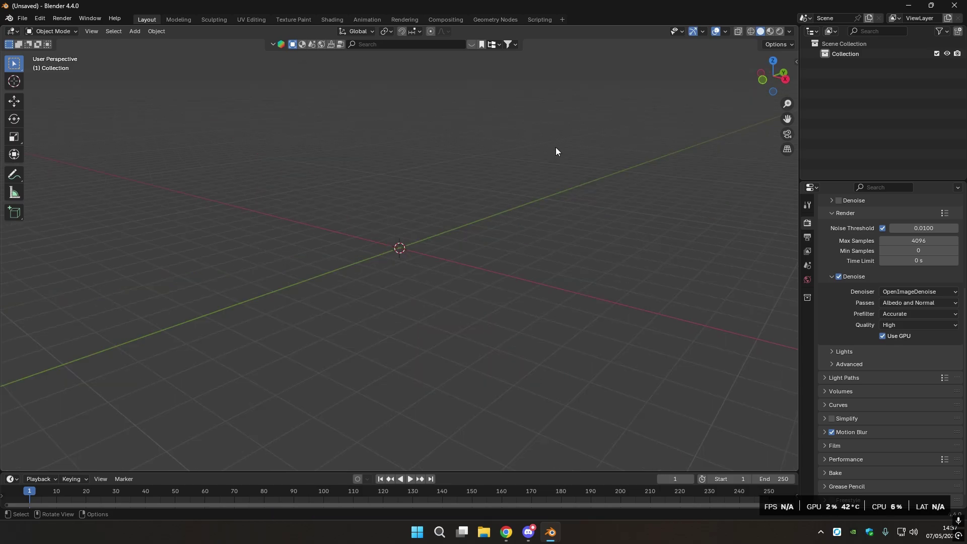
# Show the EZdepth tab in the viewport sidebar, with image input and Max Depth 250.00.
pyautogui.press('n')
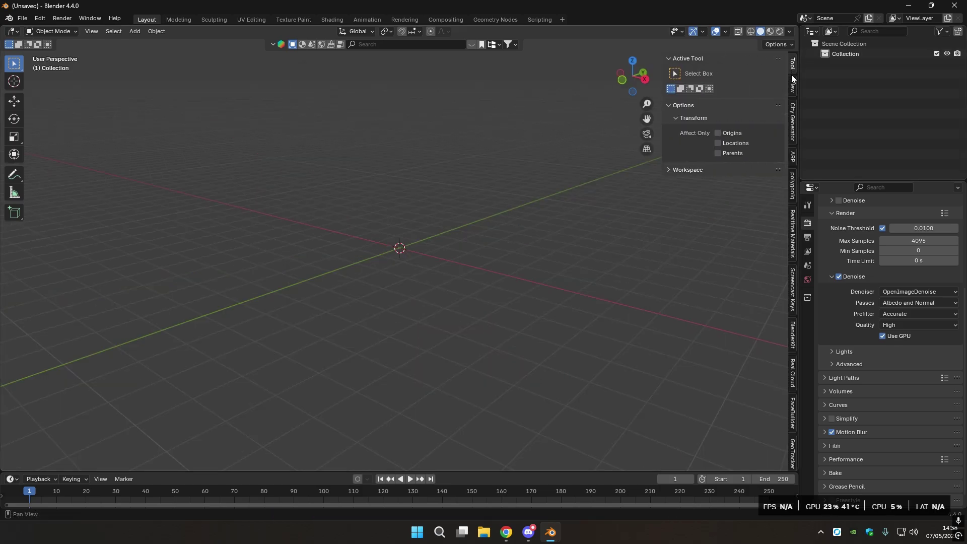
pyautogui.scroll(-5, 794, 381)
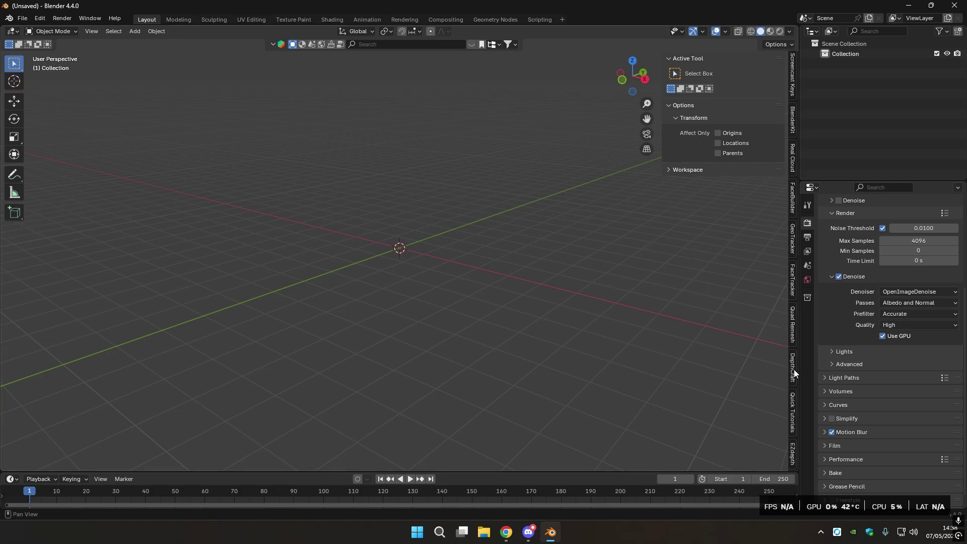
pyautogui.click(794, 447)
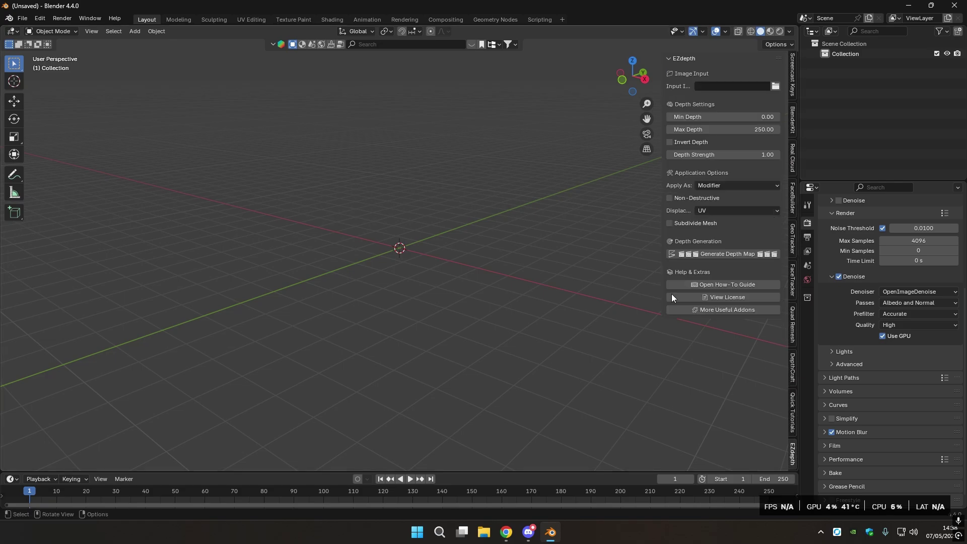
pyautogui.moveTo(374, 161); pyautogui.dragTo(359, 171, button='middle')
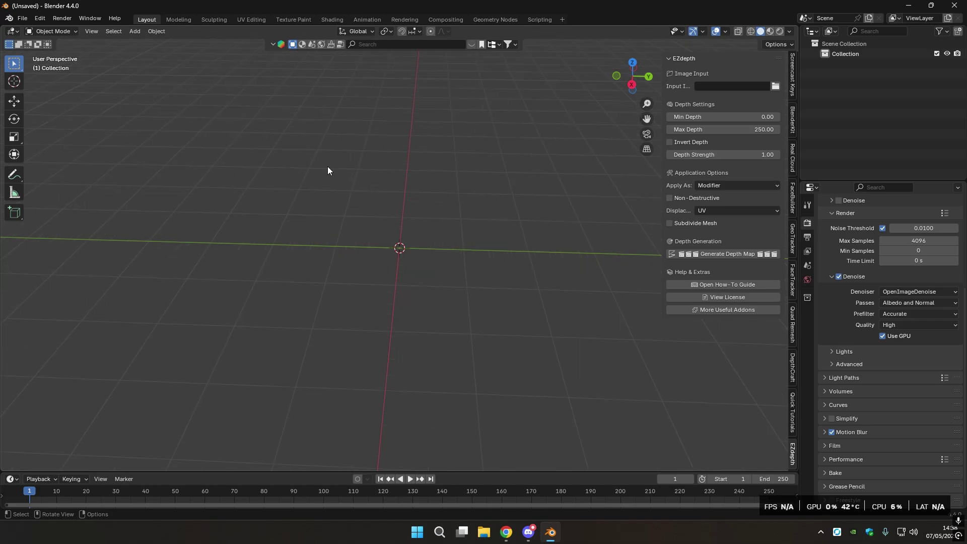
pyautogui.moveTo(327, 170); pyautogui.dragTo(400, 206, button='middle')
# Add a mesh plane at the origin.
pyautogui.hotkey('shift', 'a')
pyautogui.moveTo(325, 207)
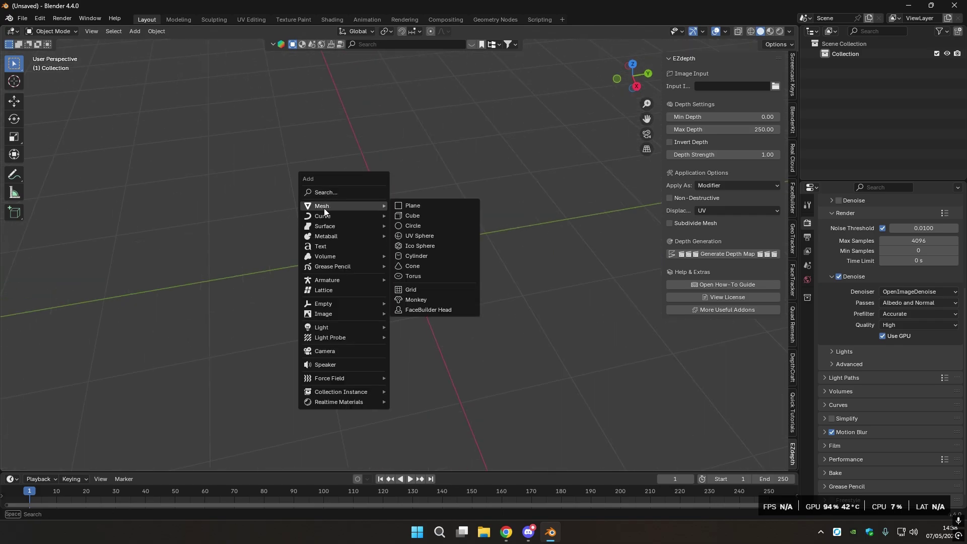
pyautogui.click(403, 206)
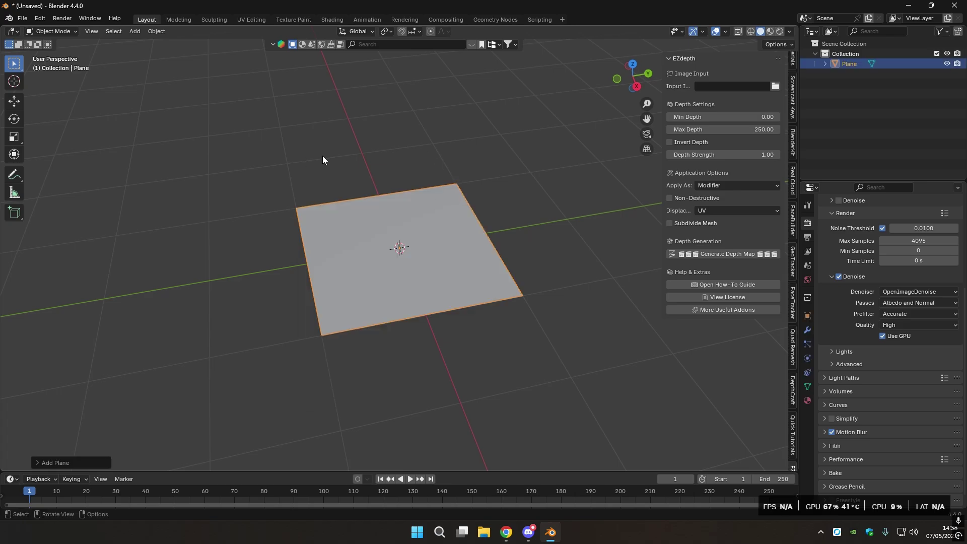
pyautogui.moveTo(435, 207); pyautogui.dragTo(401, 263, button='middle')
# Subdivide the plane four times in Edit Mode into a dense grid, then return to Object Mode.
pyautogui.press('Tab')
pyautogui.rightClick(401, 264)
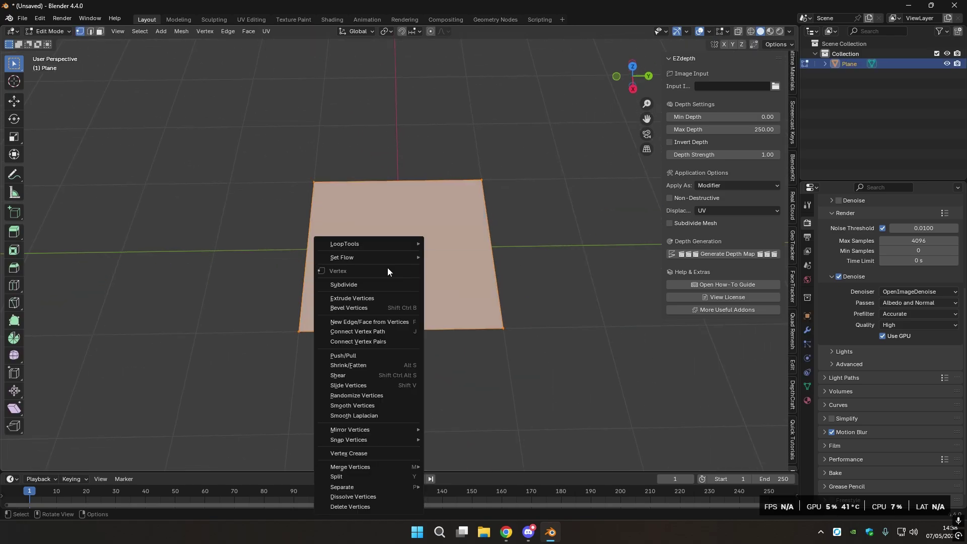
pyautogui.click(367, 285)
pyautogui.rightClick(367, 286)
pyautogui.click(367, 286)
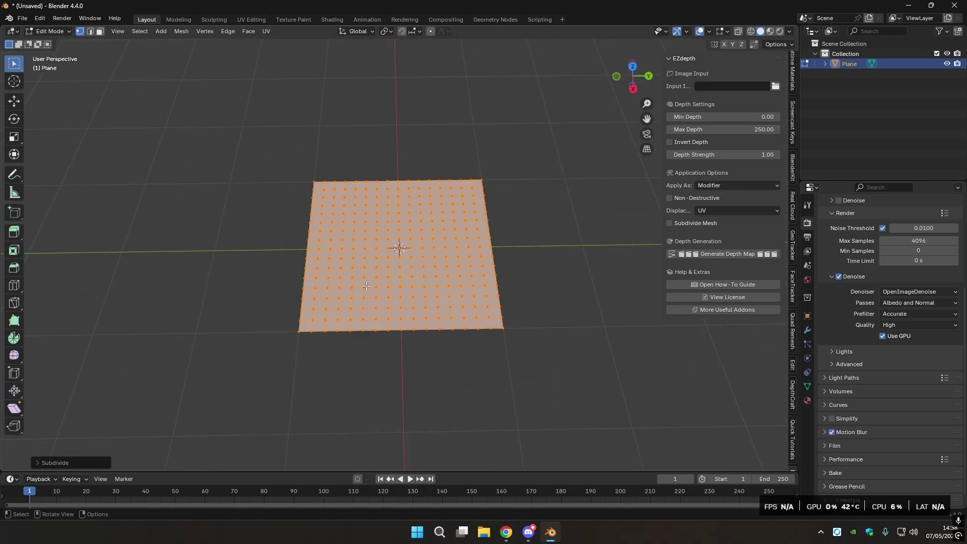
pyautogui.rightClick(367, 286)
pyautogui.click(366, 286)
pyautogui.rightClick(367, 285)
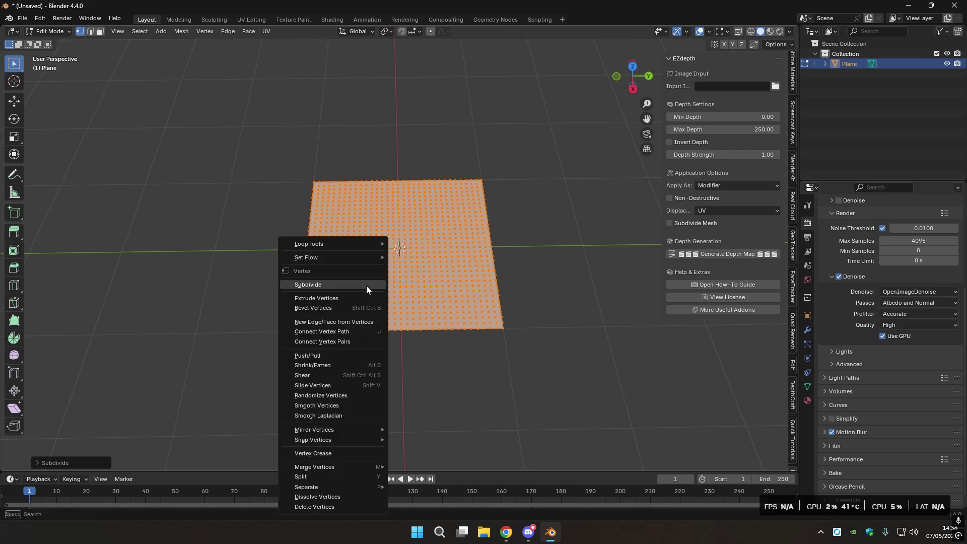
pyautogui.click(367, 286)
pyautogui.moveTo(367, 285); pyautogui.dragTo(520, 128, button='middle')
pyautogui.press('Tab')
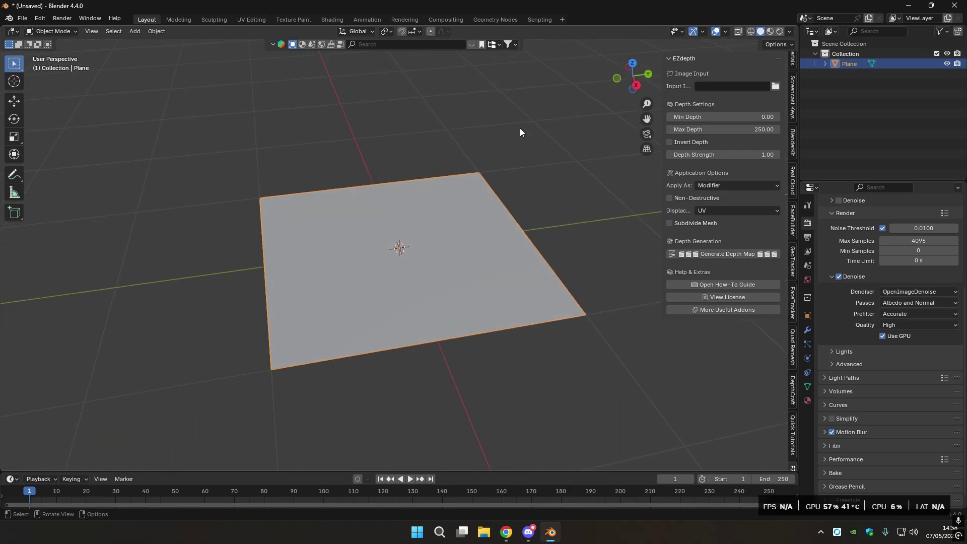
# Load the rock-texture .jpg from the test folder as the EZdepth input image.
pyautogui.click(777, 86)
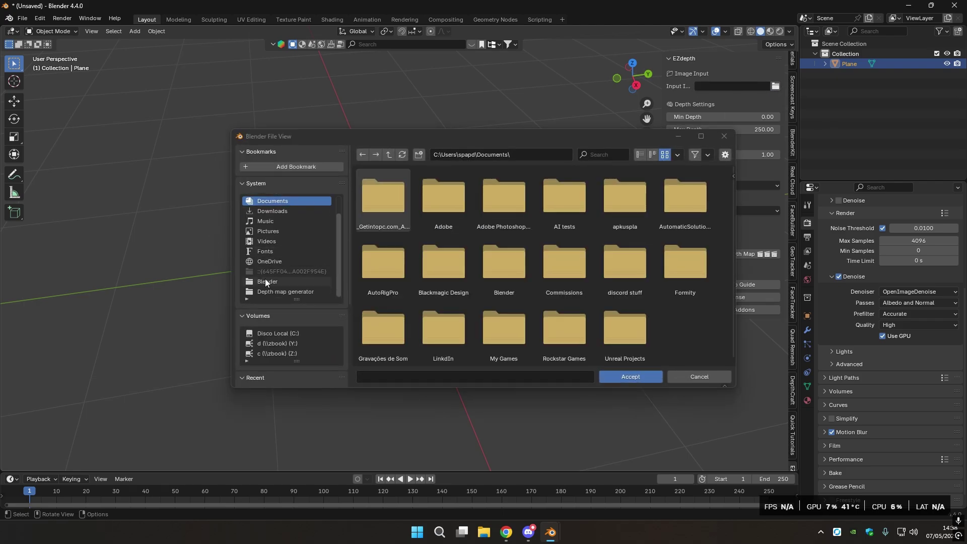
pyautogui.scroll(-5, 291, 353)
pyautogui.click(282, 289)
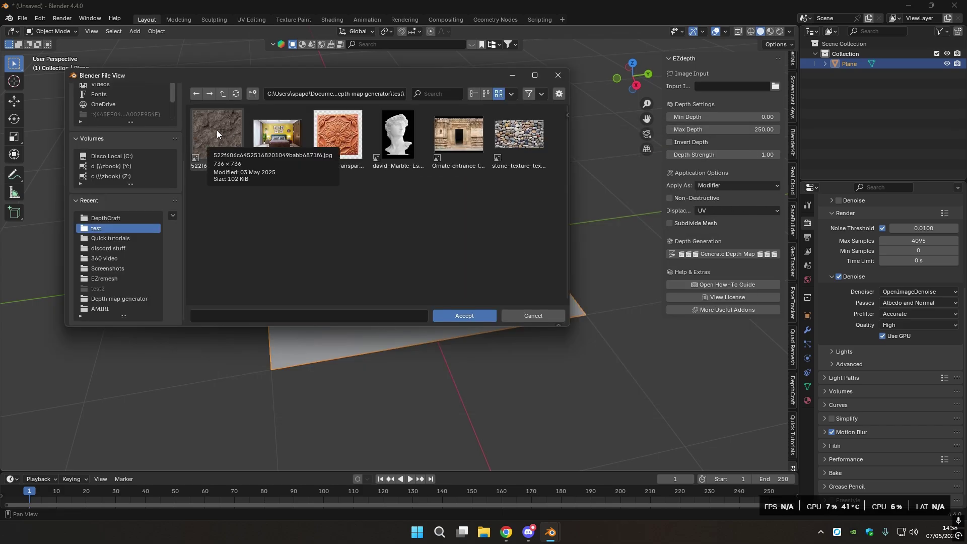
pyautogui.doubleClick(221, 130)
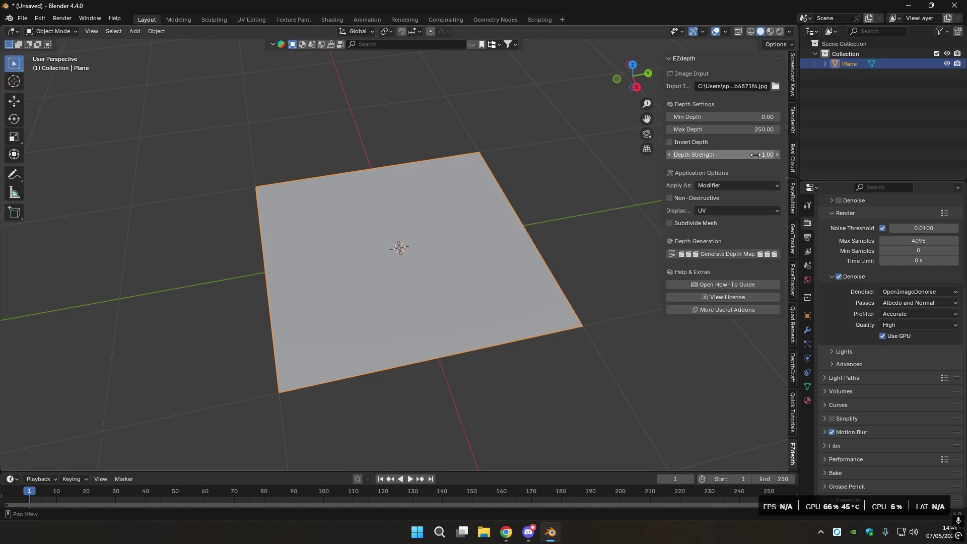
pyautogui.click(713, 183)
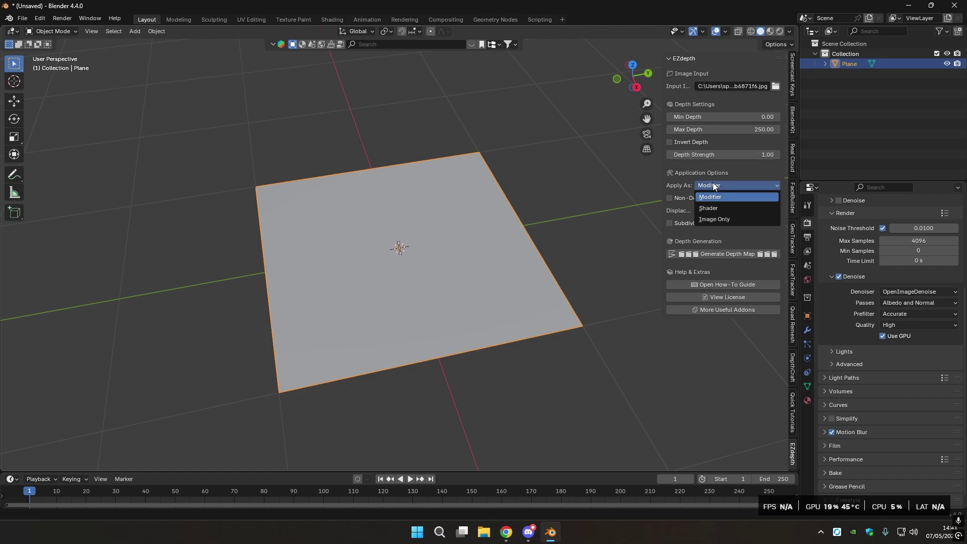
# Keep Modifier as the depth method and UV as the displacement coordinates.
pyautogui.click(713, 183)
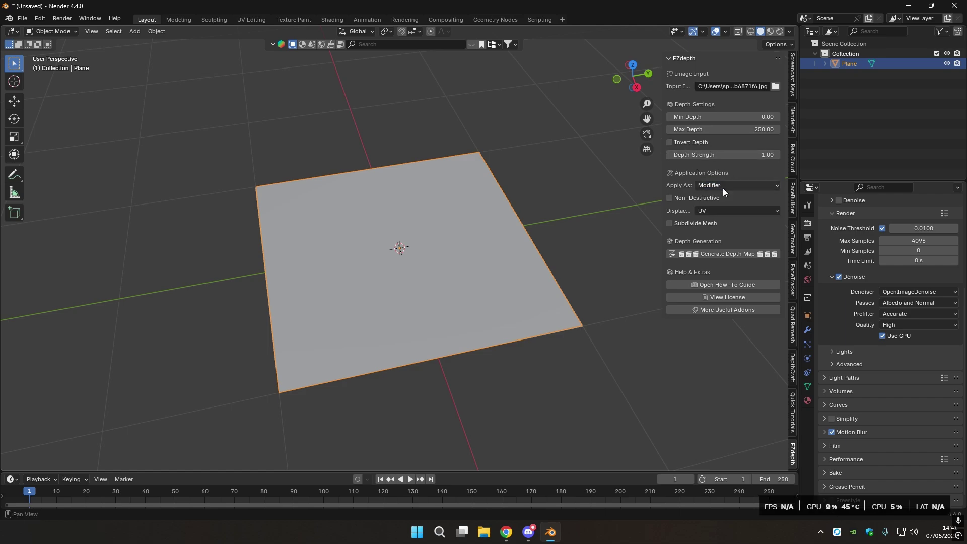
pyautogui.moveTo(531, 186); pyautogui.dragTo(516, 172, button='middle')
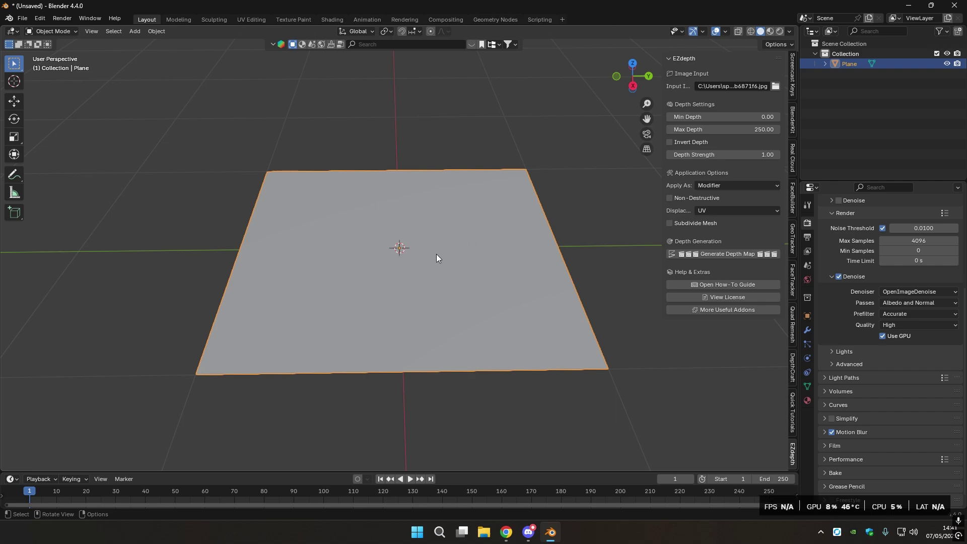
pyautogui.moveTo(346, 280); pyautogui.dragTo(430, 271, button='middle')
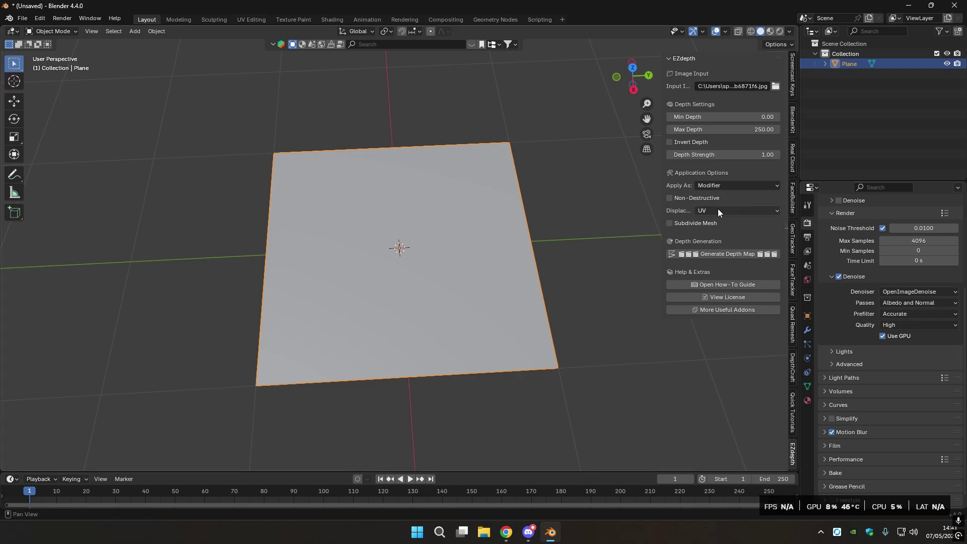
pyautogui.moveTo(662, 204); pyautogui.dragTo(567, 211)
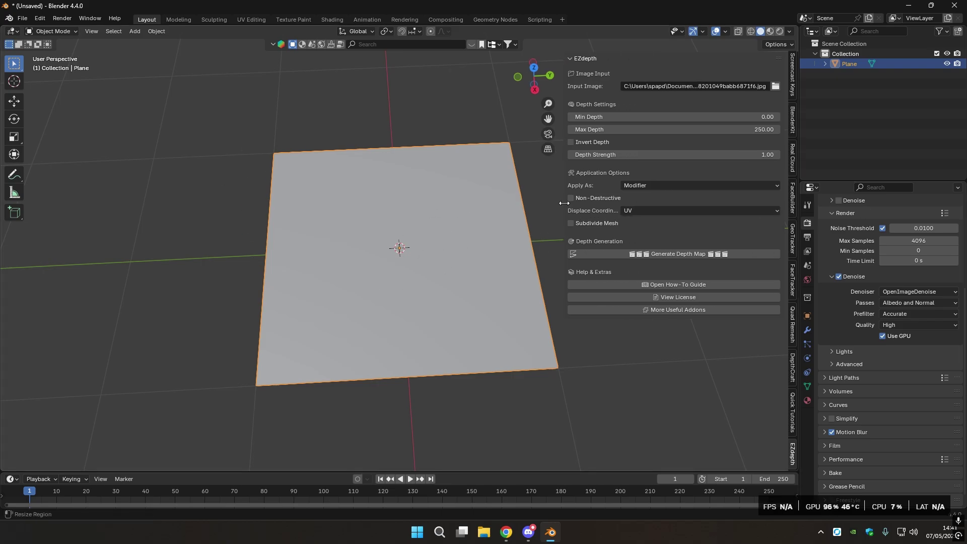
pyautogui.click(639, 211)
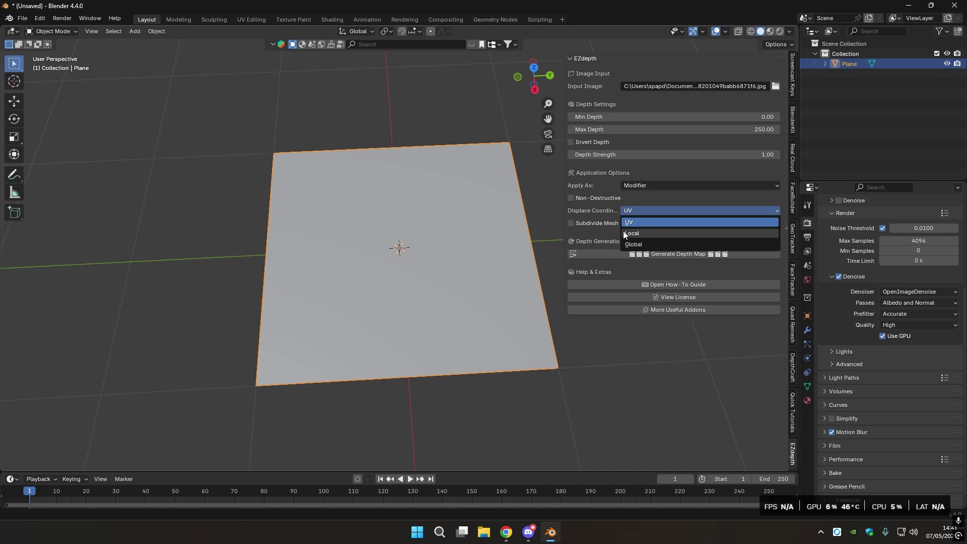
pyautogui.click(639, 210)
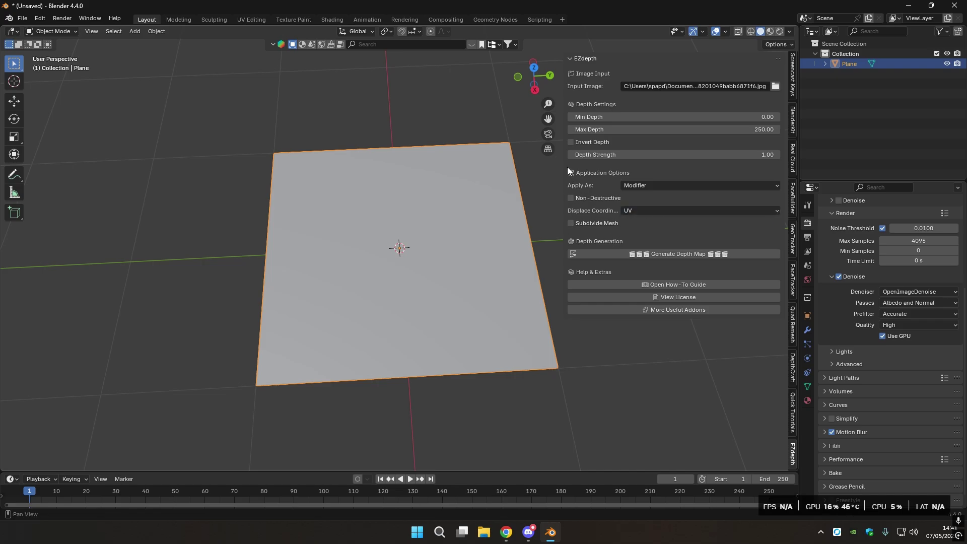
pyautogui.moveTo(566, 163); pyautogui.dragTo(667, 170)
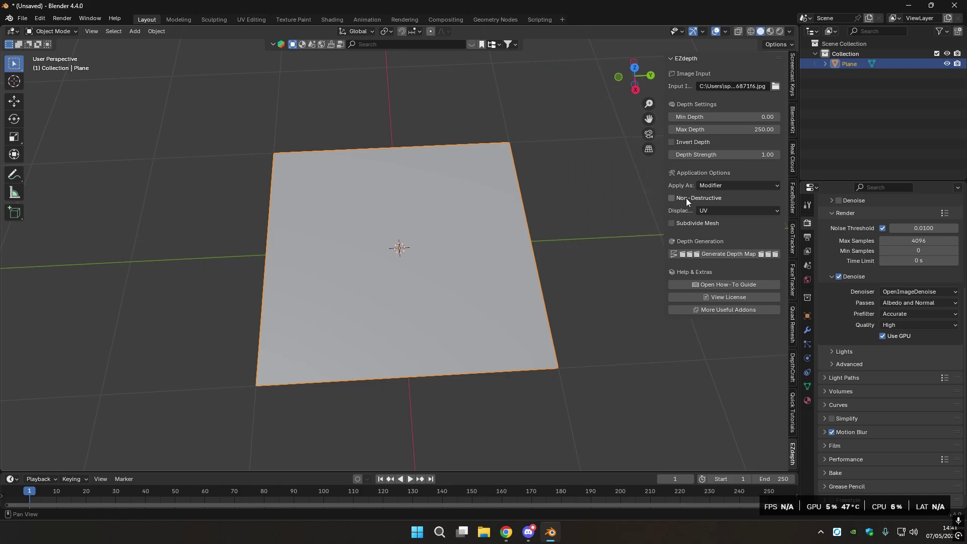
# Enable Subdivide Mesh at level 2 with Simple subdivision, check the plane, then deselect it.
pyautogui.moveTo(666, 212); pyautogui.dragTo(643, 217)
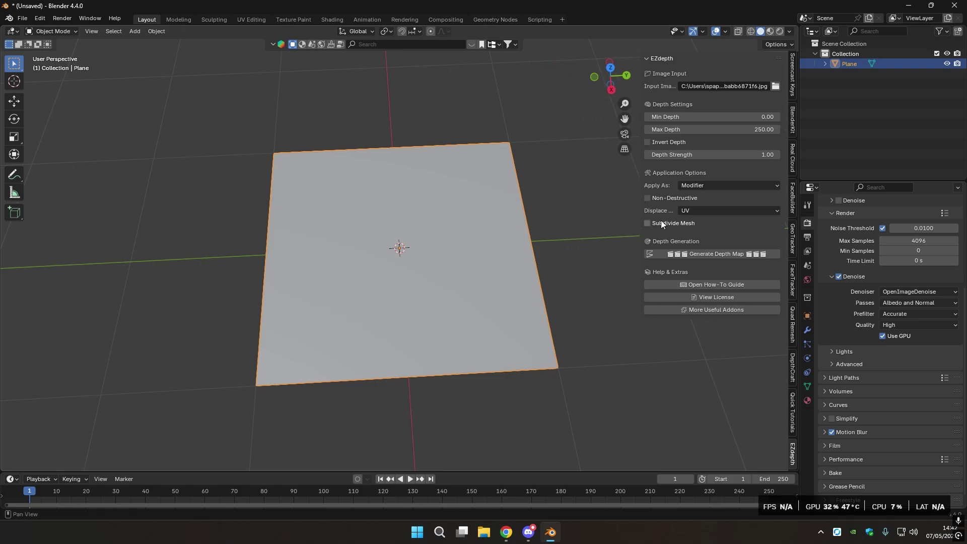
pyautogui.click(660, 223)
pyautogui.press('Tab')
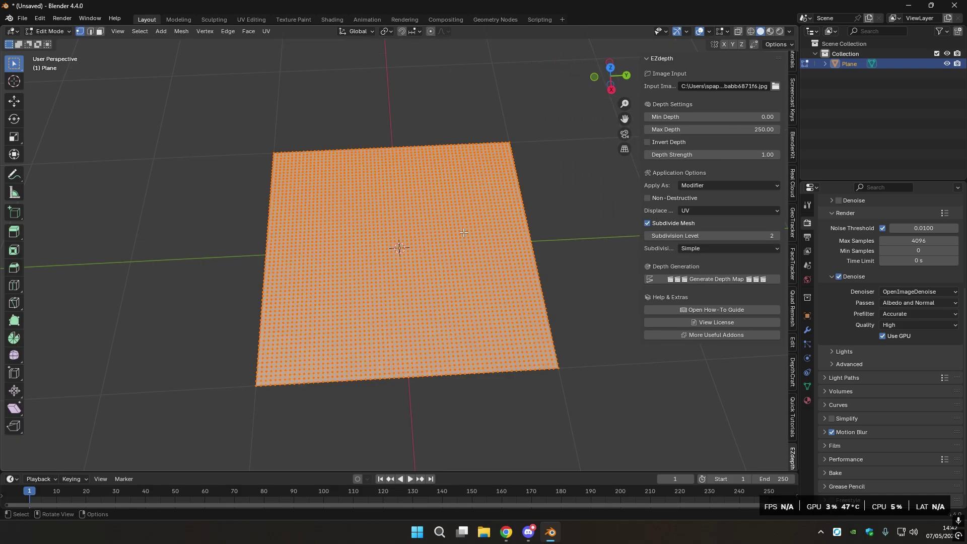
pyautogui.press('Tab')
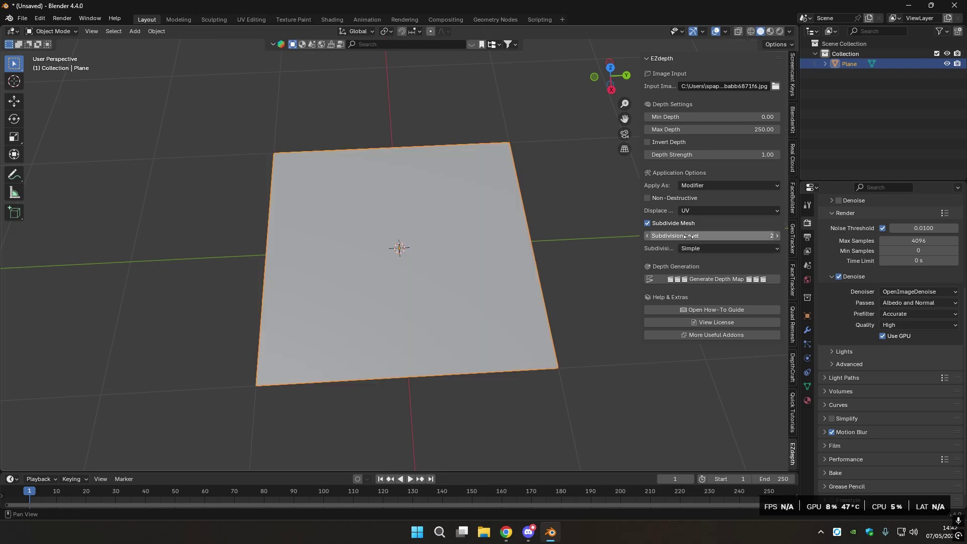
pyautogui.click(552, 205)
pyautogui.moveTo(487, 88); pyautogui.dragTo(522, 181, button='middle')
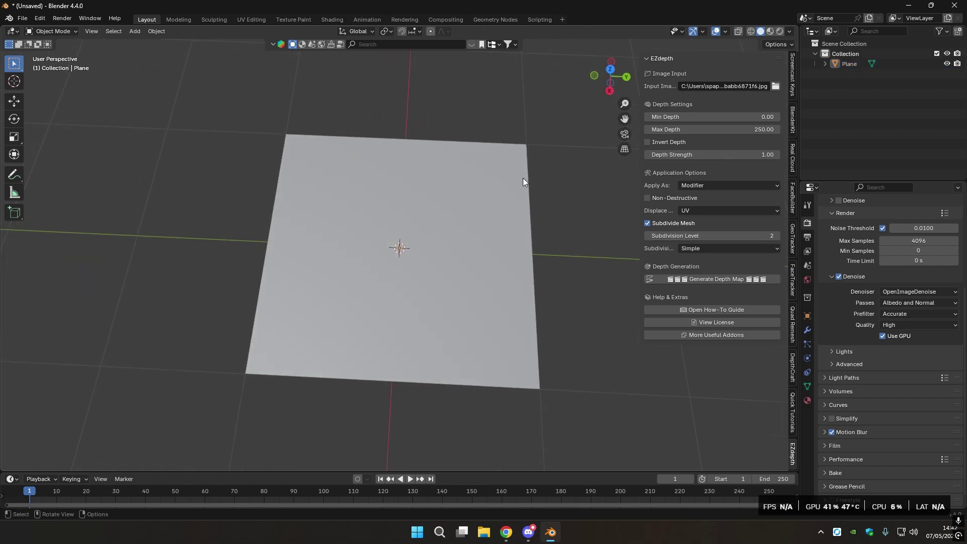
pyautogui.moveTo(642, 216); pyautogui.dragTo(637, 206)
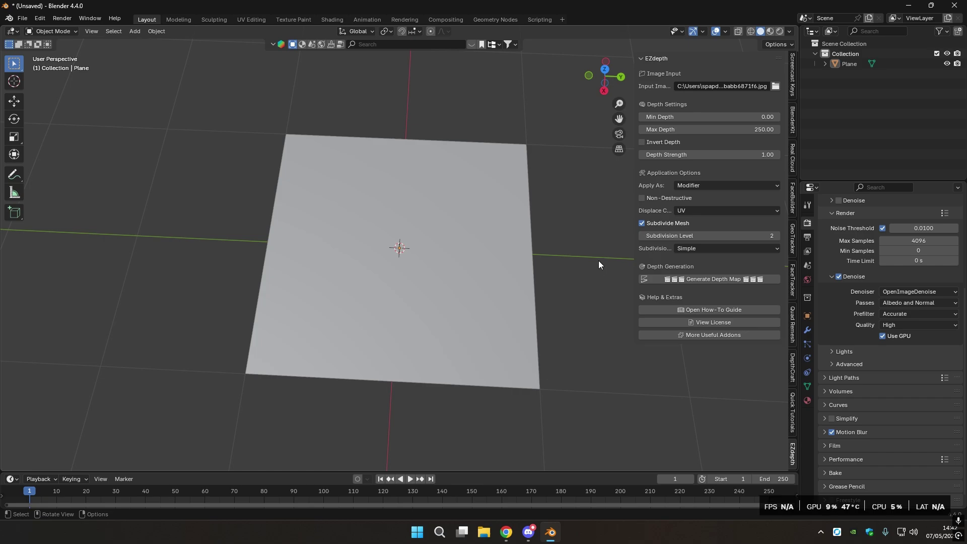
pyautogui.click(658, 278)
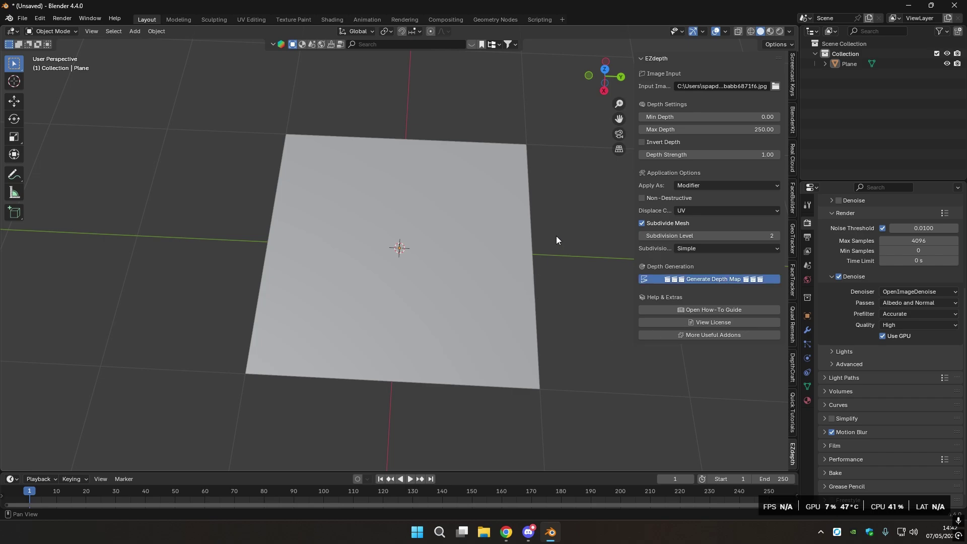
# Inspect the displaced rocky terrain from a low angle, then move to the Shading workspace.
pyautogui.moveTo(551, 233); pyautogui.dragTo(497, 213, button='middle')
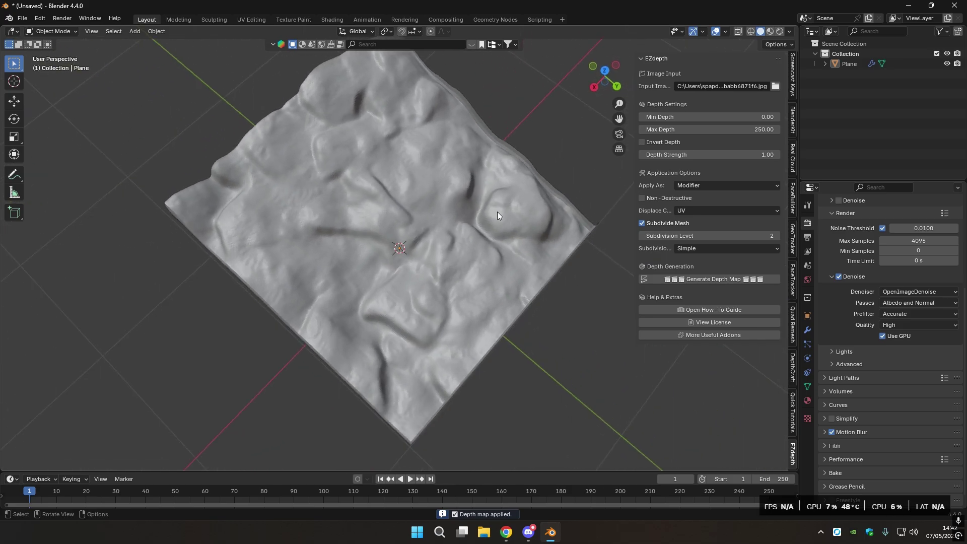
pyautogui.moveTo(594, 85); pyautogui.dragTo(246, 146, button='middle')
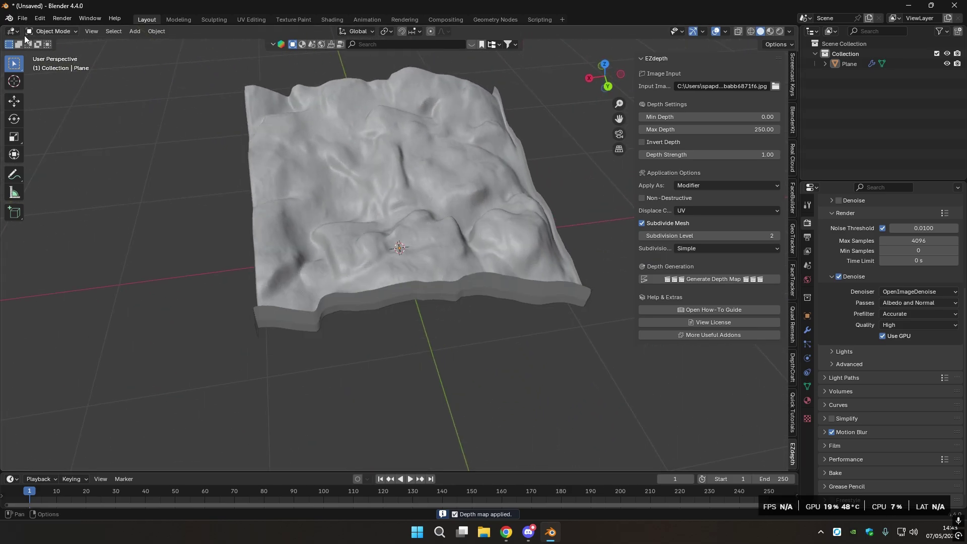
pyautogui.click(330, 19)
# Create a new material for the plane and feed the rock photo Image Texture into Base Color.
pyautogui.moveTo(563, 217)
pyautogui.mouseDown(button='middle')
pyautogui.moveTo(510, 237)
pyautogui.moveTo(497, 192)
pyautogui.mouseUp(button='middle')
pyautogui.press('a')
pyautogui.scroll(2, 515, 253)
pyautogui.click(495, 307)
pyautogui.moveTo(346, 339); pyautogui.dragTo(398, 365, button='middle')
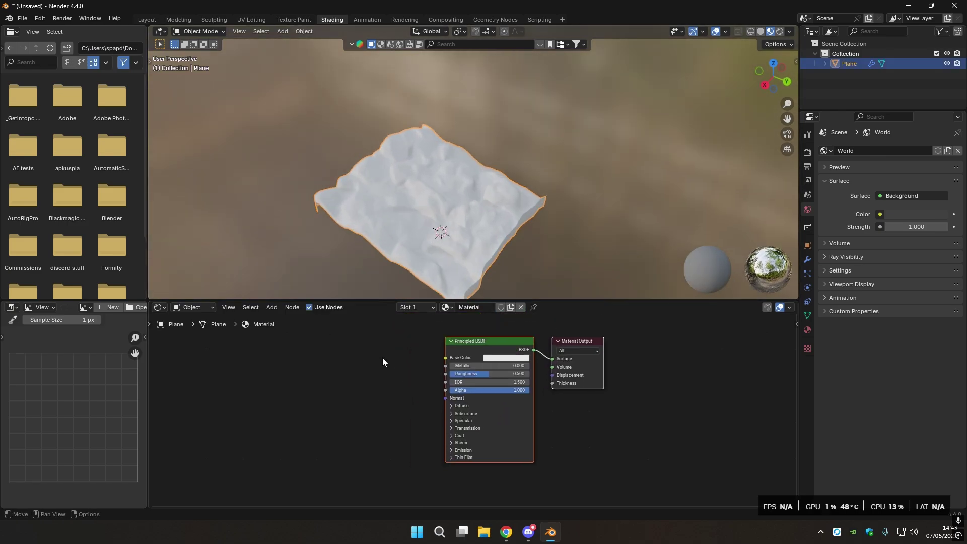
pyautogui.hotkey('shift', 'a')
pyautogui.click(384, 359)
pyautogui.click(437, 386)
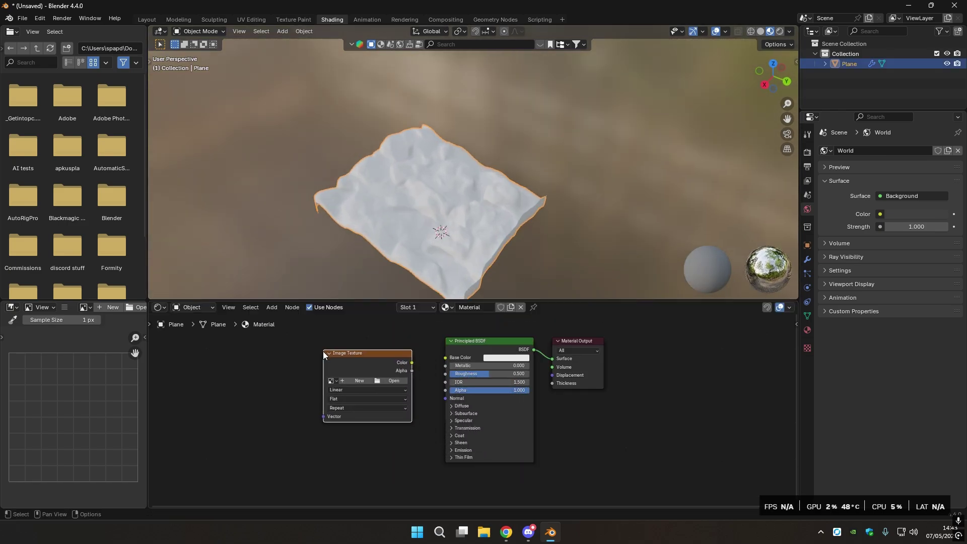
pyautogui.click(333, 381)
pyautogui.click(350, 393)
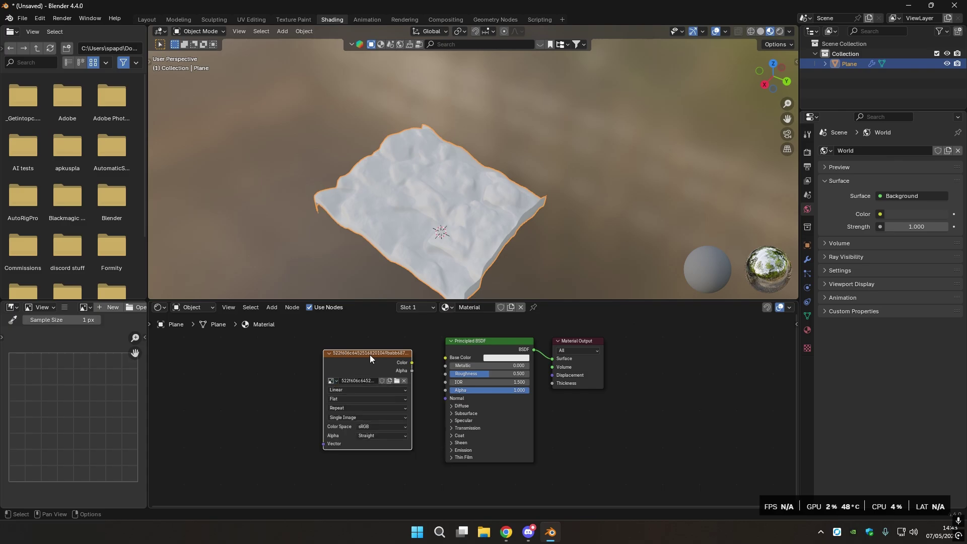
pyautogui.moveTo(370, 355); pyautogui.dragTo(398, 349)
pyautogui.moveTo(493, 189); pyautogui.dragTo(502, 209, button='middle')
# Reposition the Image Texture node and show the rock photo in the image viewer.
pyautogui.scroll(3, 503, 215)
pyautogui.moveTo(504, 222); pyautogui.dragTo(459, 219, button='middle')
pyautogui.click(577, 165)
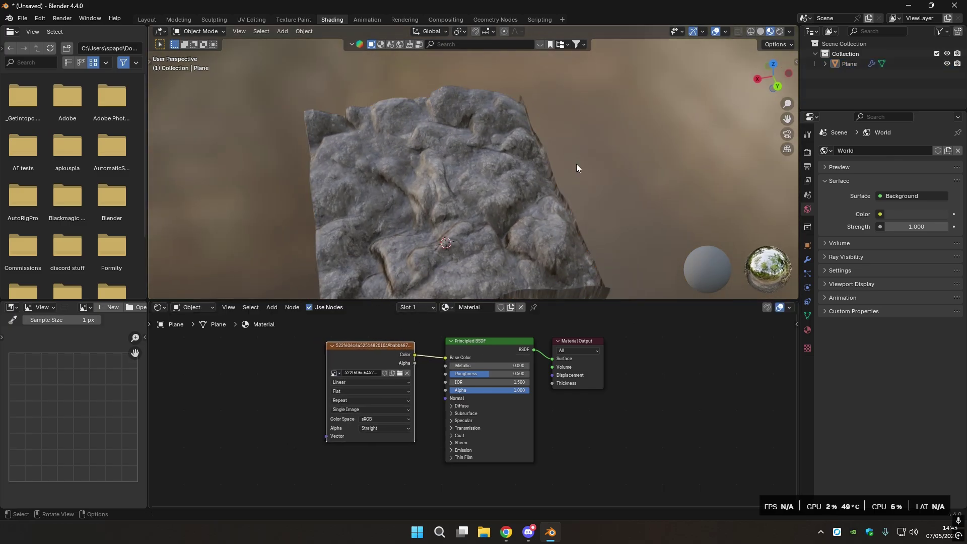
pyautogui.moveTo(339, 354); pyautogui.dragTo(266, 344)
pyautogui.moveTo(539, 155); pyautogui.dragTo(600, 124, button='middle')
pyautogui.moveTo(301, 352); pyautogui.dragTo(256, 365)
pyautogui.click(319, 353)
pyautogui.click(327, 343)
# Add a Bump node fed by the photo colour into Normal, with Strength 0.242.
pyautogui.hotkey('shift', 'a')
pyautogui.click(327, 343)
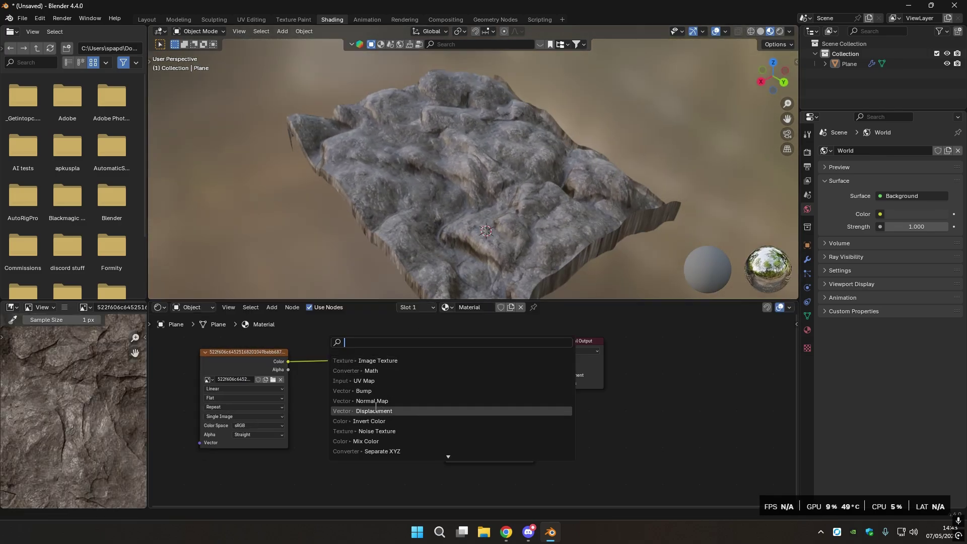
pyautogui.write('bump')
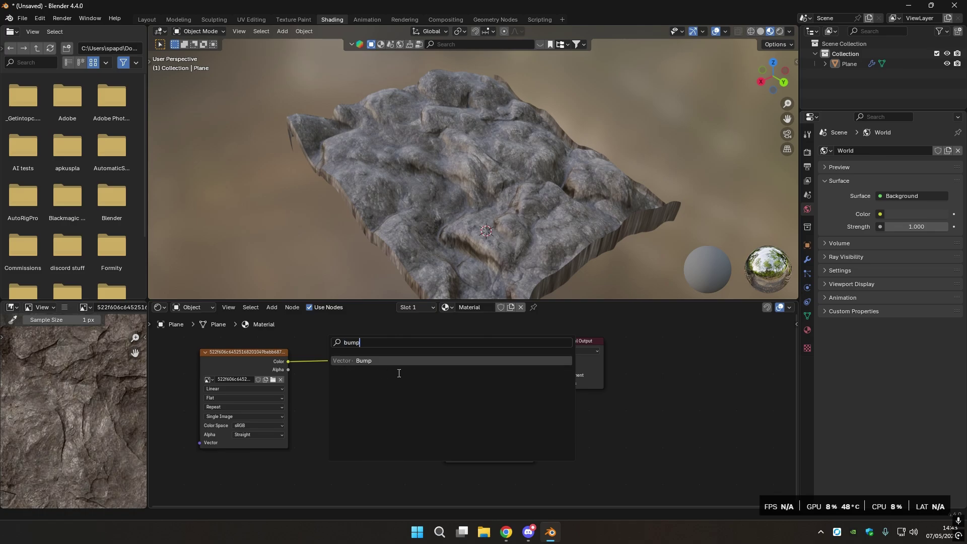
pyautogui.click(376, 360)
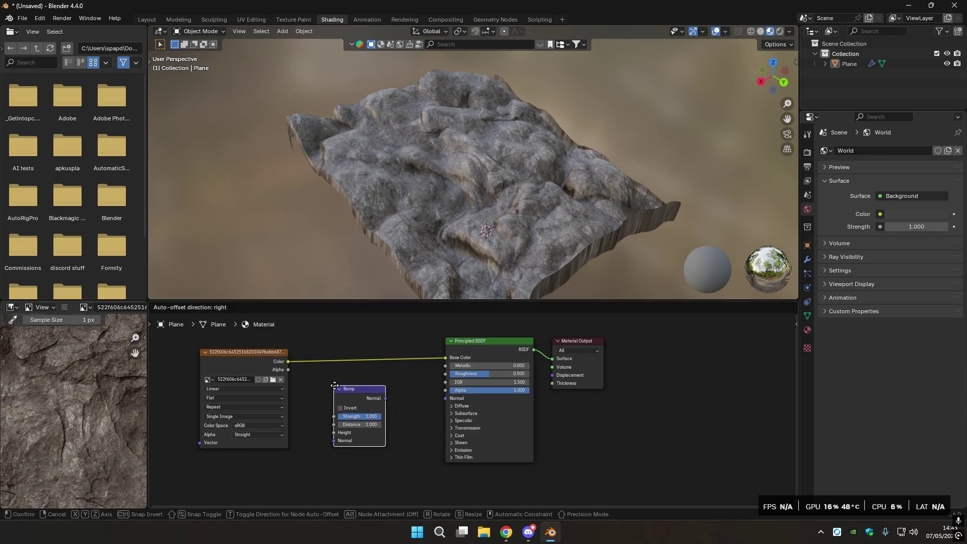
pyautogui.click(334, 387)
pyautogui.moveTo(288, 361); pyautogui.dragTo(338, 433)
pyautogui.moveTo(386, 398); pyautogui.dragTo(446, 399)
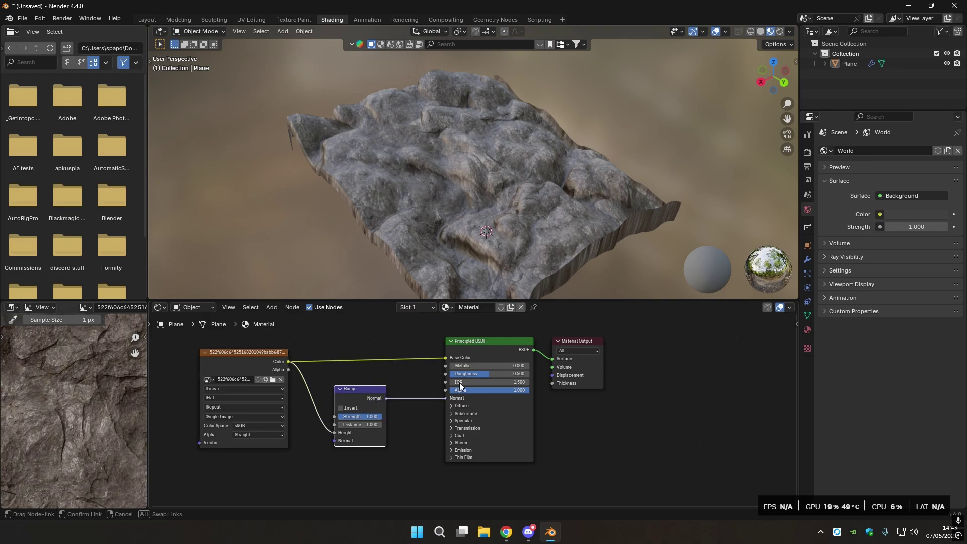
pyautogui.click(498, 348)
pyautogui.scroll(2, 383, 362)
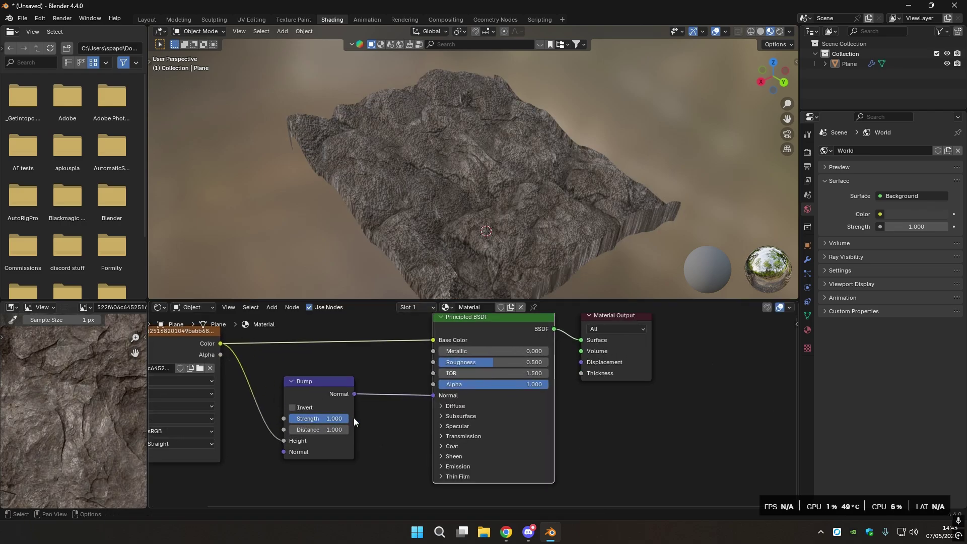
pyautogui.moveTo(347, 419); pyautogui.dragTo(304, 419)
pyautogui.moveTo(433, 207); pyautogui.dragTo(424, 237, button='middle')
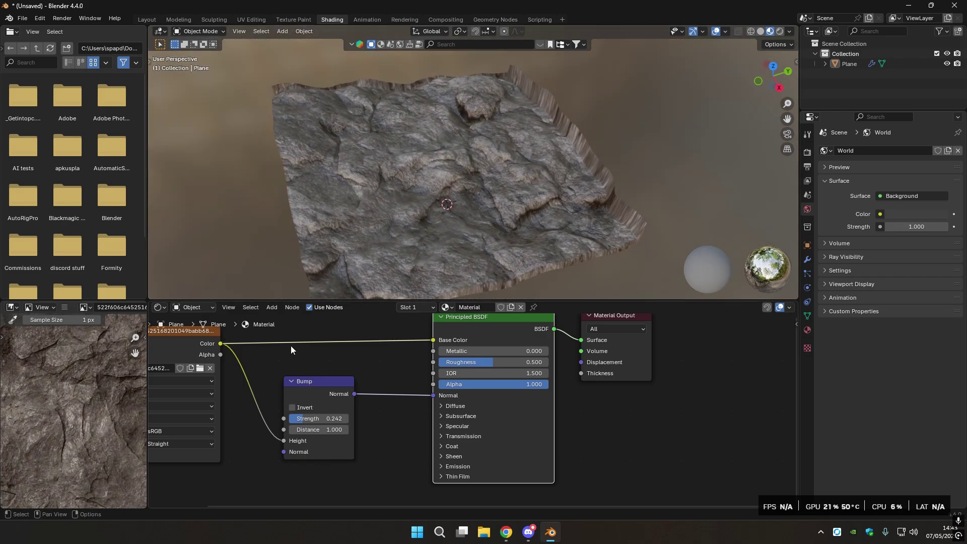
# Link the photo colour to the shader's Roughness and inspect the rock surface.
pyautogui.moveTo(175, 338); pyautogui.dragTo(243, 332, button='middle')
pyautogui.moveTo(243, 333)
pyautogui.mouseDown()
pyautogui.moveTo(236, 349)
pyautogui.moveTo(236, 337)
pyautogui.mouseUp()
pyautogui.moveTo(404, 361); pyautogui.dragTo(373, 378, button='middle')
pyautogui.moveTo(249, 357); pyautogui.dragTo(464, 372)
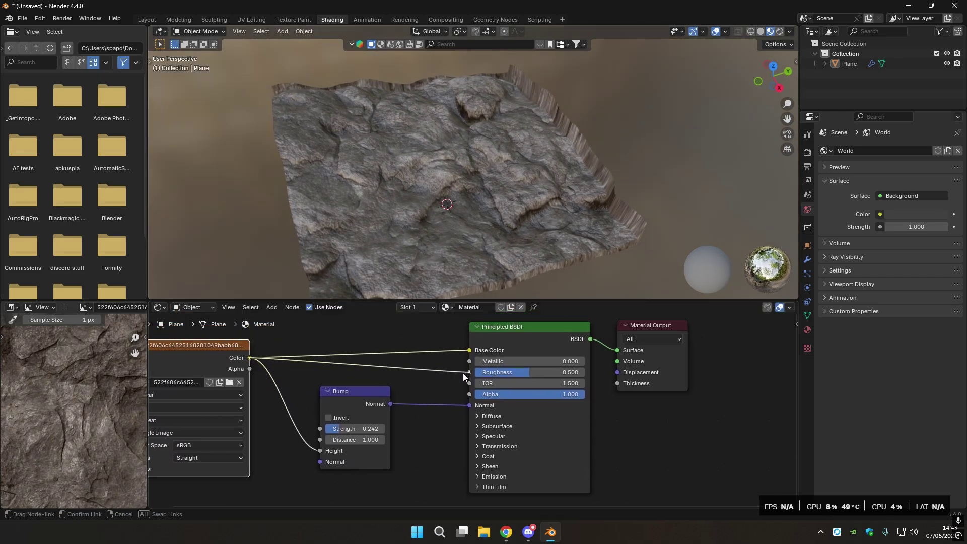
pyautogui.moveTo(608, 178); pyautogui.dragTo(531, 165, button='middle')
pyautogui.scroll(3, 548, 198)
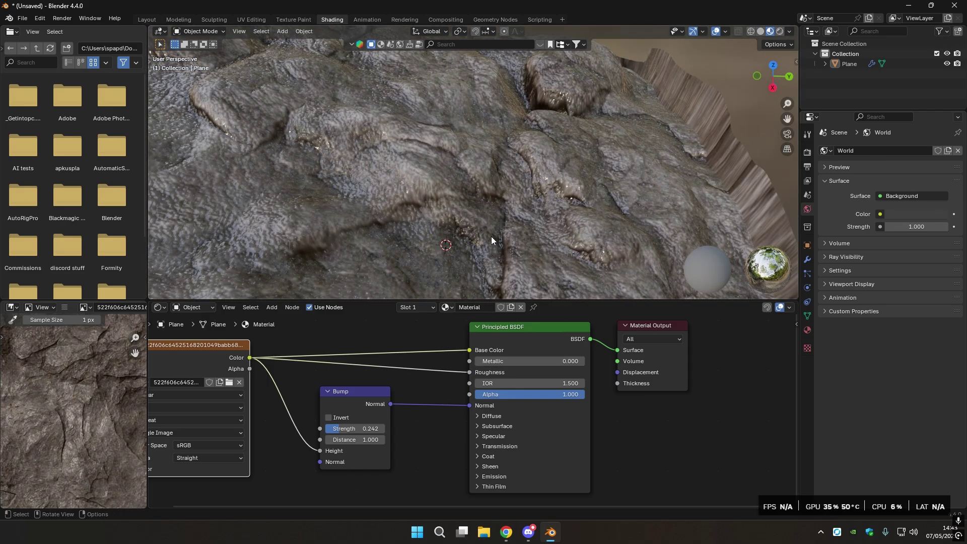
pyautogui.moveTo(492, 236); pyautogui.dragTo(356, 203, button='middle')
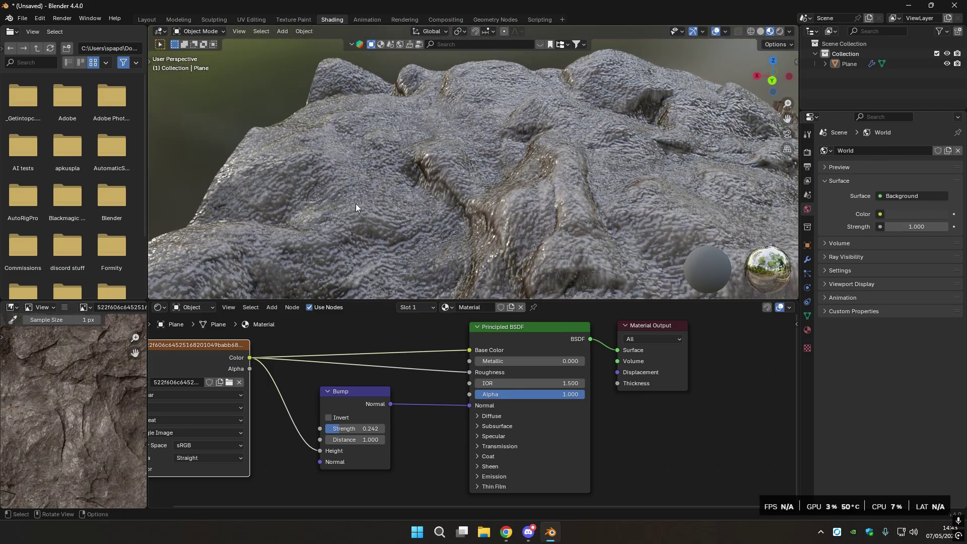
pyautogui.moveTo(222, 348); pyautogui.dragTo(241, 338)
# Insert a Math Add node (Value 0.5) into the Color→Roughness link.
pyautogui.hotkey('shift', 'a')
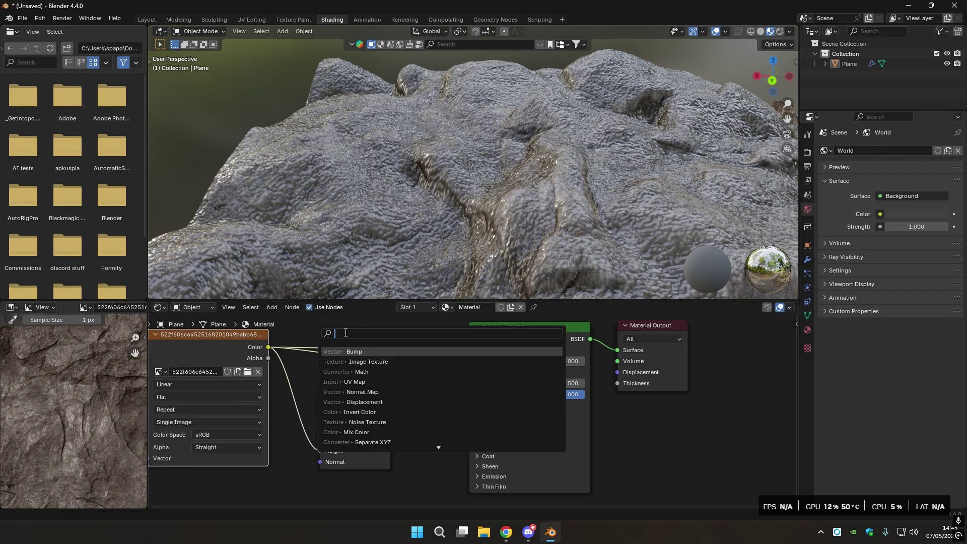
pyautogui.write('math')
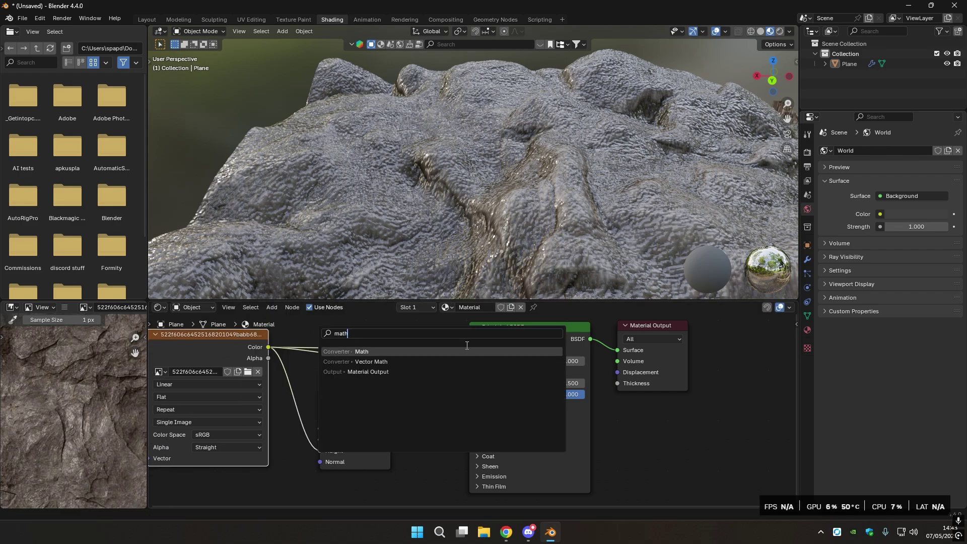
pyautogui.click(399, 352)
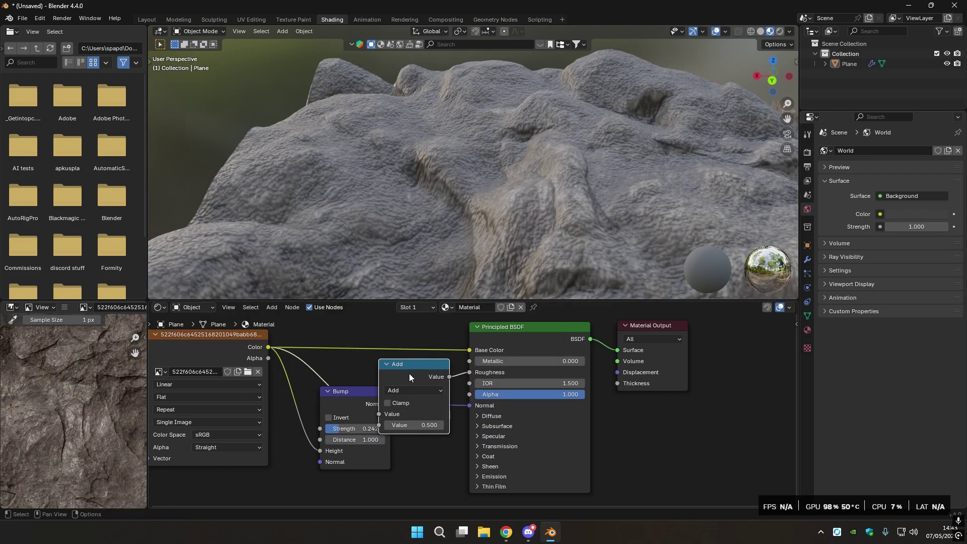
pyautogui.click(362, 347)
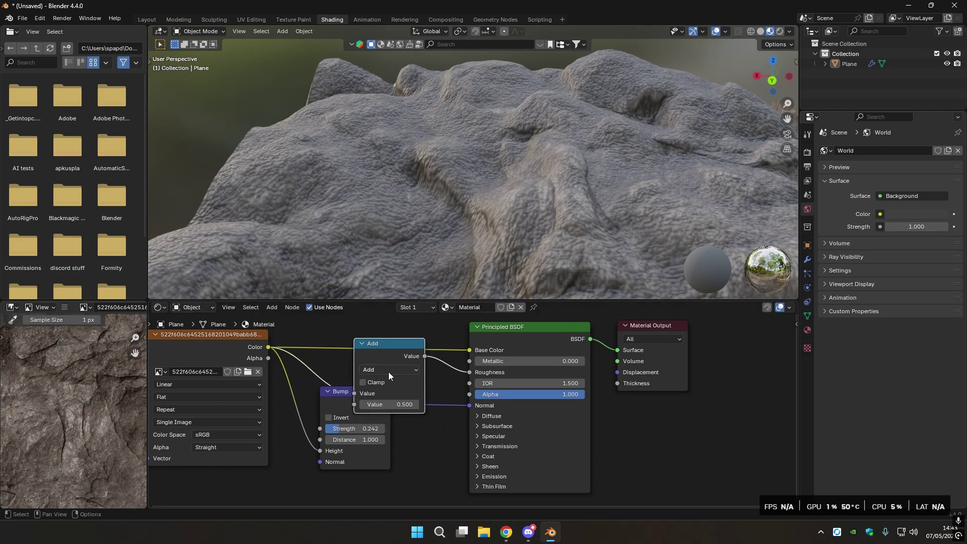
pyautogui.moveTo(389, 347); pyautogui.dragTo(397, 347)
pyautogui.moveTo(477, 168); pyautogui.dragTo(383, 252, button='middle')
pyautogui.scroll(-5, 506, 213)
pyautogui.scroll(5, 528, 204)
pyautogui.scroll(-3, 437, 242)
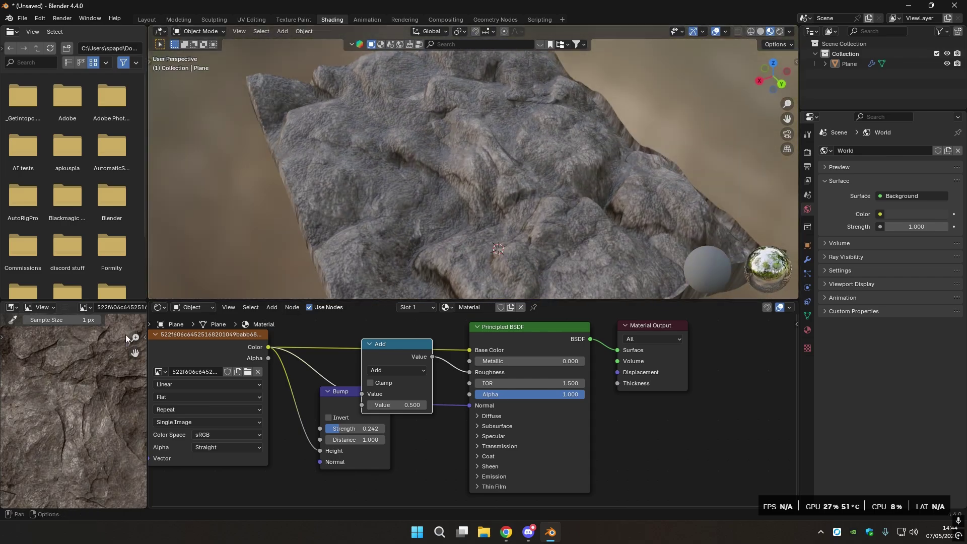
# Resize the editor areas to give the 3D view more height and list editor types.
pyautogui.moveTo(147, 361); pyautogui.dragTo(257, 362)
pyautogui.moveTo(352, 301); pyautogui.dragTo(353, 276)
pyautogui.click(11, 281)
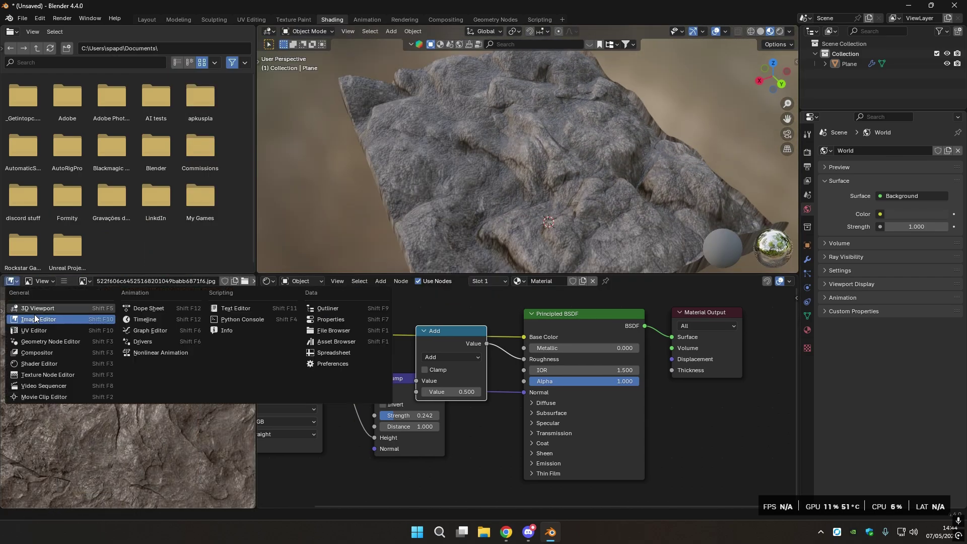
# Turn the lower-left area into a UV Editor and show the plane's UVs in Edit Mode.
pyautogui.click(47, 330)
pyautogui.moveTo(627, 137); pyautogui.dragTo(492, 146, button='middle')
pyautogui.scroll(-3, 463, 161)
pyautogui.click(509, 131)
pyautogui.press('Tab')
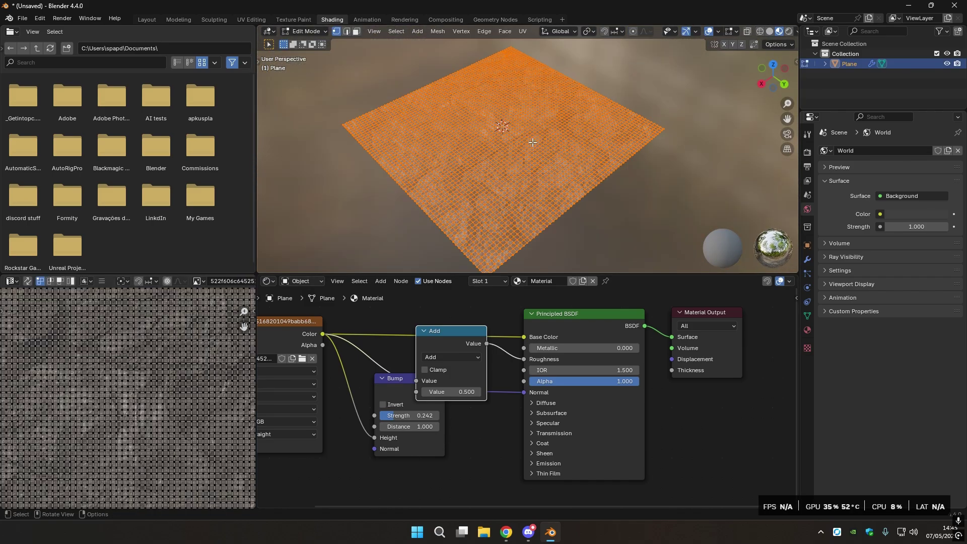
pyautogui.click(308, 31)
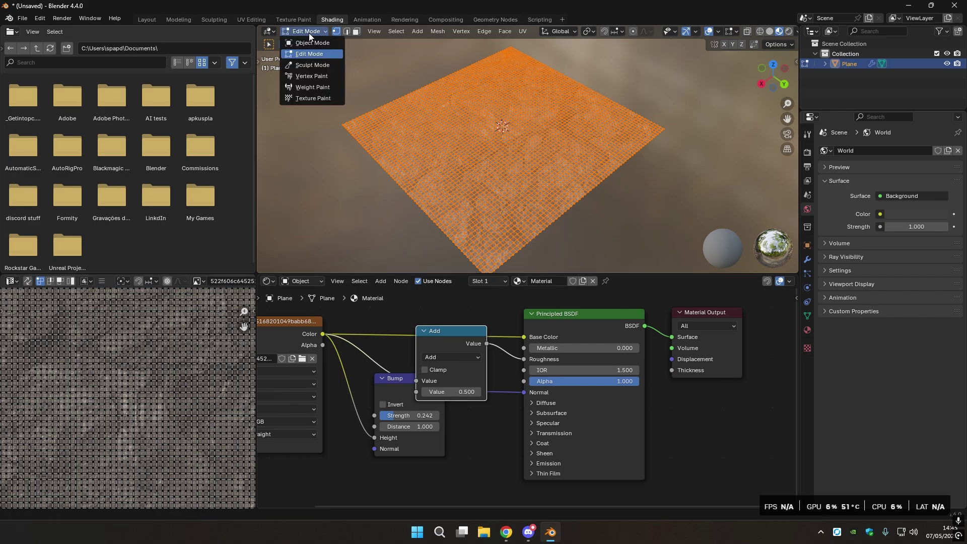
pyautogui.click(302, 53)
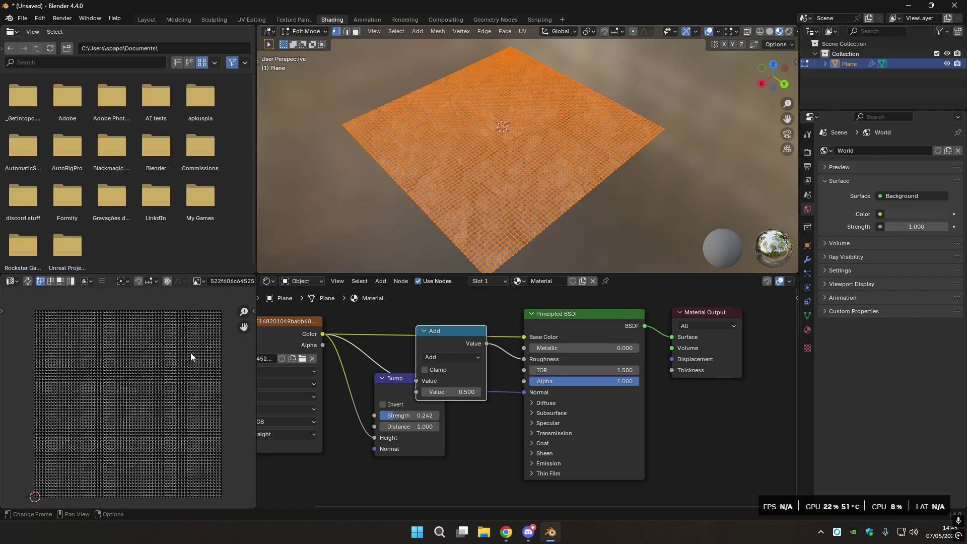
# Scale all of the plane's UVs down to about 0.97 and return to Object Mode.
pyautogui.press('a')
pyautogui.press('s')
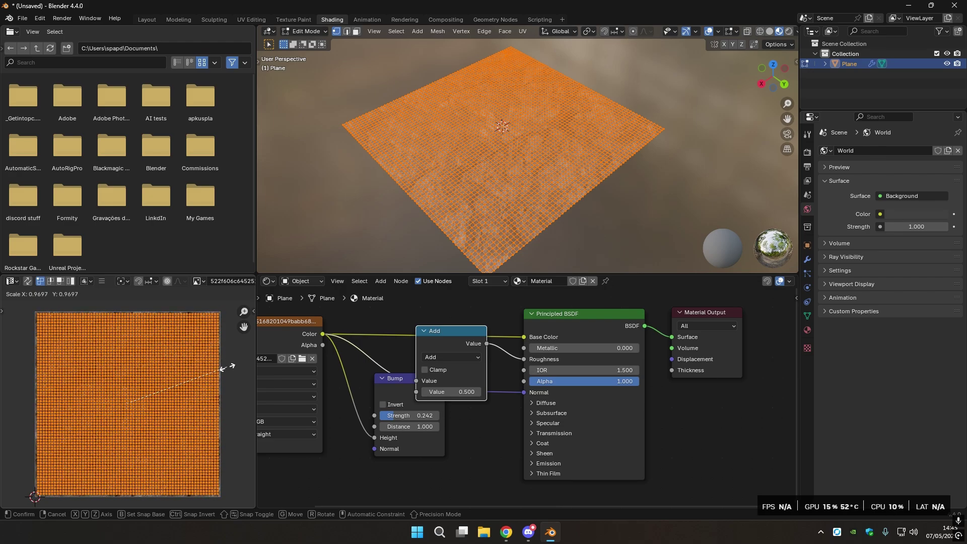
pyautogui.click(222, 370)
pyautogui.press('Tab')
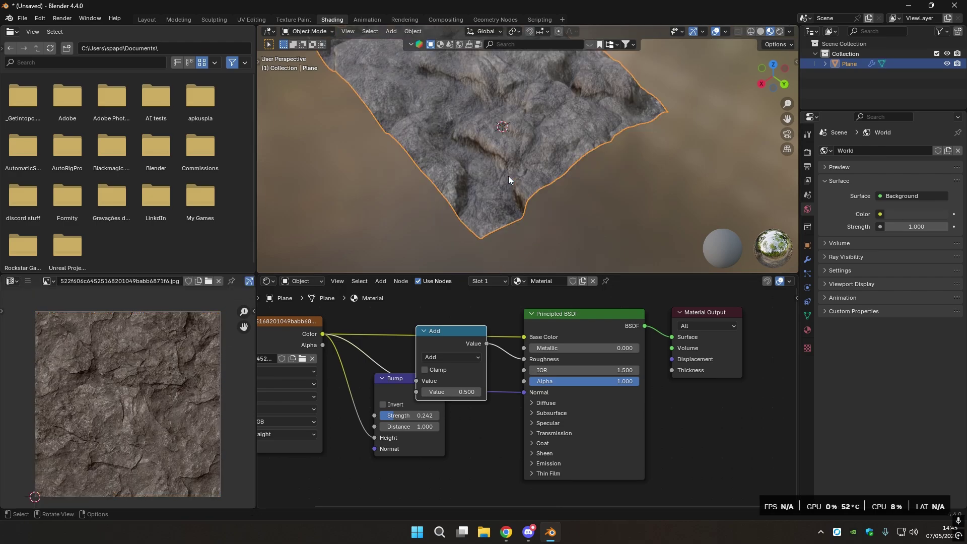
pyautogui.moveTo(608, 176); pyautogui.dragTo(651, 153, button='middle')
pyautogui.click(651, 154)
pyautogui.scroll(-3, 530, 119)
pyautogui.keyDown('shift'); pyautogui.moveTo(530, 119); pyautogui.dragTo(584, 147, button='middle'); pyautogui.keyUp('shift')
pyautogui.click(609, 179)
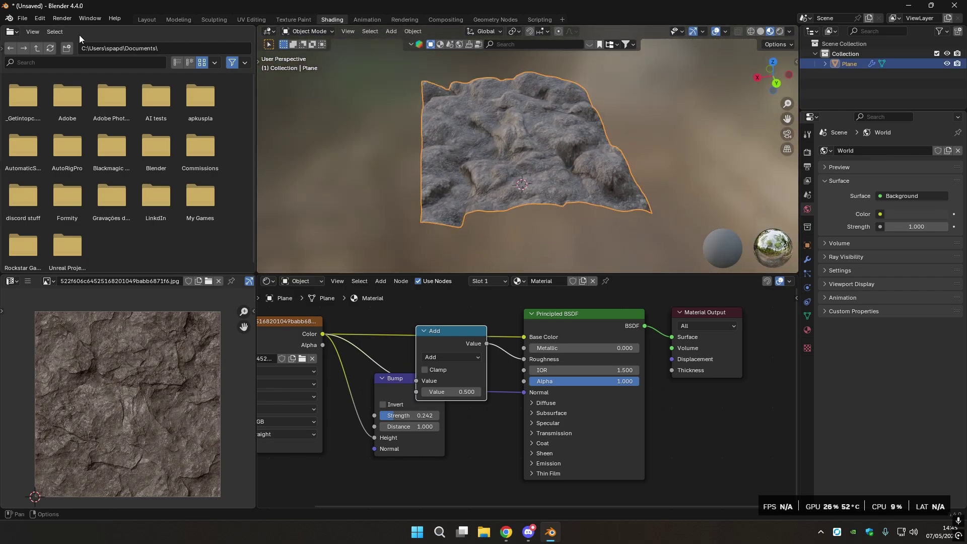
# Show the plane's modifier stack in the Layout workspace and orbit around the relief.
pyautogui.click(149, 20)
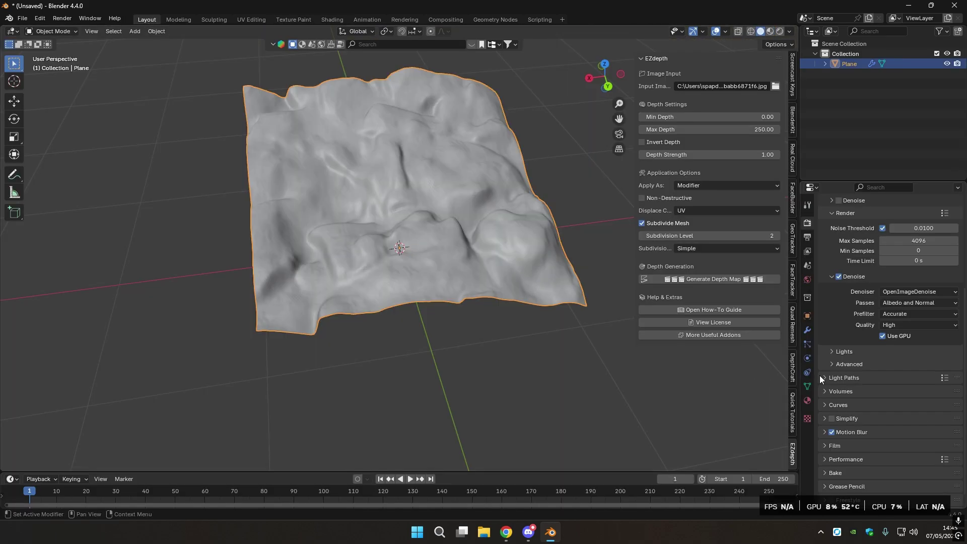
pyautogui.click(807, 330)
pyautogui.moveTo(624, 231); pyautogui.dragTo(612, 208, button='middle')
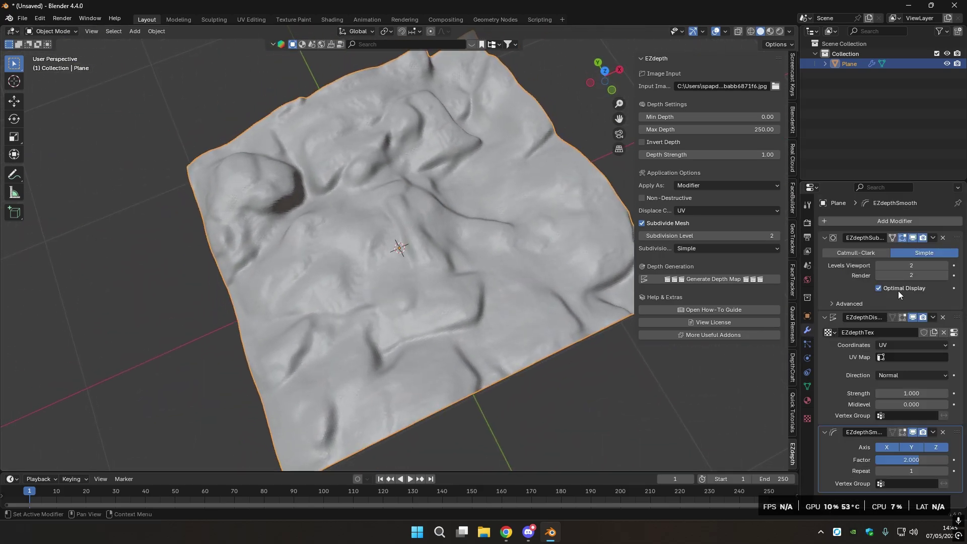
pyautogui.moveTo(419, 243); pyautogui.dragTo(554, 239, button='middle')
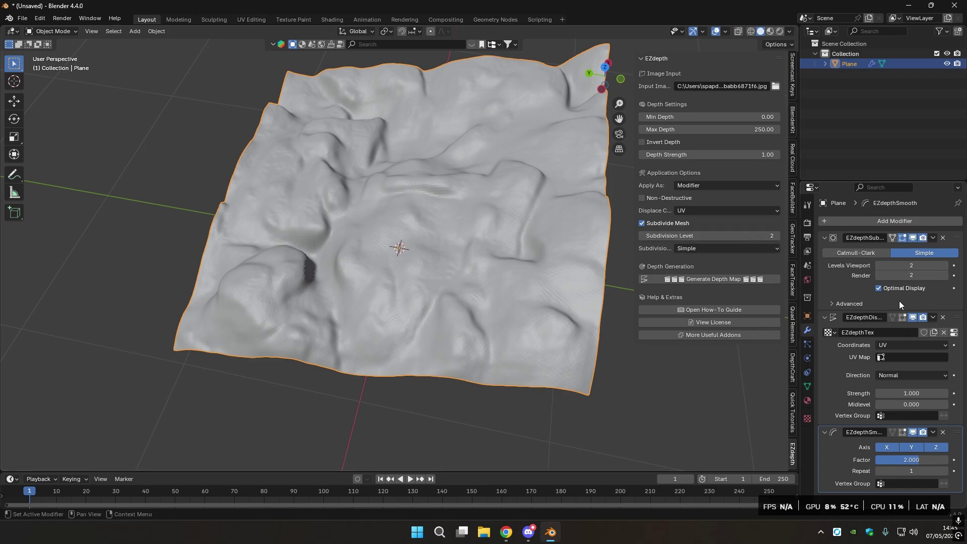
pyautogui.moveTo(310, 288); pyautogui.dragTo(434, 279, button='middle')
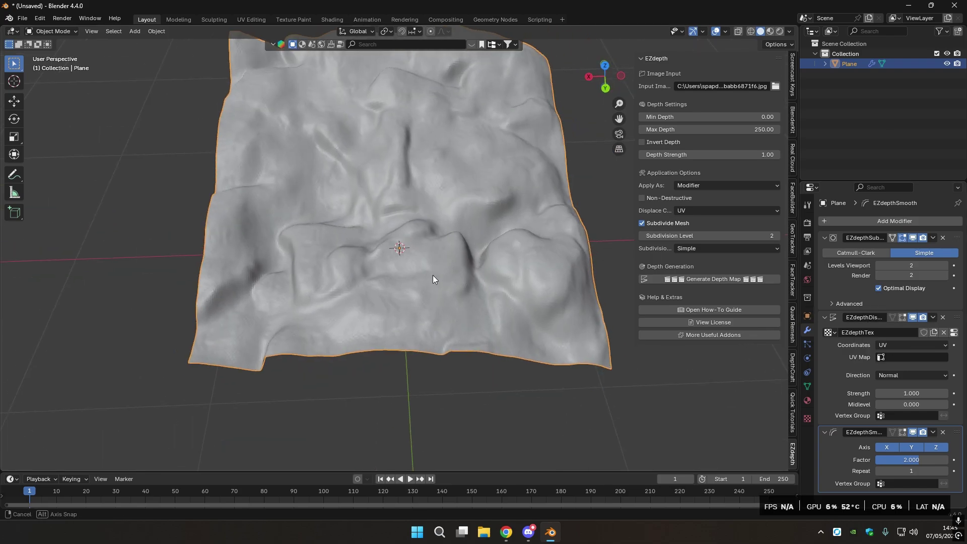
pyautogui.moveTo(580, 313); pyautogui.dragTo(317, 304, button='middle')
# Test Displace Strength and Smooth Factor, restore 1.000 and 2.000, then delete the EZdepth modifiers.
pyautogui.moveTo(912, 392)
pyautogui.mouseDown()
pyautogui.moveTo(872, 393)
pyautogui.moveTo(942, 393)
pyautogui.moveTo(912, 392)
pyautogui.mouseUp()
pyautogui.moveTo(398, 150); pyautogui.dragTo(373, 137, button='middle')
pyautogui.scroll(-4, 356, 178)
pyautogui.click(497, 162)
pyautogui.moveTo(496, 162); pyautogui.dragTo(456, 156, button='middle')
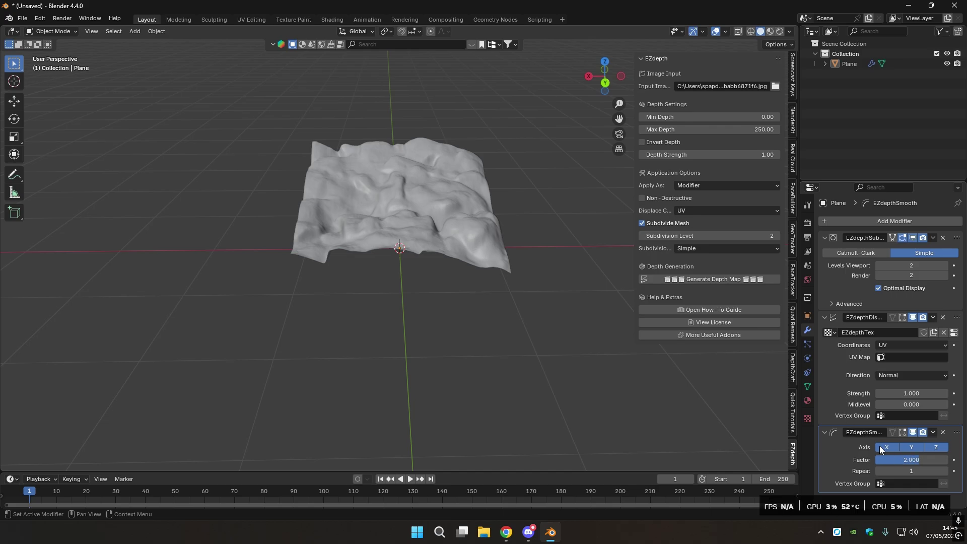
pyautogui.moveTo(914, 459)
pyautogui.mouseDown()
pyautogui.moveTo(892, 459)
pyautogui.moveTo(907, 458)
pyautogui.mouseUp()
pyautogui.hotkey('ctrl', 'z')
pyautogui.moveTo(561, 225); pyautogui.dragTo(524, 227, button='middle')
pyautogui.scroll(4, 534, 287)
pyautogui.scroll(-4, 522, 171)
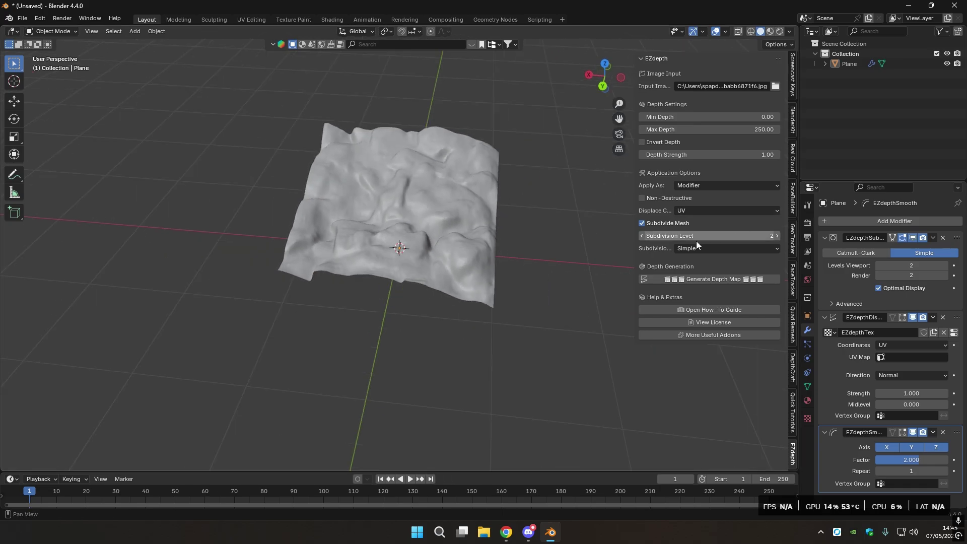
pyautogui.moveTo(464, 142); pyautogui.dragTo(461, 171, button='middle')
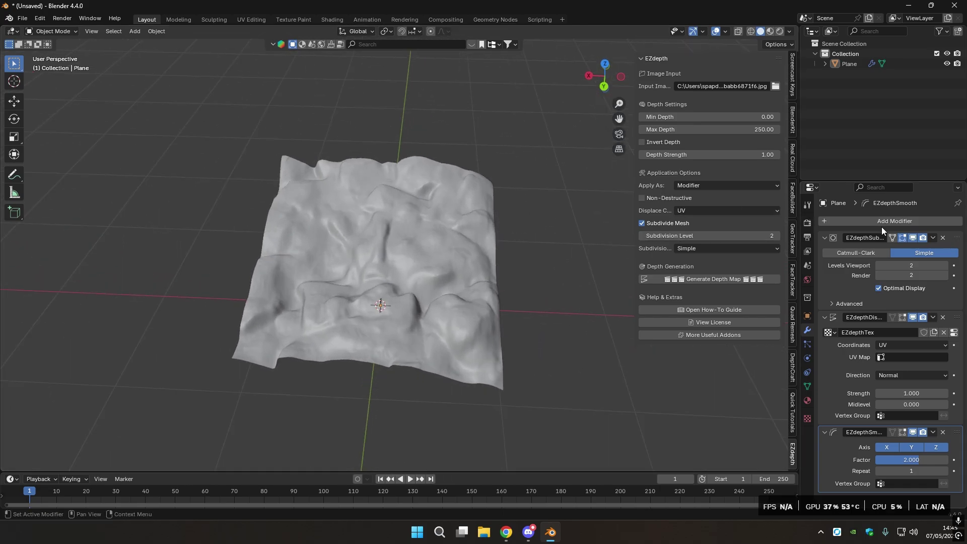
pyautogui.click(943, 237)
# Remove the remaining EZdepth modifiers and load aesthetic-room-decor.jpg as the EZdepth input image.
pyautogui.click(943, 238)
pyautogui.click(944, 237)
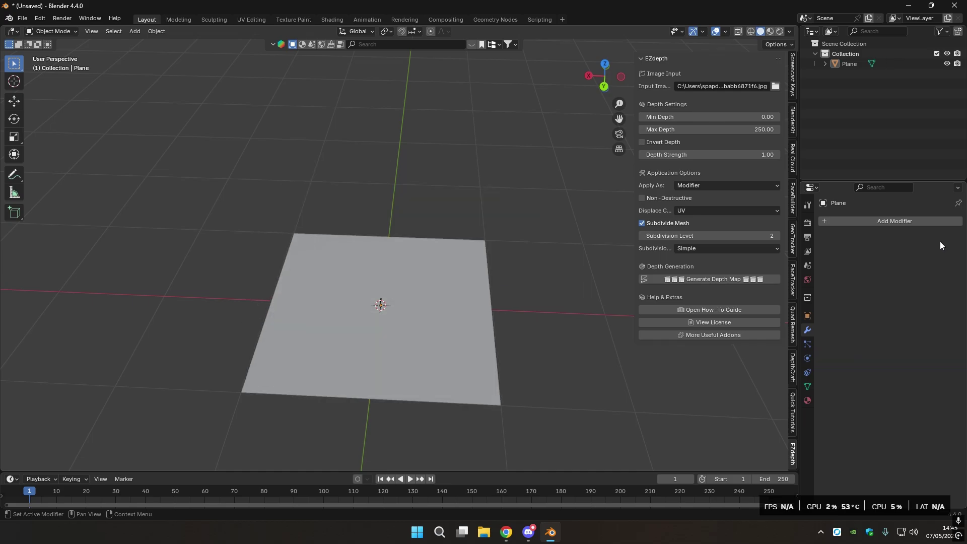
pyautogui.click(776, 86)
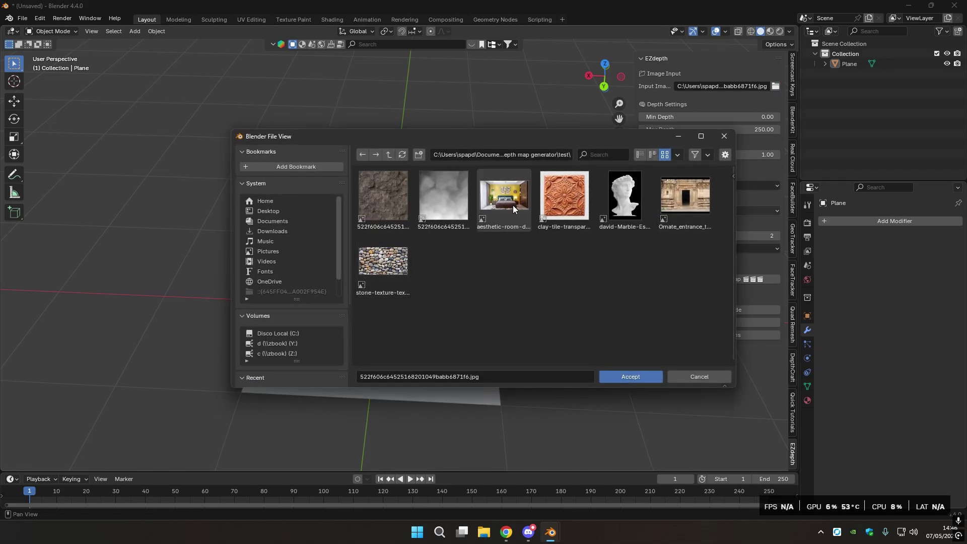
pyautogui.click(498, 199)
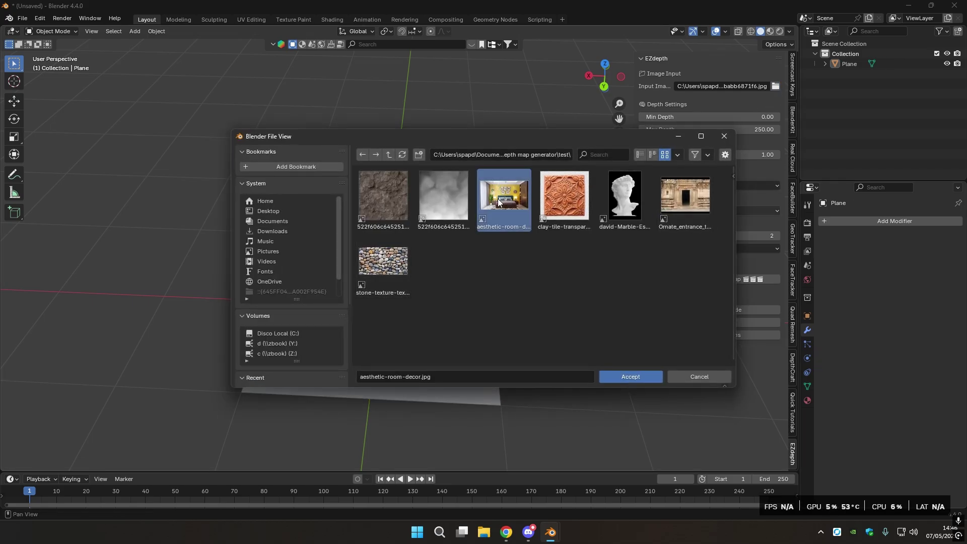
pyautogui.doubleClick(498, 199)
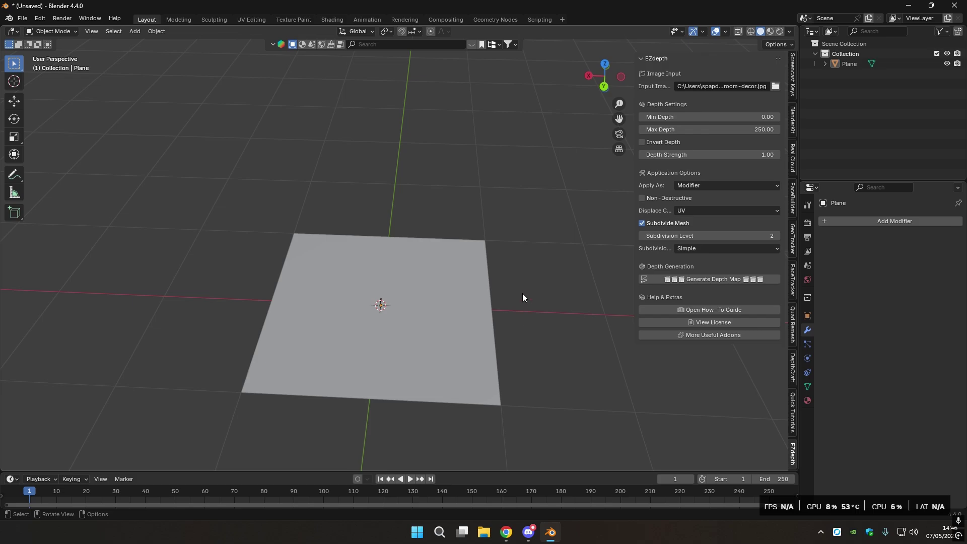
# Generate the depth map so the plane becomes a bedroom relief, and inspect it.
pyautogui.click(701, 279)
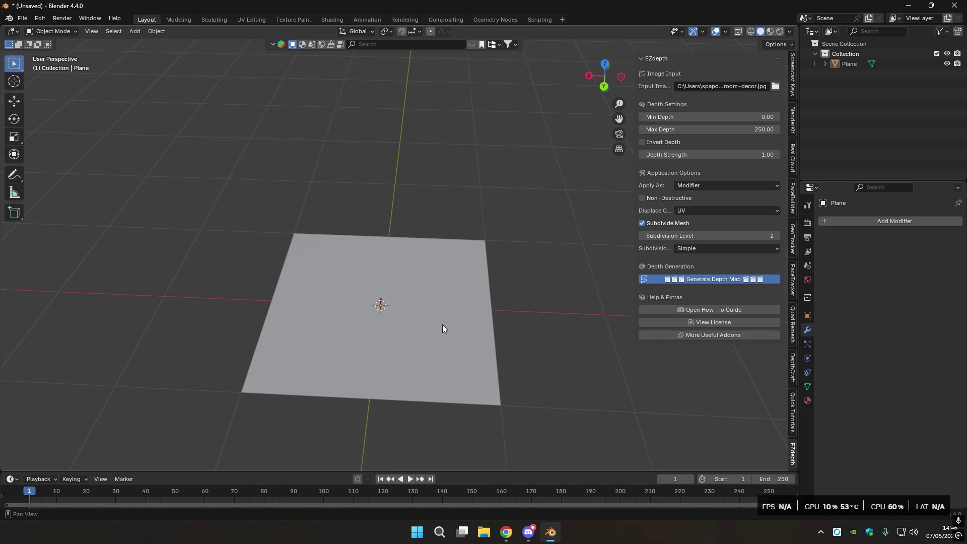
pyautogui.moveTo(442, 324); pyautogui.dragTo(449, 254, button='middle')
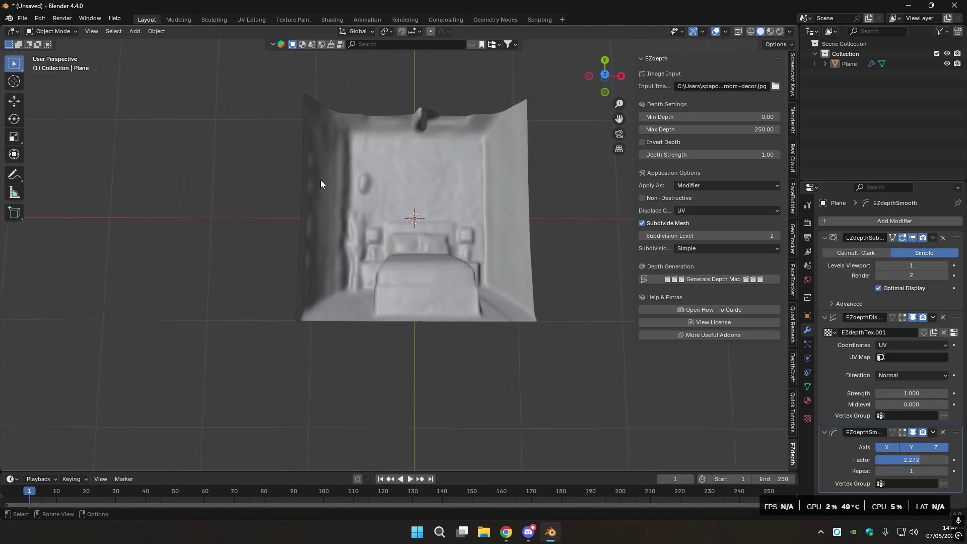
pyautogui.moveTo(385, 179); pyautogui.dragTo(356, 147, button='middle')
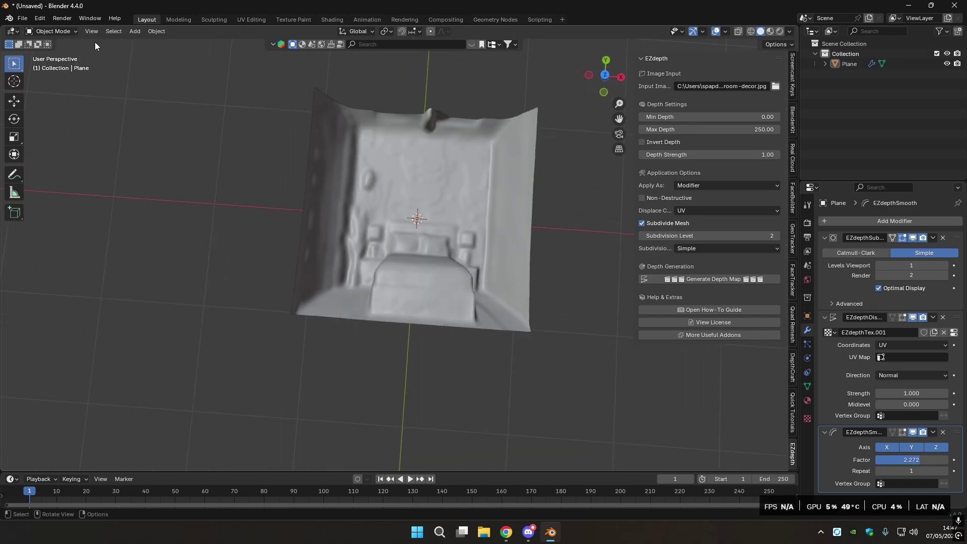
pyautogui.click(328, 20)
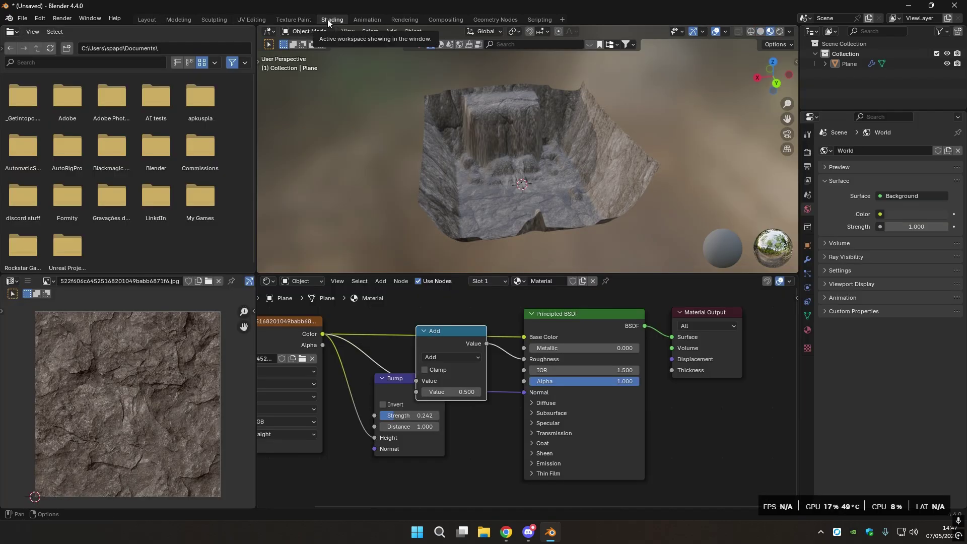
# Set the material's Image Texture node to aesthetic-room-decor.jpg.
pyautogui.moveTo(288, 116); pyautogui.dragTo(539, 279, button='middle')
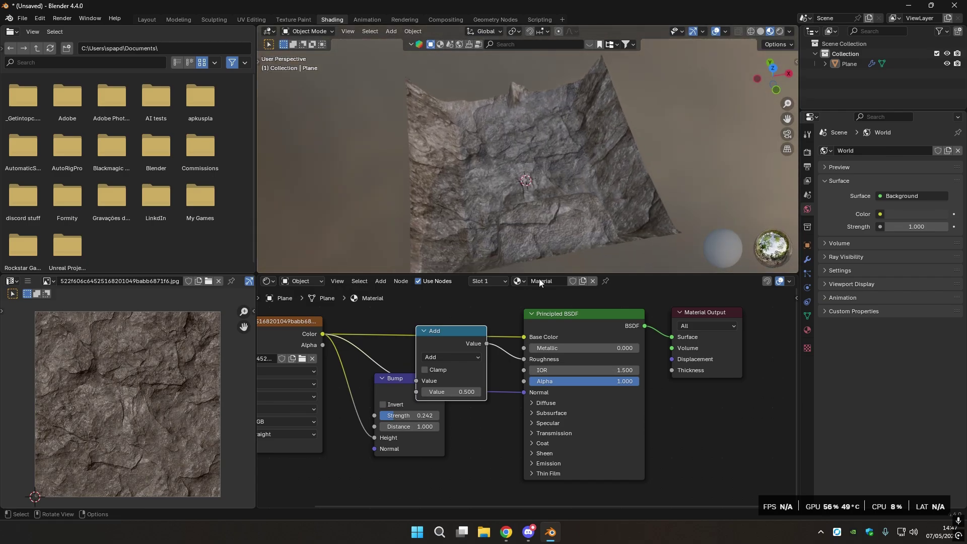
pyautogui.scroll(-3, 373, 356)
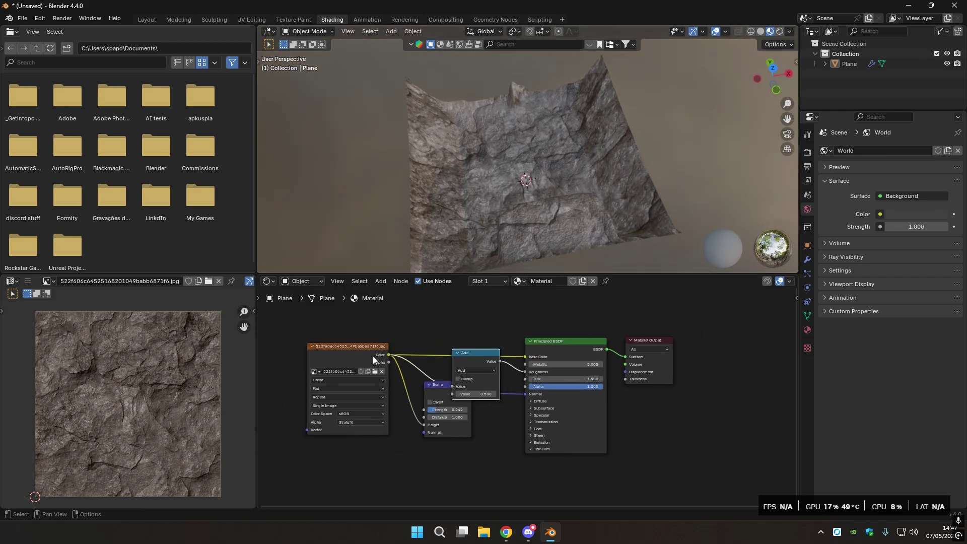
pyautogui.click(316, 372)
pyautogui.click(330, 396)
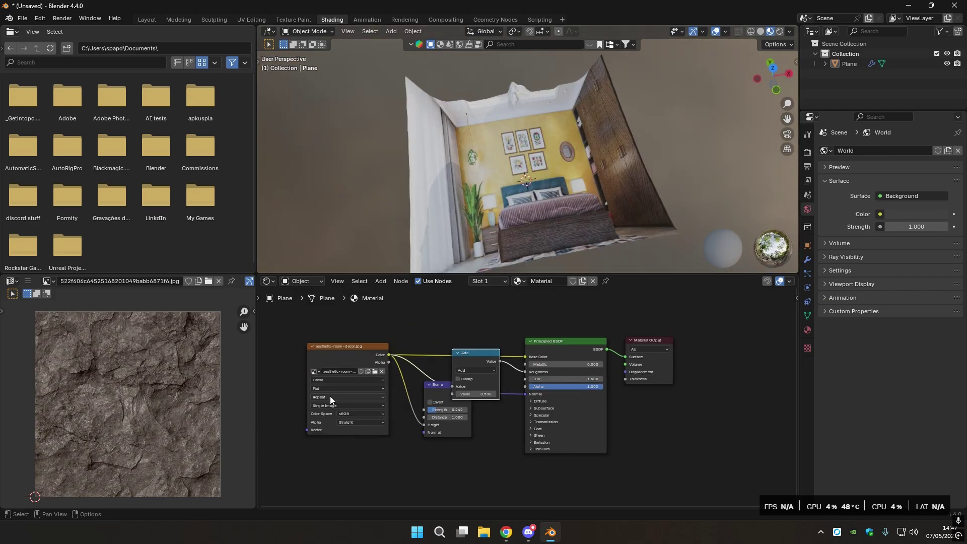
# Spread out the nodes: Material Output, Principled BSDF and Add rightward, image texture leftward.
pyautogui.moveTo(592, 113); pyautogui.dragTo(573, 120, button='middle')
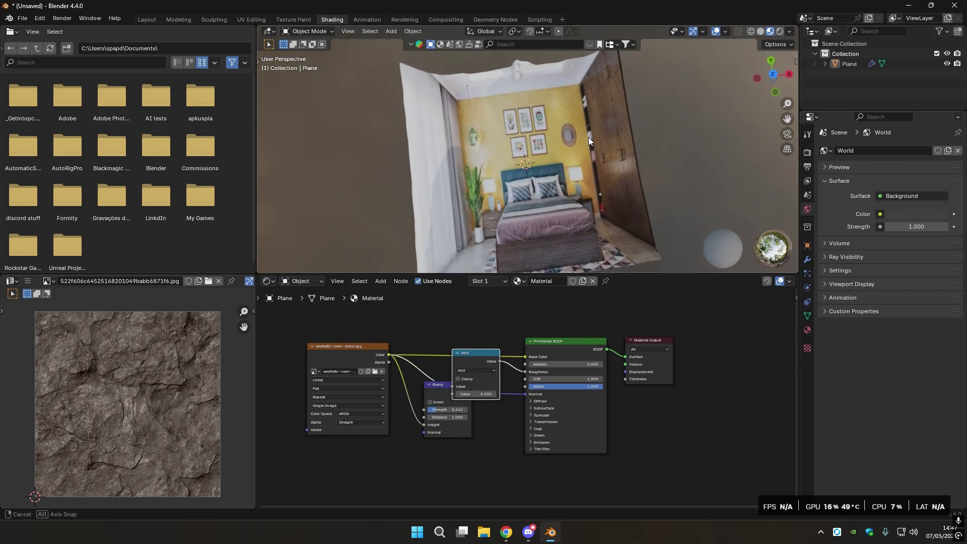
pyautogui.moveTo(588, 138); pyautogui.dragTo(578, 144, button='middle')
pyautogui.scroll(-4, 623, 182)
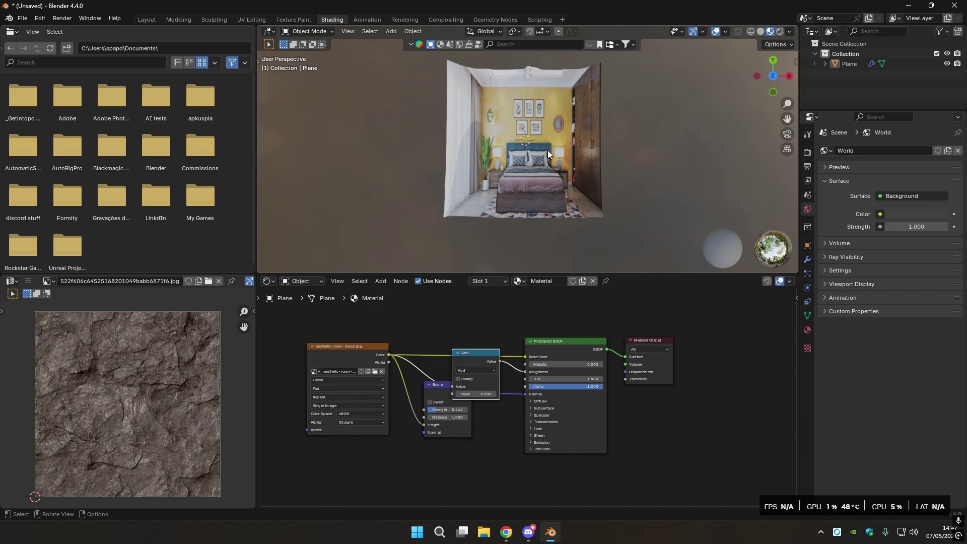
pyautogui.moveTo(646, 337); pyautogui.dragTo(718, 328)
pyautogui.moveTo(574, 347); pyautogui.dragTo(657, 344)
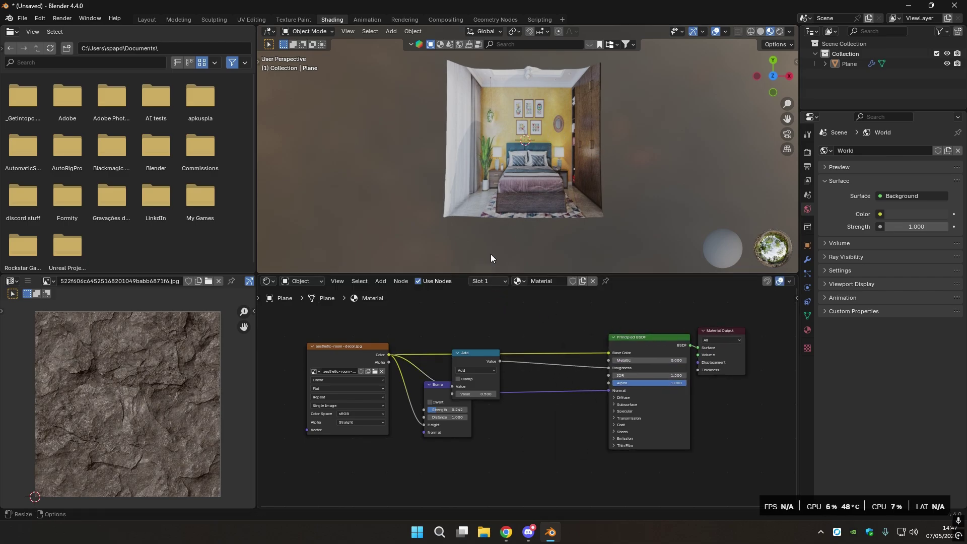
pyautogui.scroll(3, 489, 154)
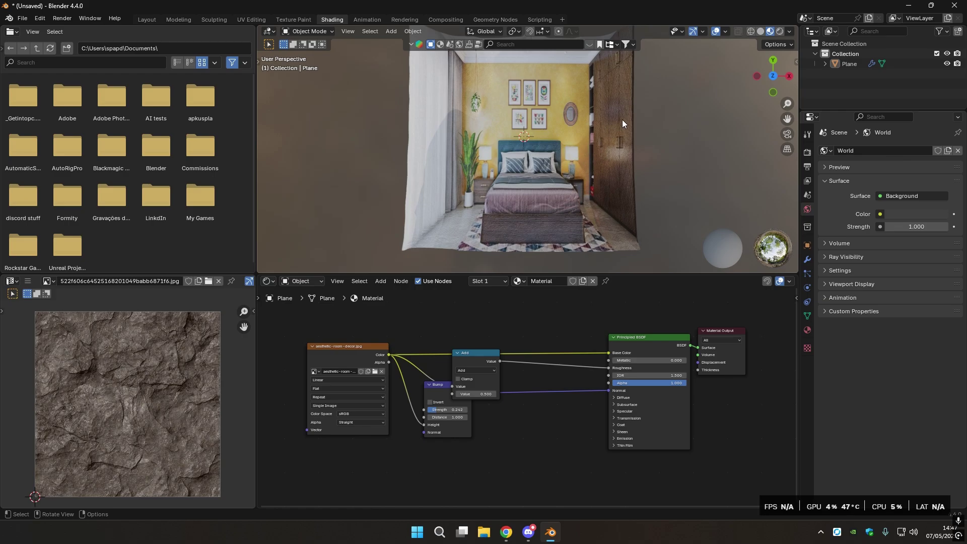
pyautogui.moveTo(348, 346); pyautogui.dragTo(317, 335)
pyautogui.moveTo(478, 352); pyautogui.dragTo(513, 354)
pyautogui.hotkey('shift', 'a')
# Add a Color Ramp node fed by the image texture's colour output.
pyautogui.click(501, 316)
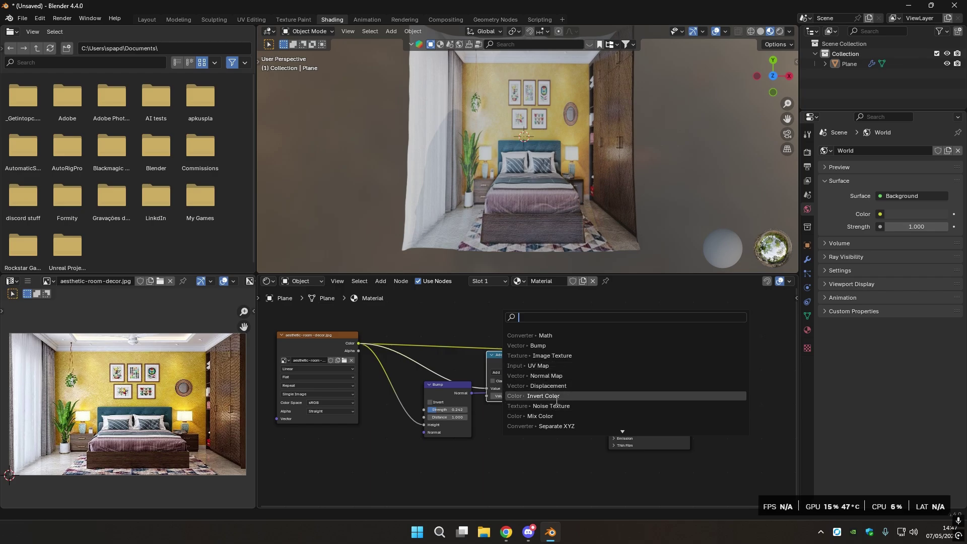
pyautogui.write('c')
pyautogui.click(564, 355)
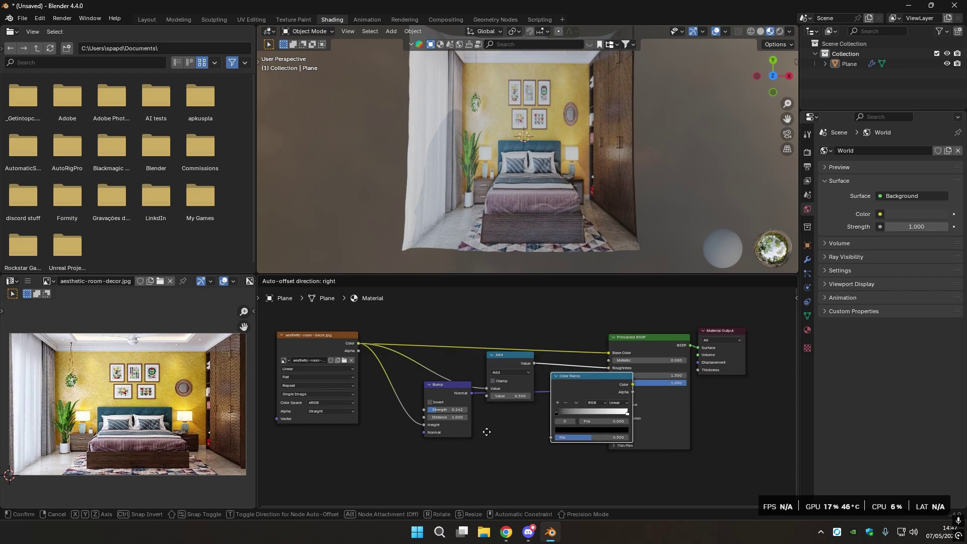
pyautogui.click(486, 439)
pyautogui.moveTo(353, 309); pyautogui.dragTo(478, 472)
pyautogui.moveTo(521, 425); pyautogui.dragTo(497, 420)
# Drive Emission Color with the Color Ramp at strength 1.5, black stop moved to 0.433.
pyautogui.click(617, 408)
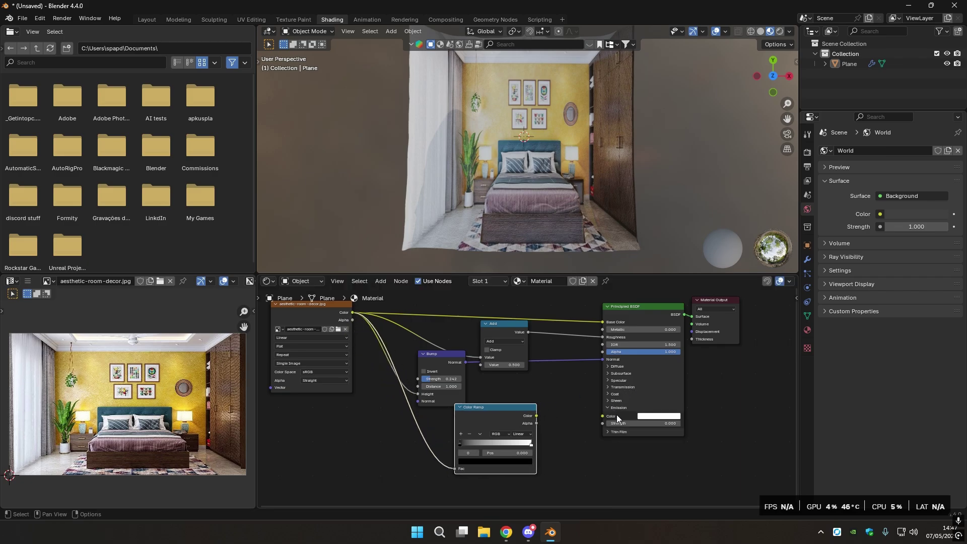
pyautogui.moveTo(537, 417); pyautogui.dragTo(597, 418)
pyautogui.moveTo(468, 425); pyautogui.dragTo(488, 425)
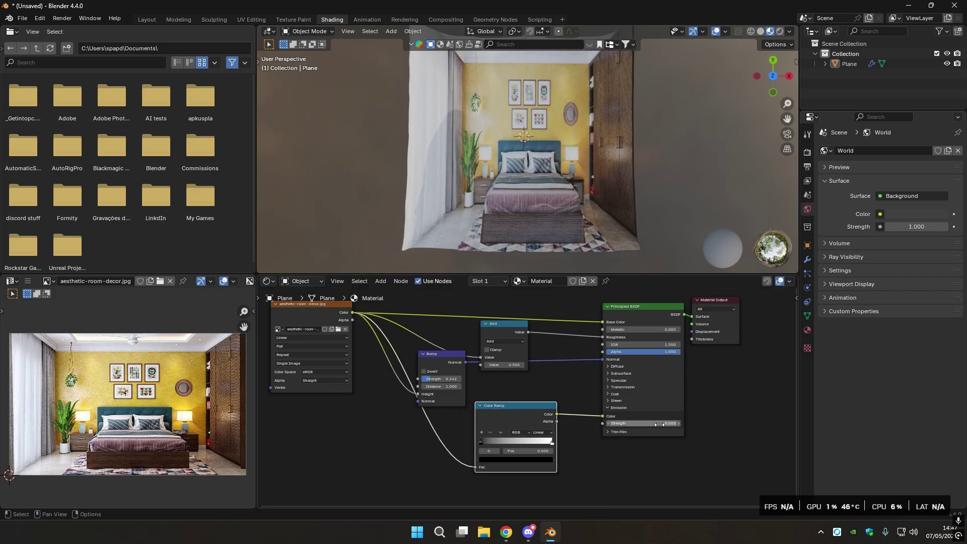
pyautogui.moveTo(660, 425); pyautogui.dragTo(736, 425)
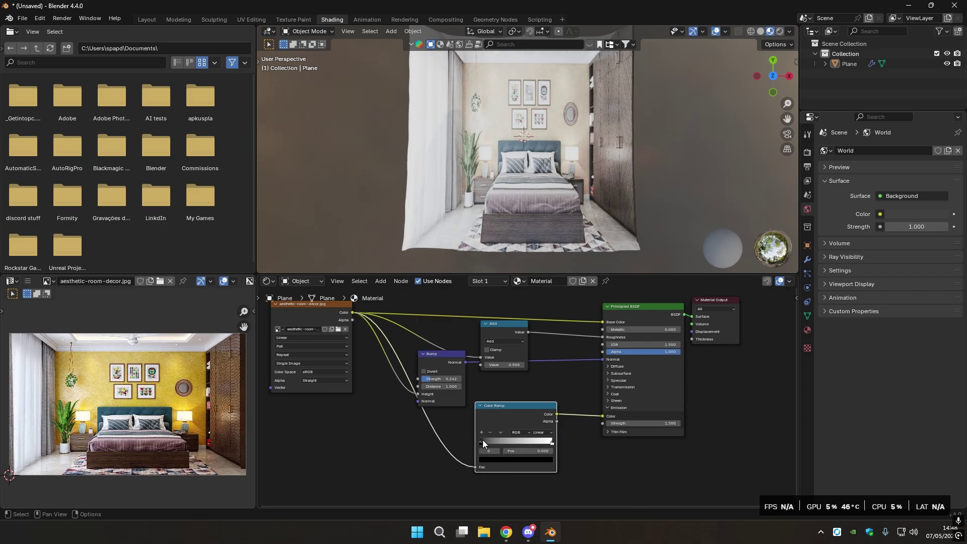
pyautogui.moveTo(480, 442); pyautogui.dragTo(513, 439)
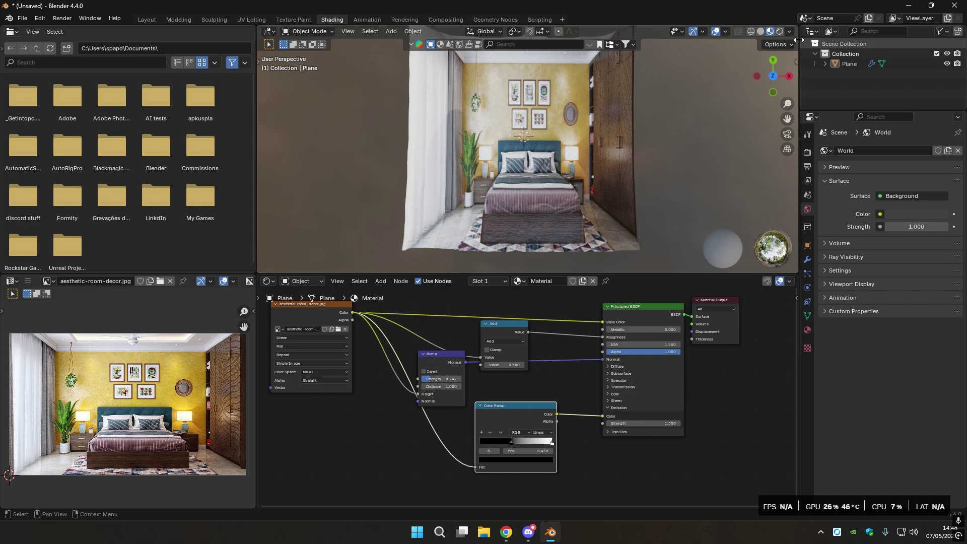
# Switch the viewport to Rendered shading and move the ramp's white stop to 0.944.
pyautogui.click(781, 31)
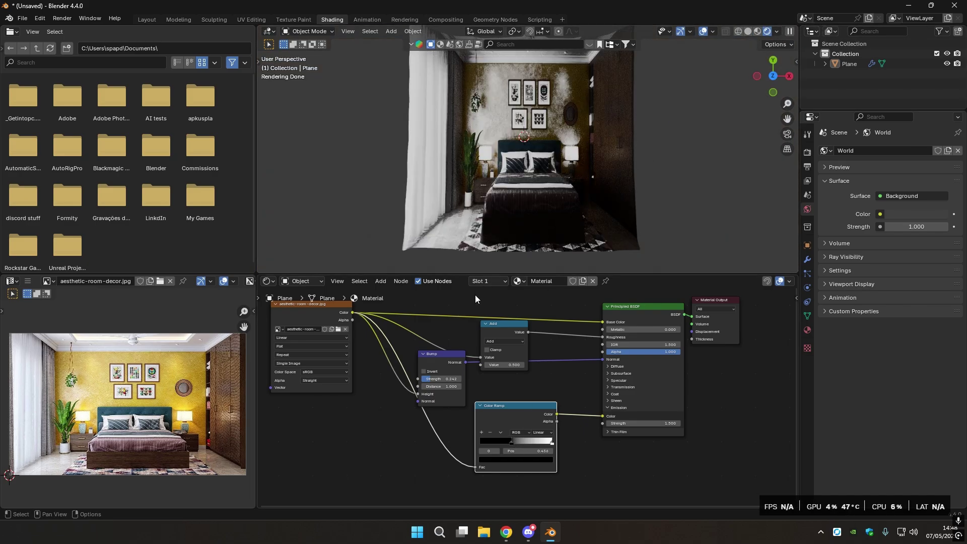
pyautogui.moveTo(509, 442)
pyautogui.mouseDown()
pyautogui.moveTo(476, 443)
pyautogui.moveTo(504, 439)
pyautogui.mouseUp()
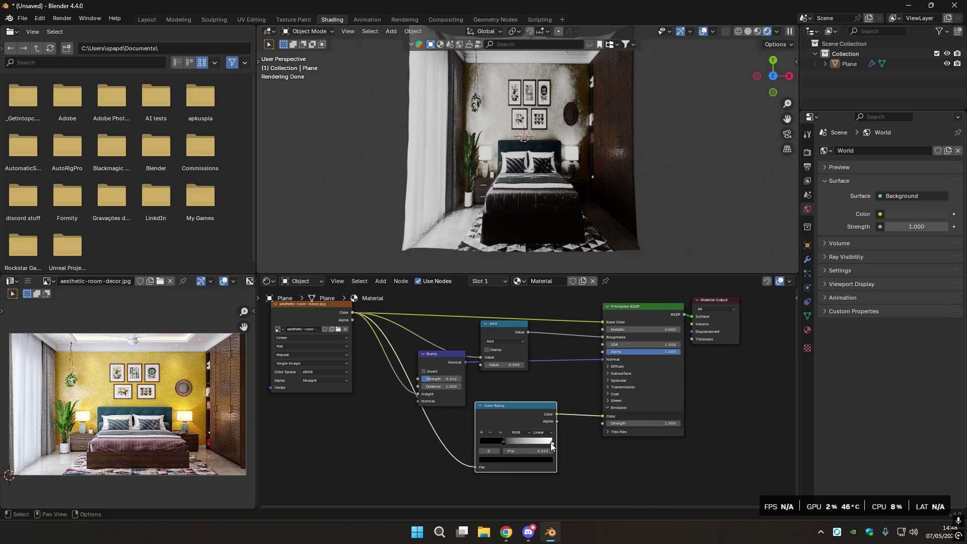
pyautogui.moveTo(551, 443)
pyautogui.mouseDown()
pyautogui.moveTo(525, 441)
pyautogui.moveTo(550, 442)
pyautogui.mouseUp()
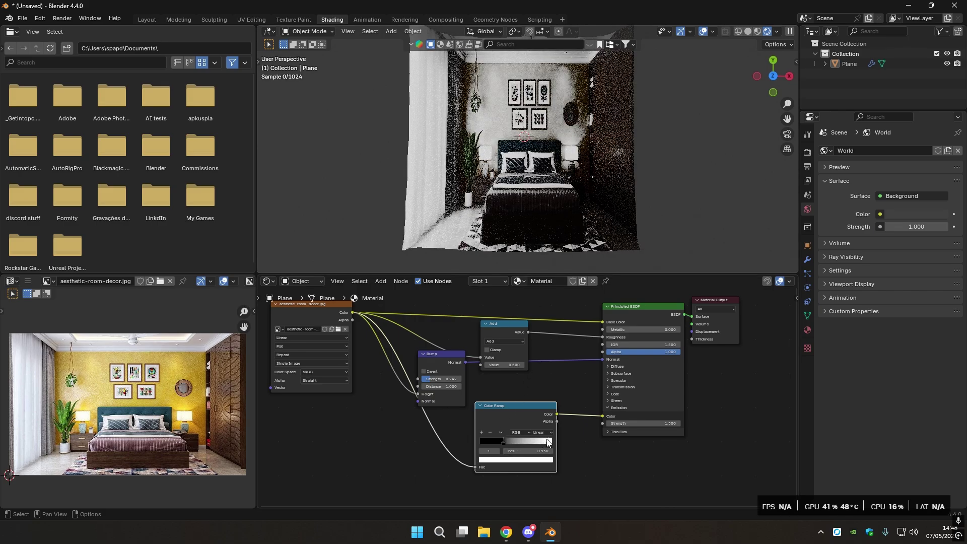
pyautogui.scroll(-2, 655, 151)
# Toggle Scene World lighting off and back on, then set Emission Strength to 0.
pyautogui.click(777, 31)
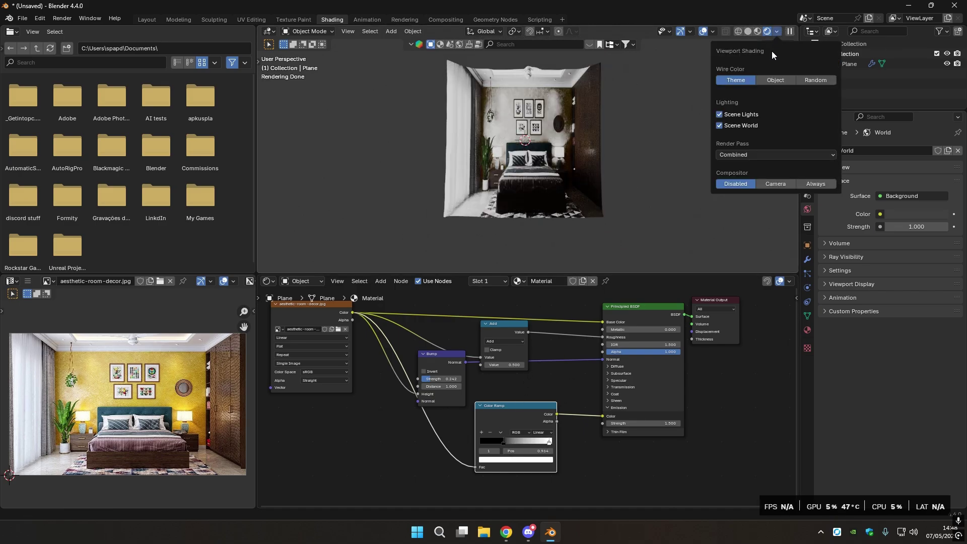
pyautogui.click(739, 126)
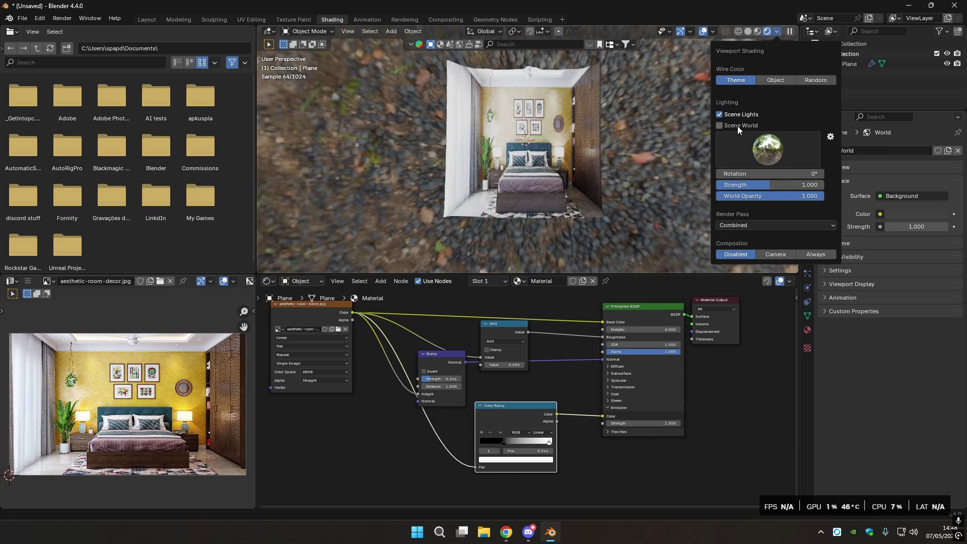
pyautogui.click(738, 126)
pyautogui.scroll(2, 655, 136)
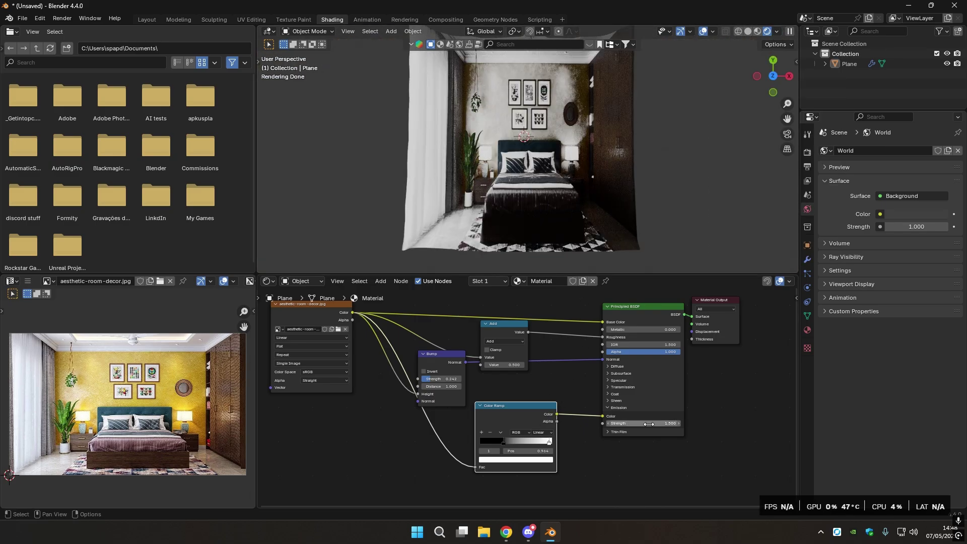
pyautogui.moveTo(642, 423); pyautogui.dragTo(585, 424)
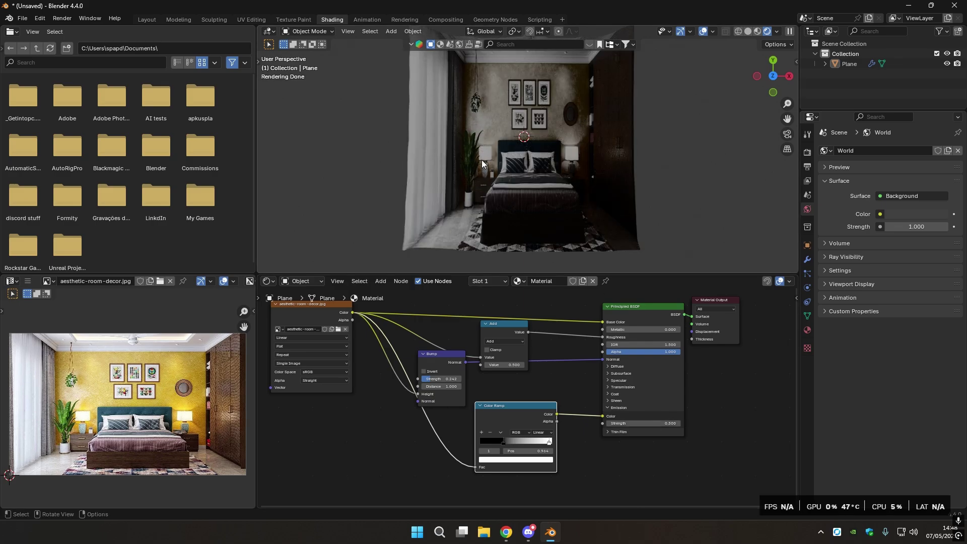
pyautogui.keyDown('shift'); pyautogui.moveTo(602, 182); pyautogui.dragTo(592, 179, button='middle'); pyautogui.keyUp('shift')
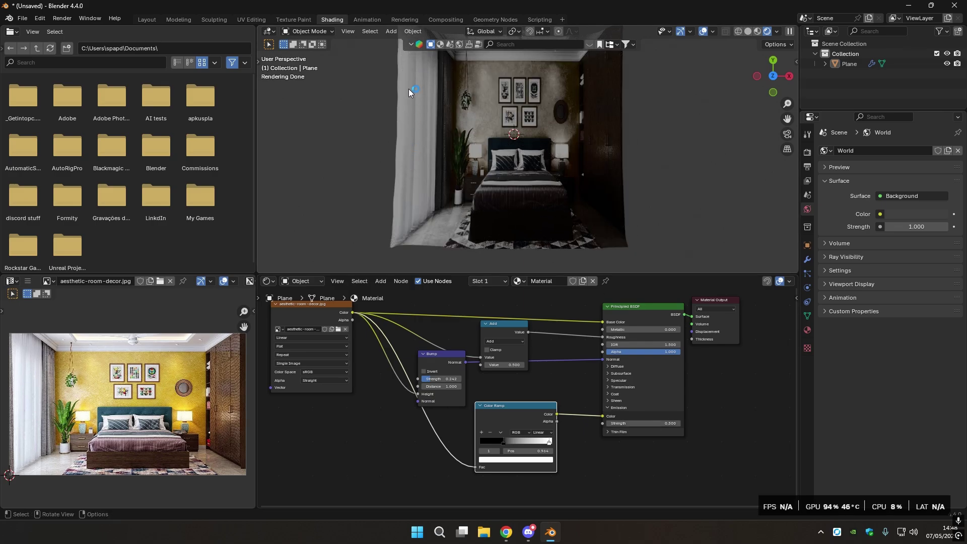
# Add a point light, raise it near the room's ceiling, then reselect the plane.
pyautogui.hotkey('shift', 'a')
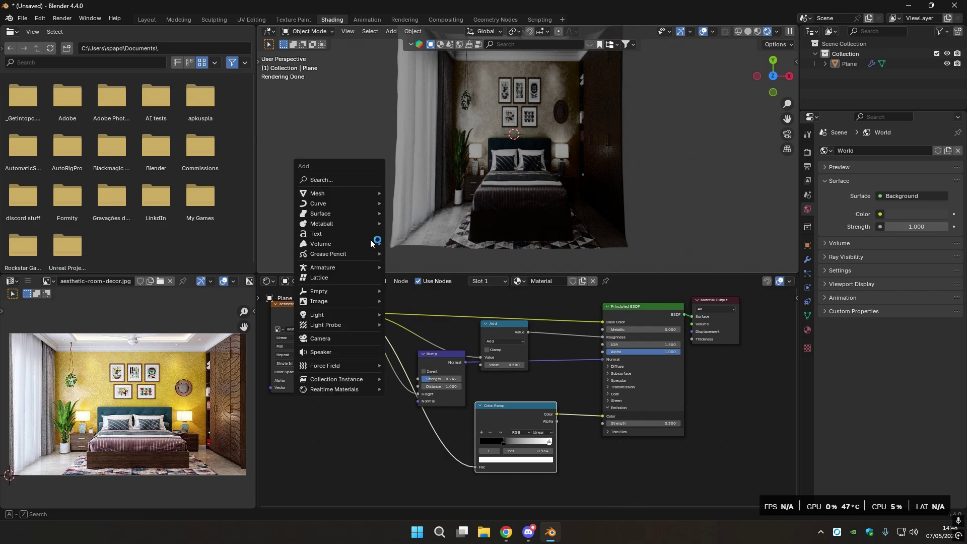
pyautogui.moveTo(341, 318)
pyautogui.click(407, 315)
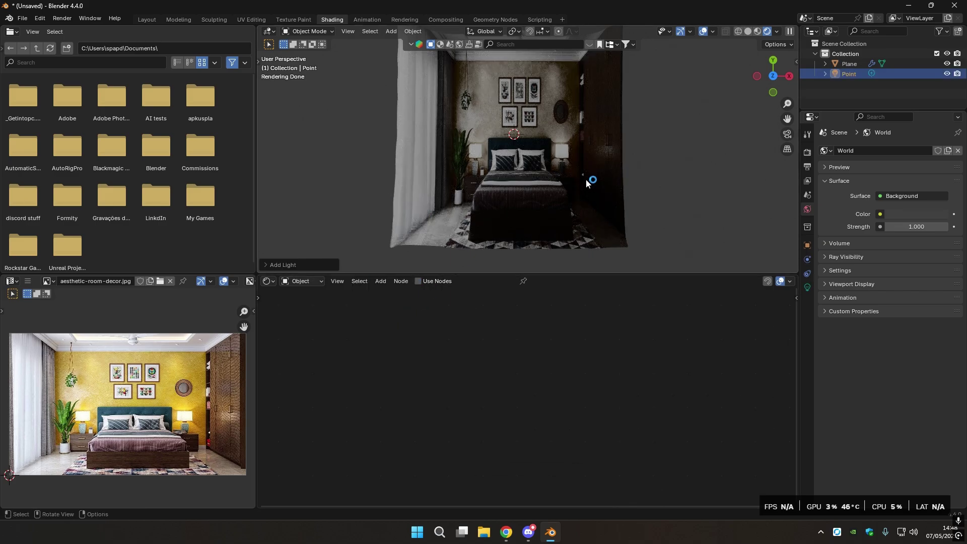
pyautogui.press('g')
pyautogui.press('z')
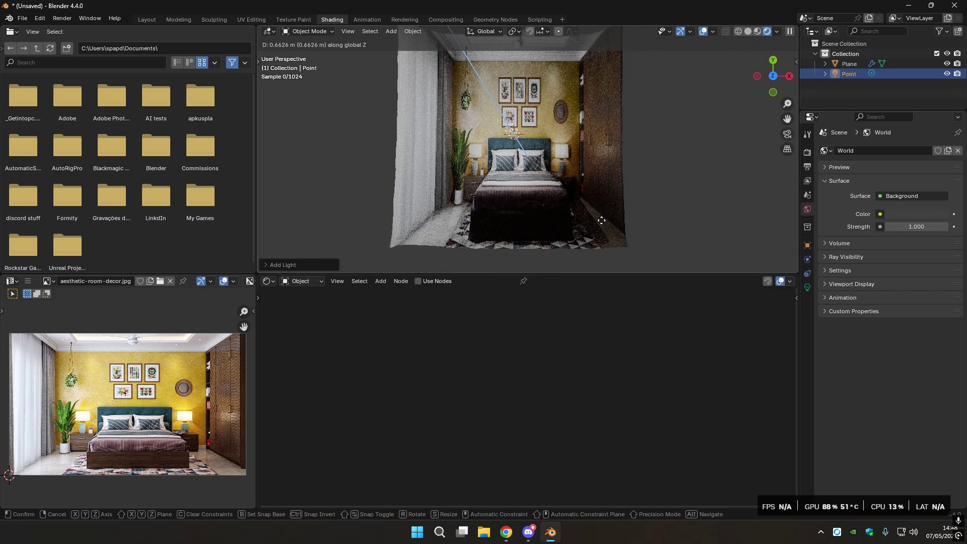
pyautogui.click(581, 190)
pyautogui.press('g')
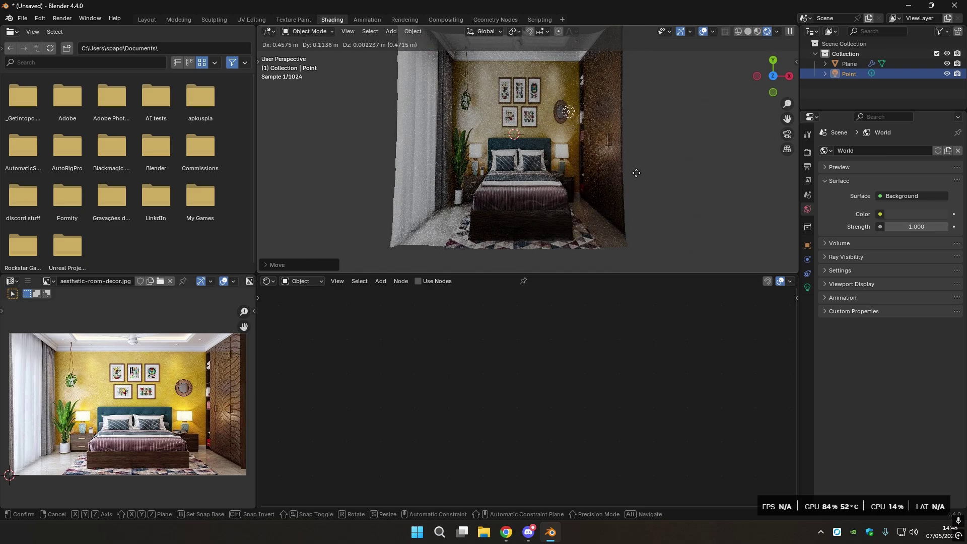
pyautogui.click(576, 153)
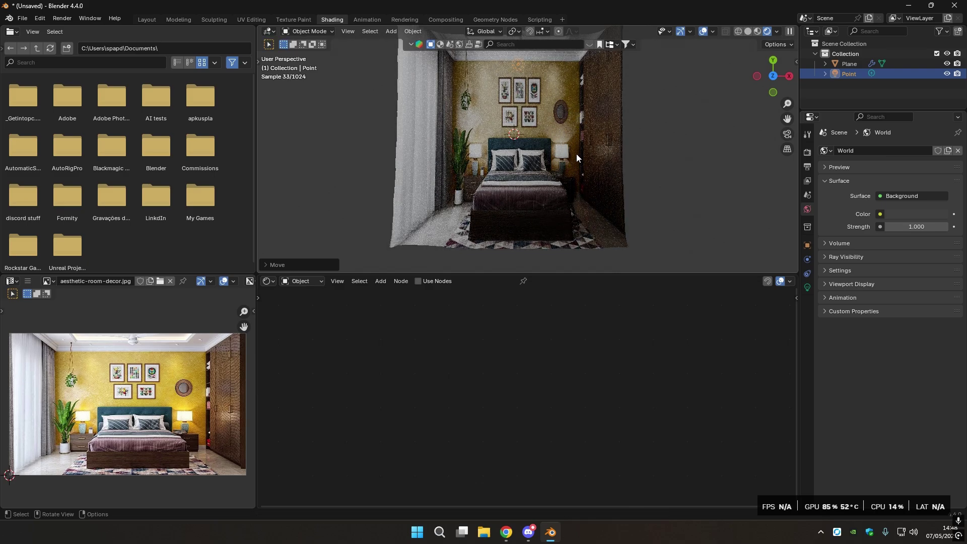
pyautogui.click(523, 135)
# Return to the Layout workspace and save the file with Ctrl+S.
pyautogui.click(143, 19)
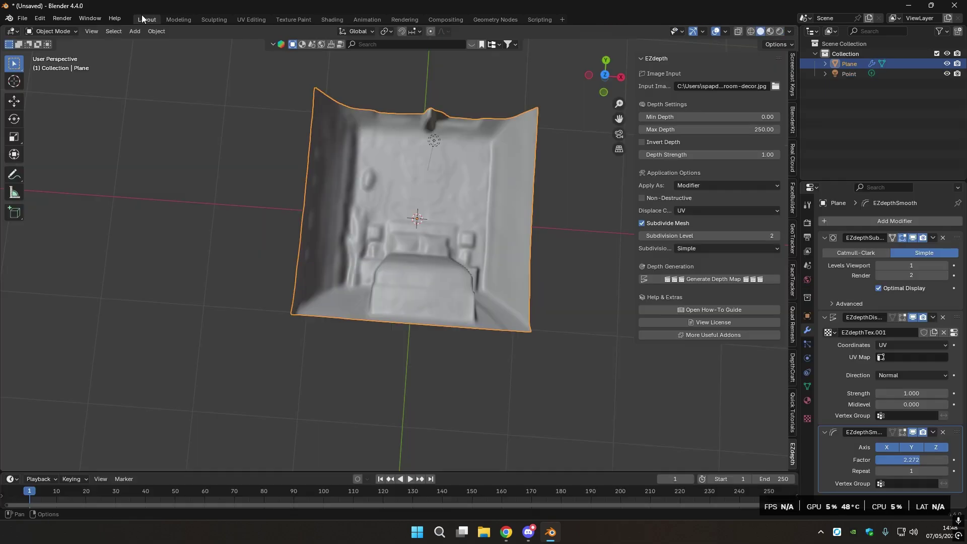
pyautogui.click(461, 89)
pyautogui.moveTo(461, 89); pyautogui.dragTo(386, 168, button='middle')
pyautogui.hotkey('ctrl', 's')
pyautogui.click(724, 137)
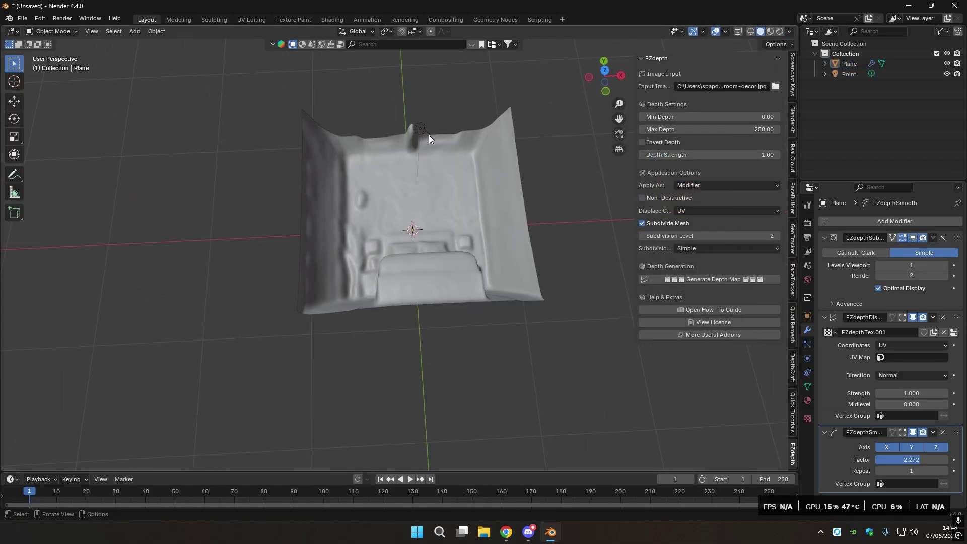
# Load the ornate entrance photo as the EZdepth input image.
pyautogui.click(776, 87)
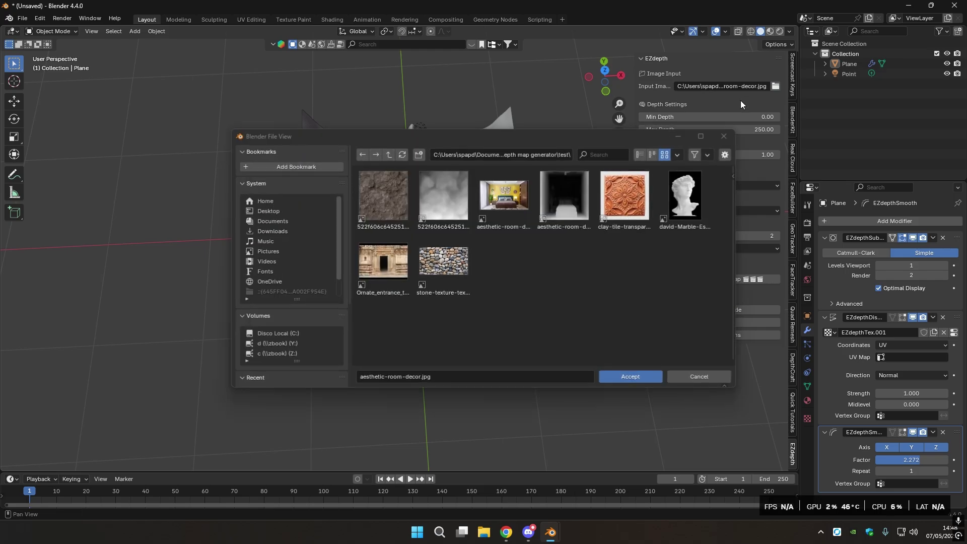
pyautogui.moveTo(503, 135); pyautogui.dragTo(393, 83)
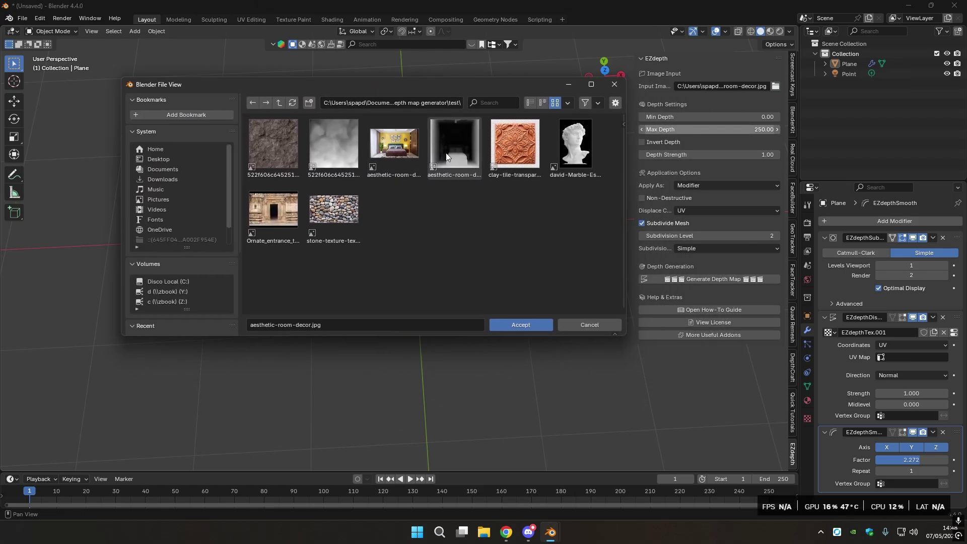
pyautogui.click(277, 213)
pyautogui.doubleClick(277, 213)
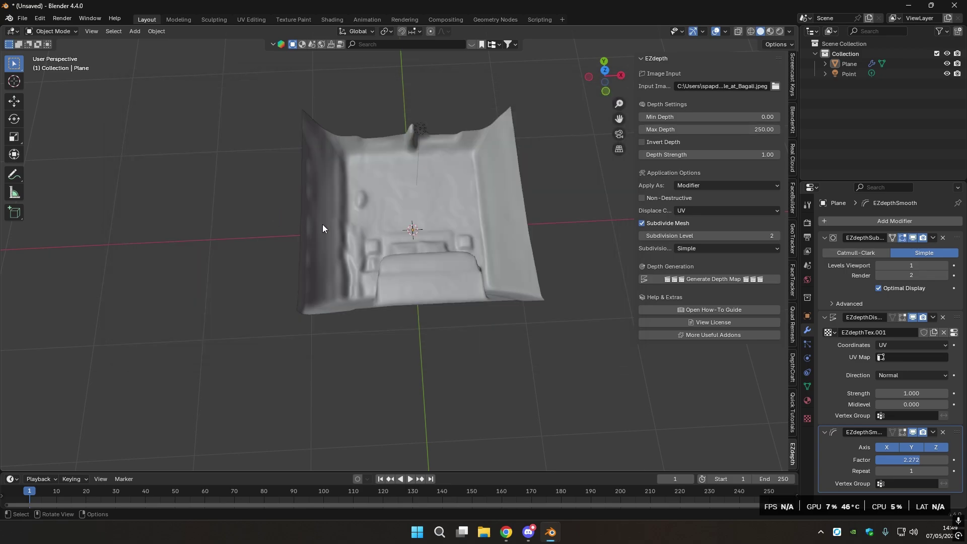
# Select the plane and delete its old subdivision, displace and smooth modifiers.
pyautogui.moveTo(506, 216); pyautogui.dragTo(485, 208, button='middle')
pyautogui.click(484, 208)
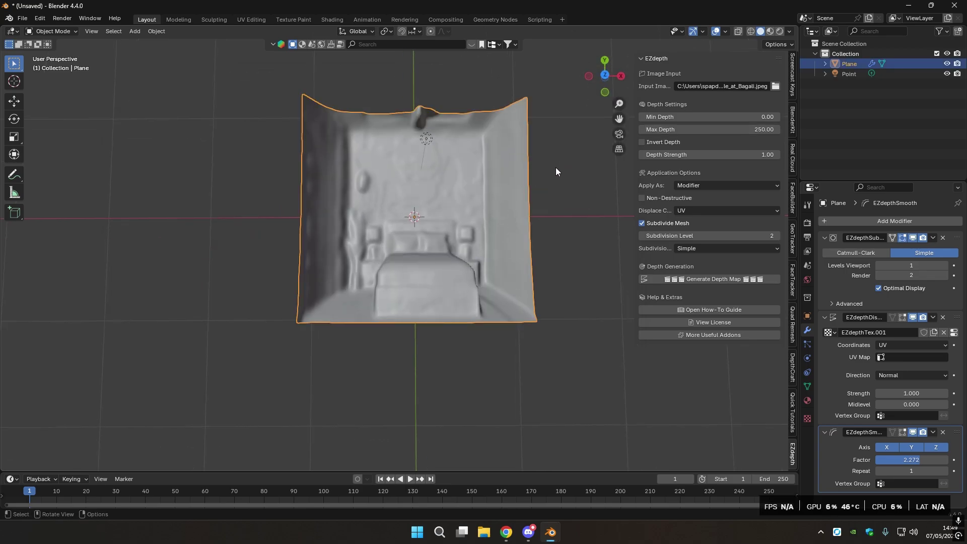
pyautogui.click(943, 238)
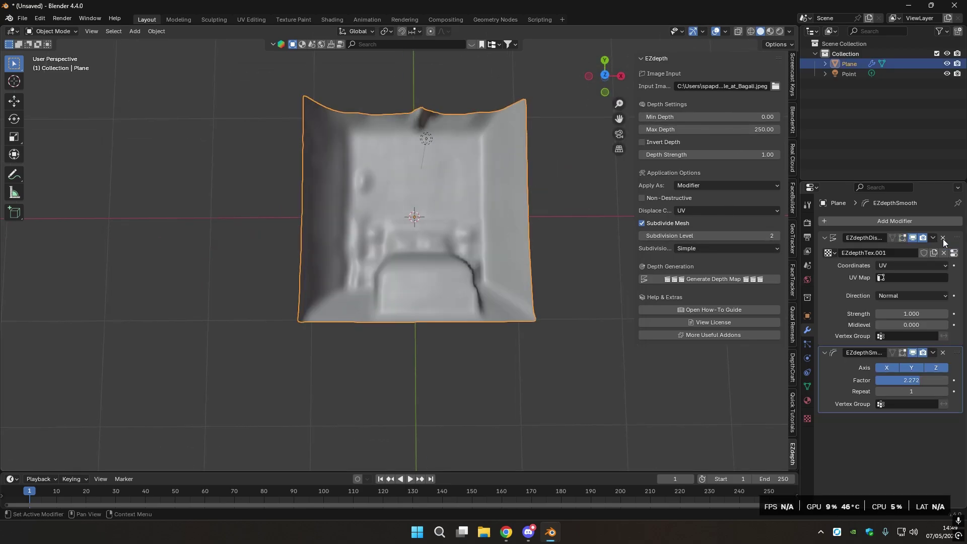
pyautogui.click(944, 239)
pyautogui.click(944, 239)
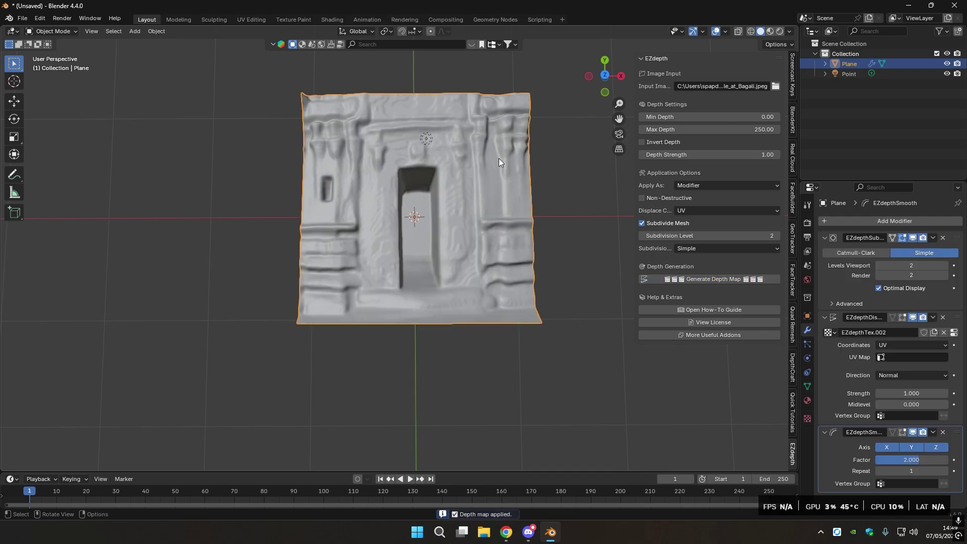
pyautogui.moveTo(499, 158)
pyautogui.mouseDown(button='middle')
pyautogui.moveTo(532, 137)
pyautogui.moveTo(497, 156)
pyautogui.mouseUp(button='middle')
# Tilt the plane around the X axis and shift it along Y.
pyautogui.press('r')
pyautogui.press('x')
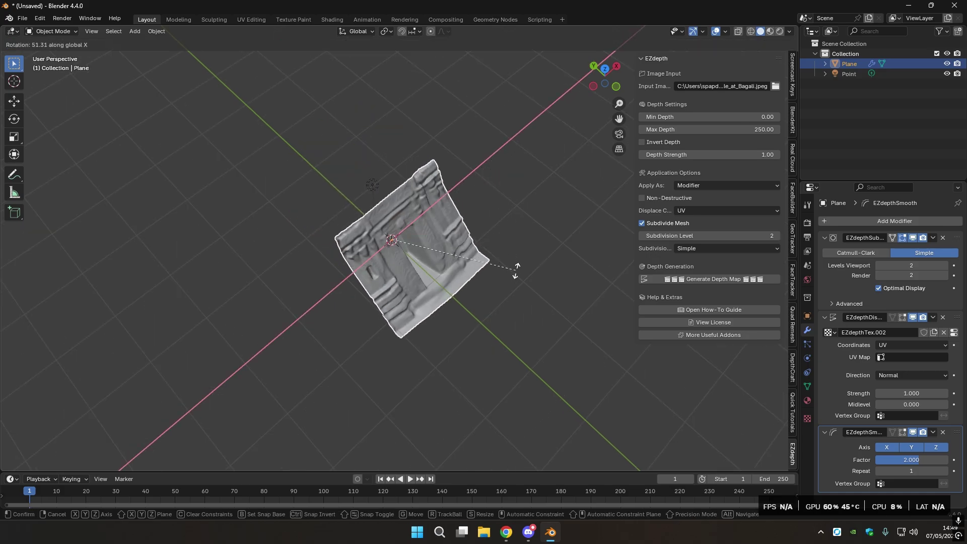
pyautogui.click(514, 266)
pyautogui.press('g')
pyautogui.press('x')
pyautogui.press('y')
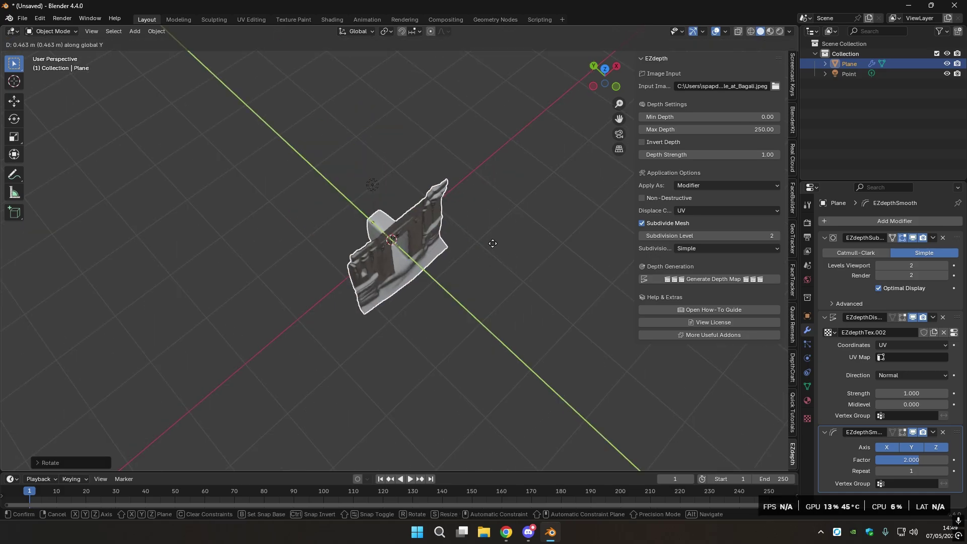
pyautogui.click(493, 243)
pyautogui.moveTo(512, 247); pyautogui.dragTo(497, 174, button='middle')
pyautogui.scroll(5, 497, 183)
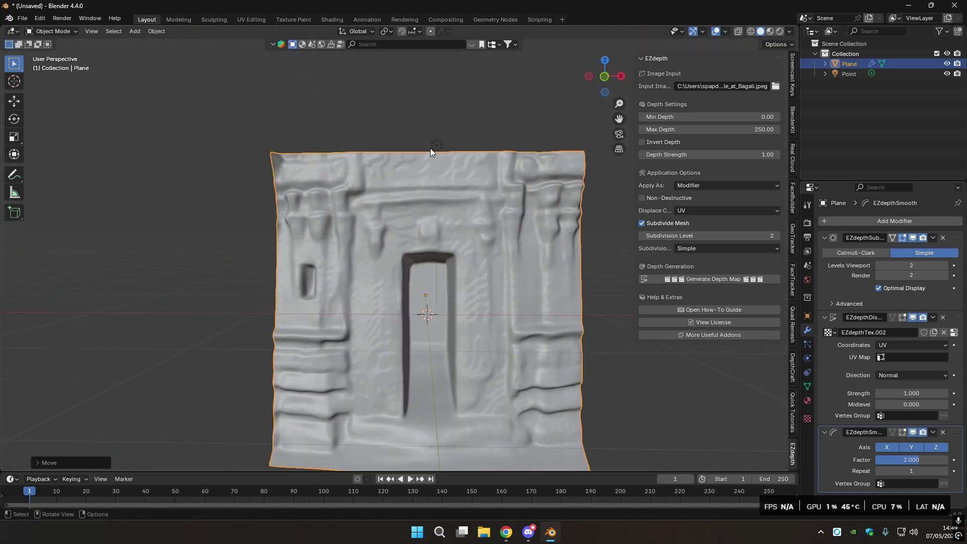
# Move the point light along Y to sit just in front of the doorway relief.
pyautogui.click(431, 149)
pyautogui.press('g')
pyautogui.press('z')
pyautogui.press('x')
pyautogui.press('y')
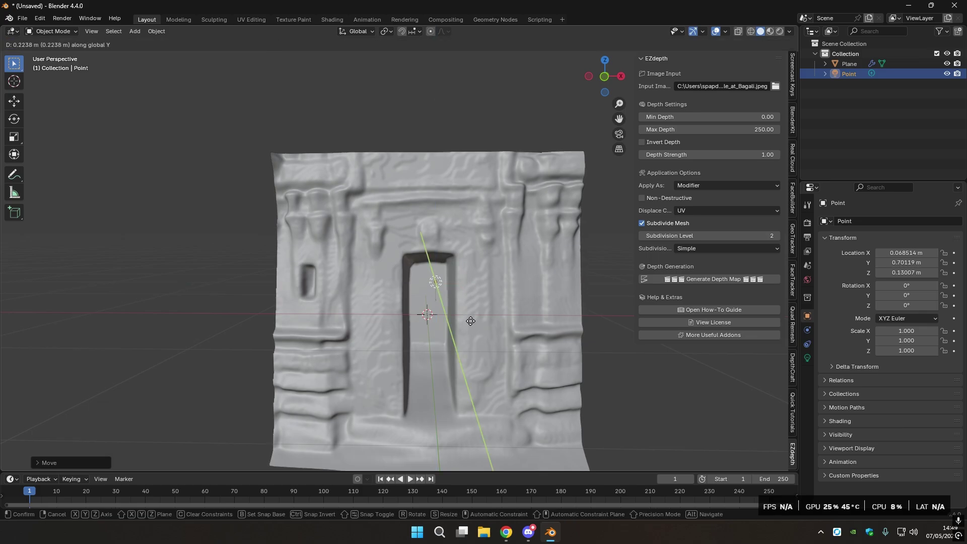
pyautogui.click(471, 335)
pyautogui.click(332, 20)
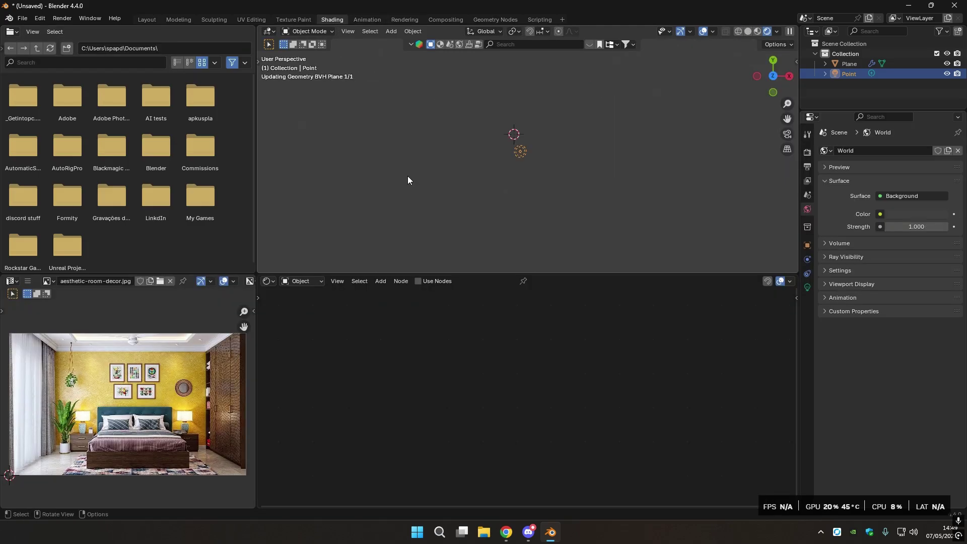
# Delete the Color Ramp node from the plane's material.
pyautogui.moveTo(503, 151)
pyautogui.mouseDown(button='middle')
pyautogui.moveTo(473, 173)
pyautogui.moveTo(571, 83)
pyautogui.moveTo(446, 50)
pyautogui.moveTo(571, 148)
pyautogui.mouseUp(button='middle')
pyautogui.click(544, 194)
pyautogui.scroll(2, 504, 396)
pyautogui.moveTo(504, 396); pyautogui.dragTo(570, 389, button='middle')
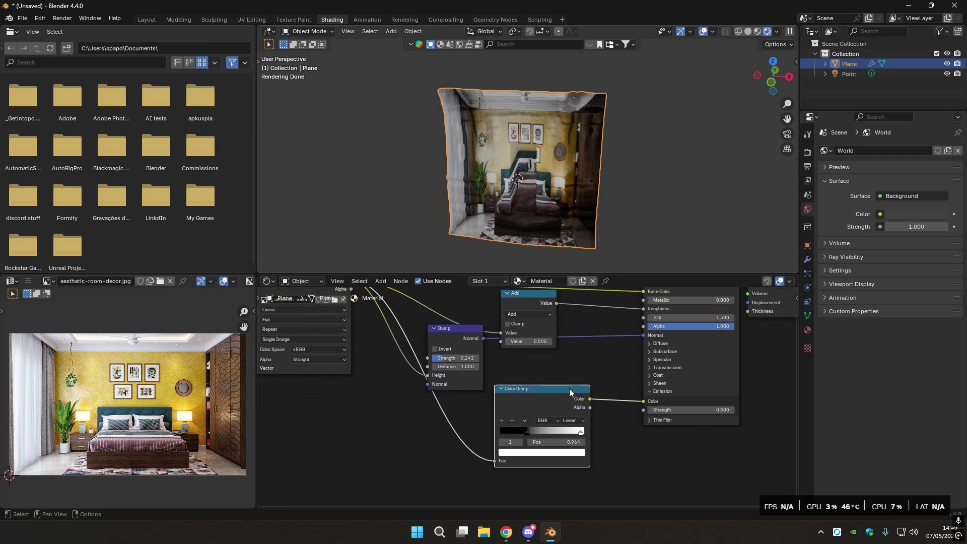
pyautogui.moveTo(550, 403); pyautogui.dragTo(541, 422)
pyautogui.press('x')
# Set the Principled BSDF Emission Strength to 0.
pyautogui.moveTo(614, 388); pyautogui.dragTo(660, 421, button='middle')
pyautogui.doubleClick(734, 441)
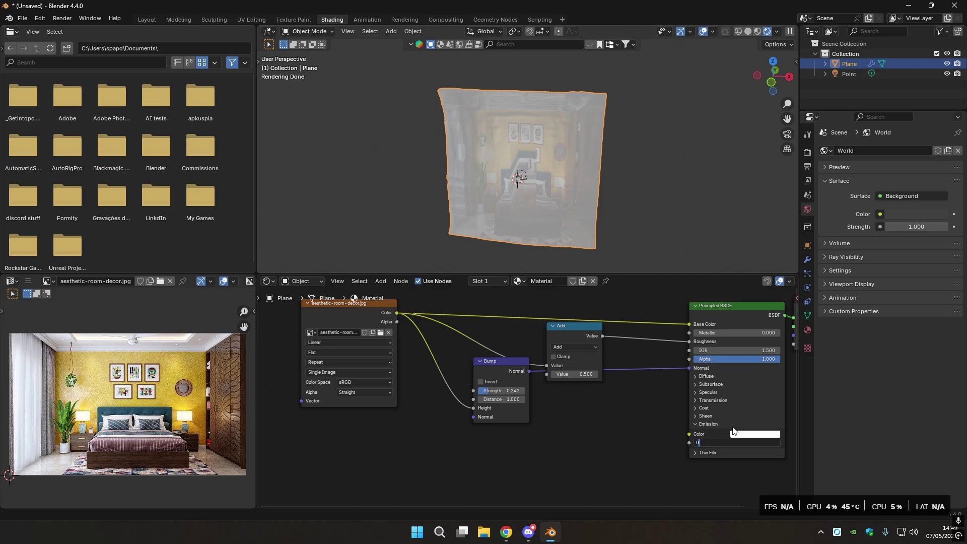
pyautogui.write('0')
pyautogui.press('Return')
# Collapse the emission settings and set the Image Texture to the ornate entrance photo.
pyautogui.moveTo(545, 346); pyautogui.dragTo(601, 383, button='middle')
pyautogui.scroll(2, 521, 354)
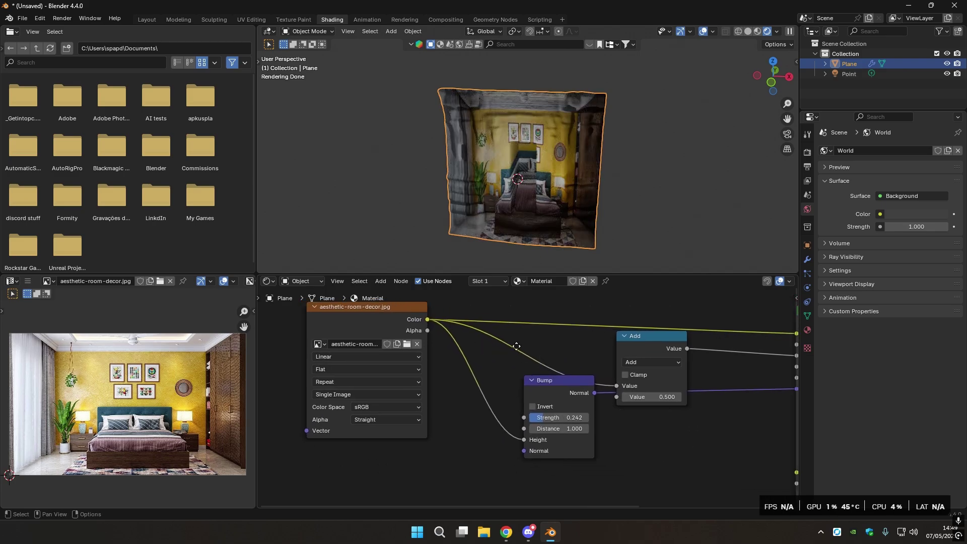
pyautogui.moveTo(517, 346); pyautogui.dragTo(405, 320, button='middle')
pyautogui.moveTo(709, 418); pyautogui.dragTo(653, 408, button='middle')
pyautogui.moveTo(500, 381); pyautogui.dragTo(693, 431, button='middle')
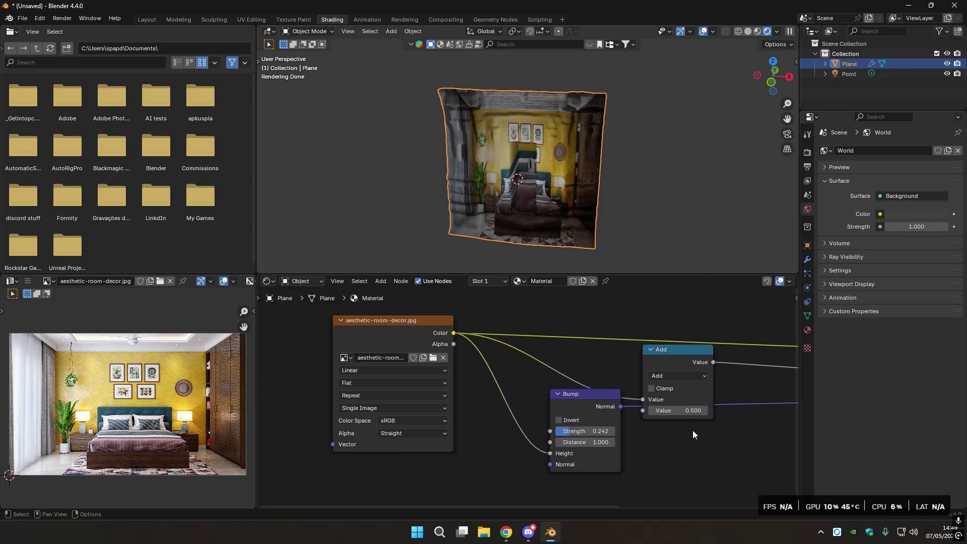
pyautogui.moveTo(629, 416); pyautogui.dragTo(391, 361, button='middle')
pyautogui.click(606, 418)
pyautogui.moveTo(546, 440); pyautogui.dragTo(769, 478, button='middle')
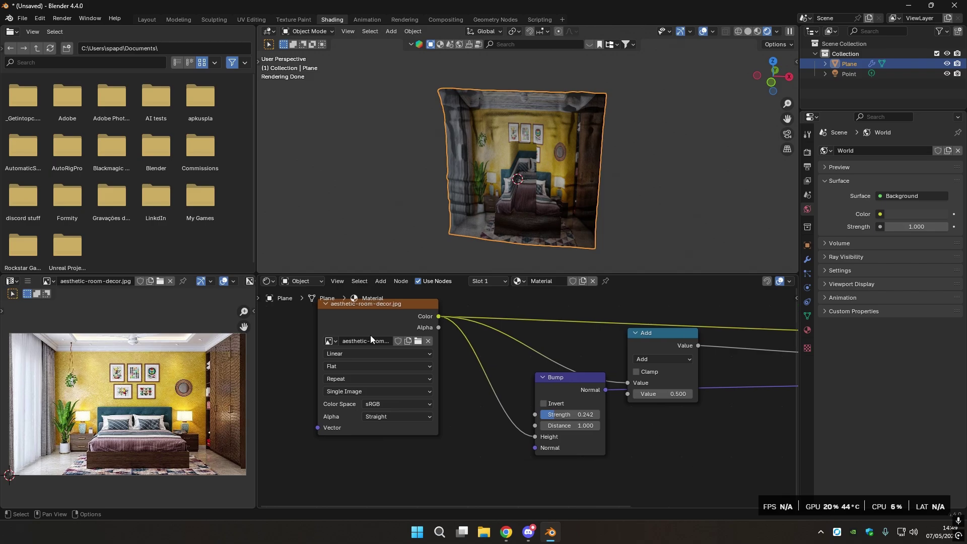
pyautogui.click(331, 341)
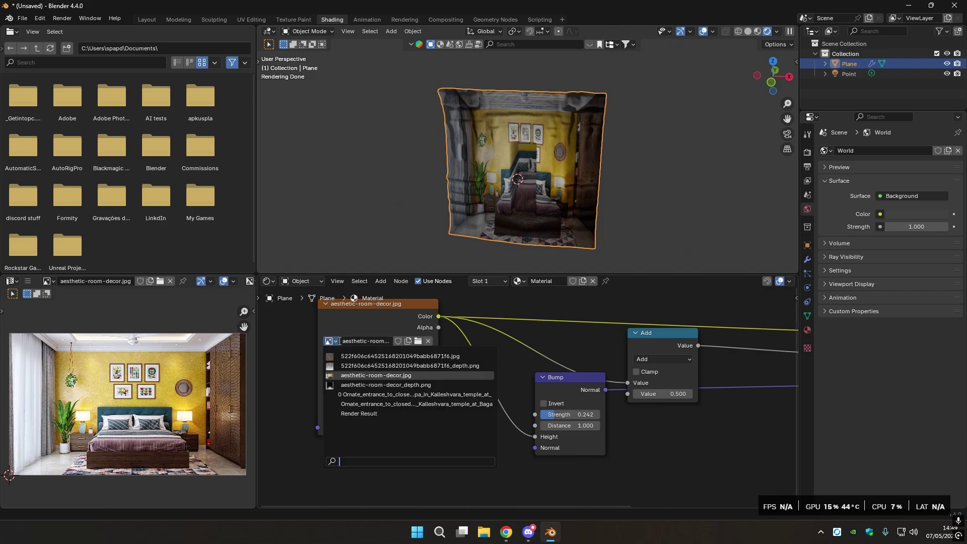
pyautogui.click(363, 395)
# Move the point light to a spot near the doorway.
pyautogui.moveTo(550, 135)
pyautogui.mouseDown(button='middle')
pyautogui.moveTo(609, 112)
pyautogui.moveTo(542, 120)
pyautogui.mouseUp(button='middle')
pyautogui.click(553, 161)
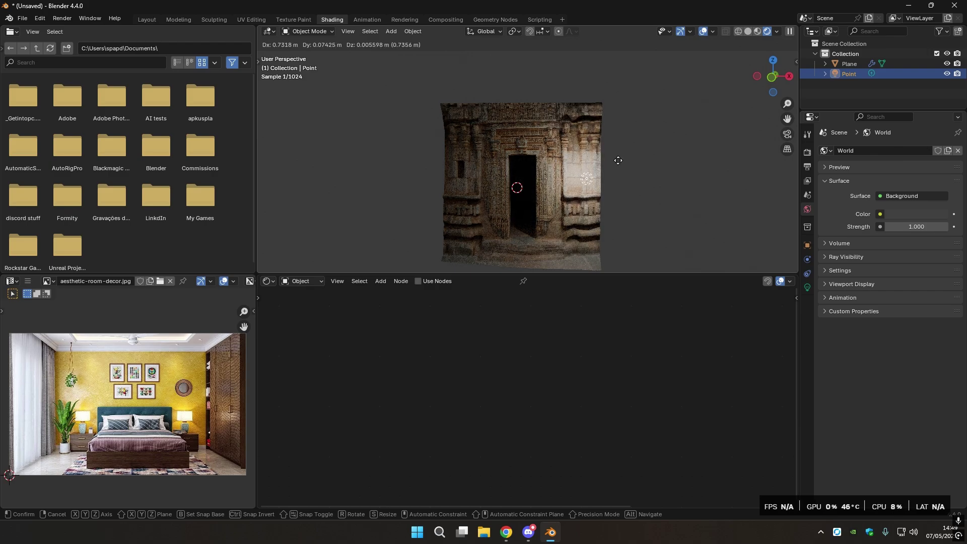
pyautogui.press('g')
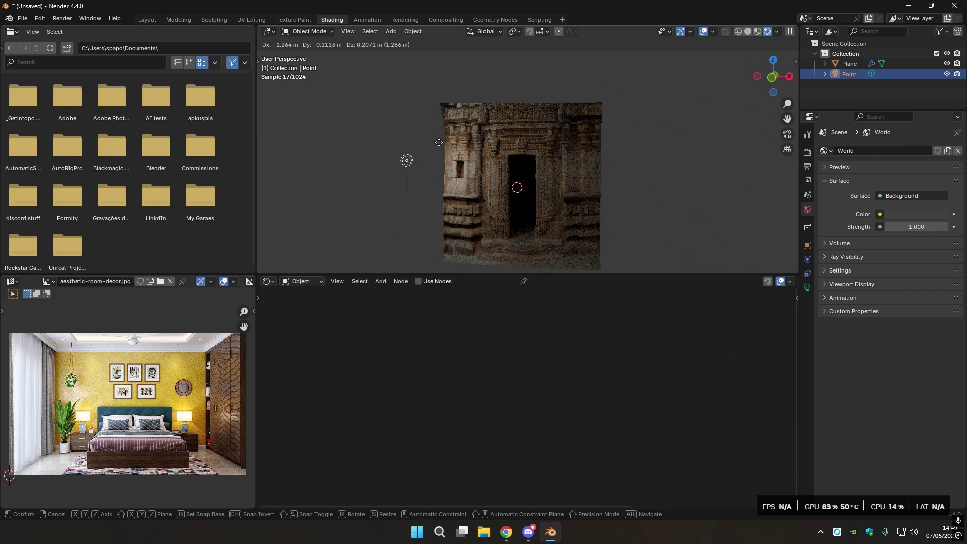
pyautogui.click(621, 174)
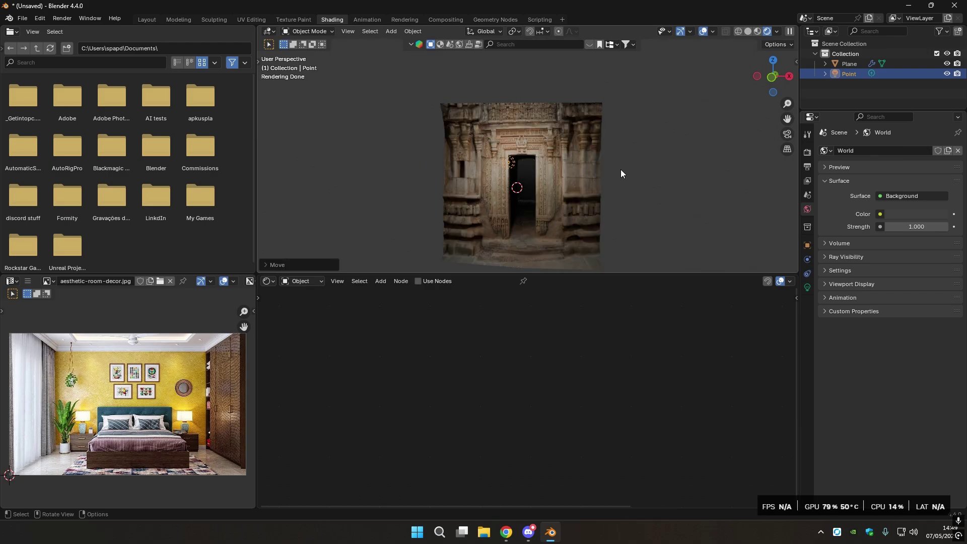
# In the Layout workspace, set EZdepth's Apply As option to Shader.
pyautogui.click(147, 19)
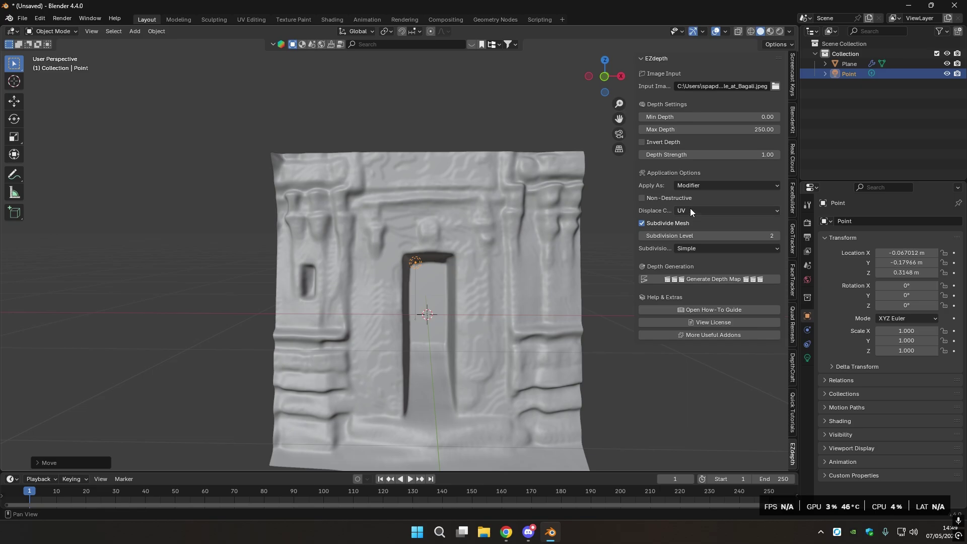
pyautogui.click(703, 185)
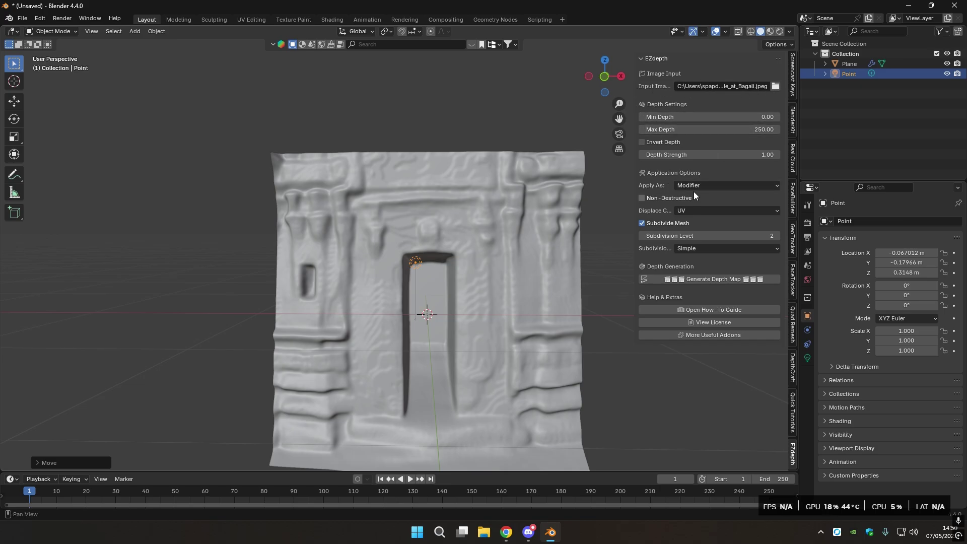
pyautogui.click(679, 185)
pyautogui.click(703, 220)
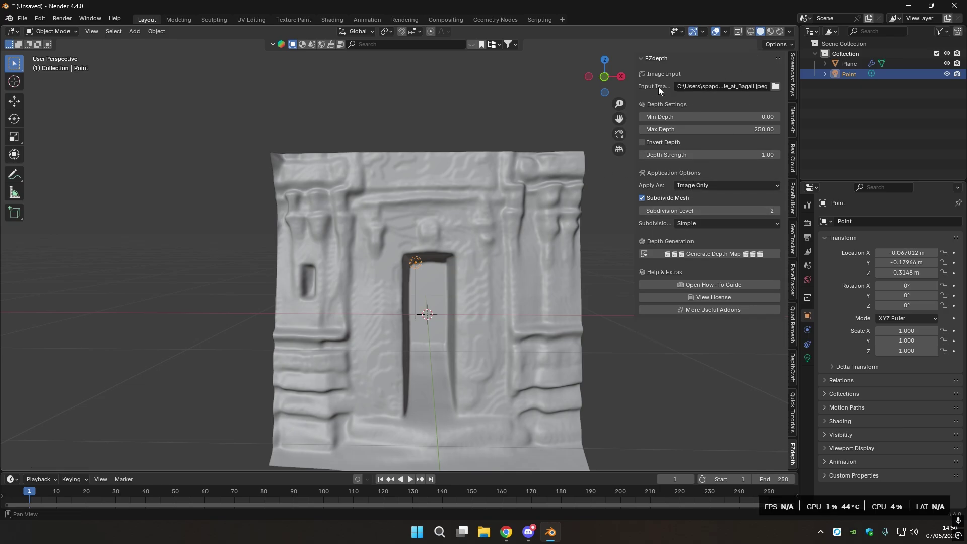
pyautogui.moveTo(368, 161); pyautogui.dragTo(407, 198, button='middle')
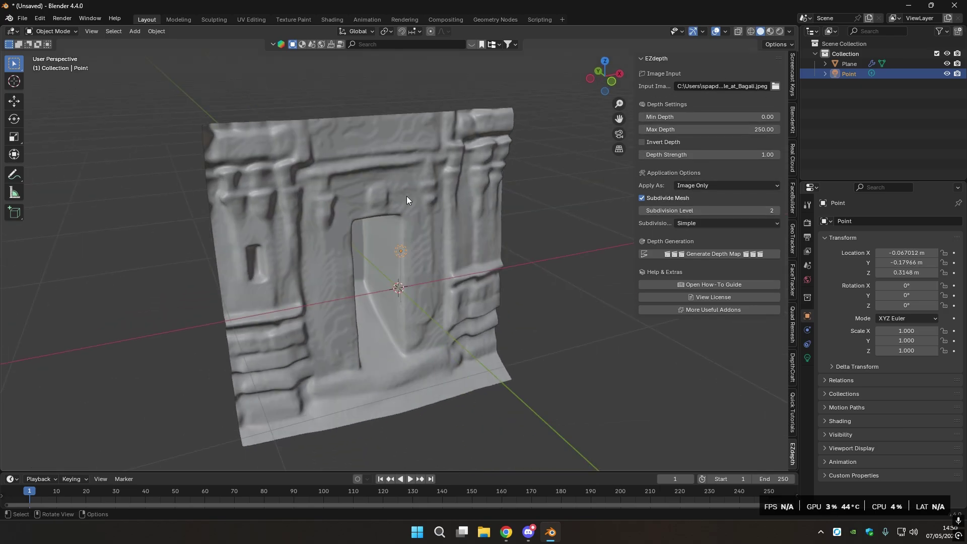
pyautogui.moveTo(473, 221); pyautogui.dragTo(718, 184, button='middle')
pyautogui.click(718, 185)
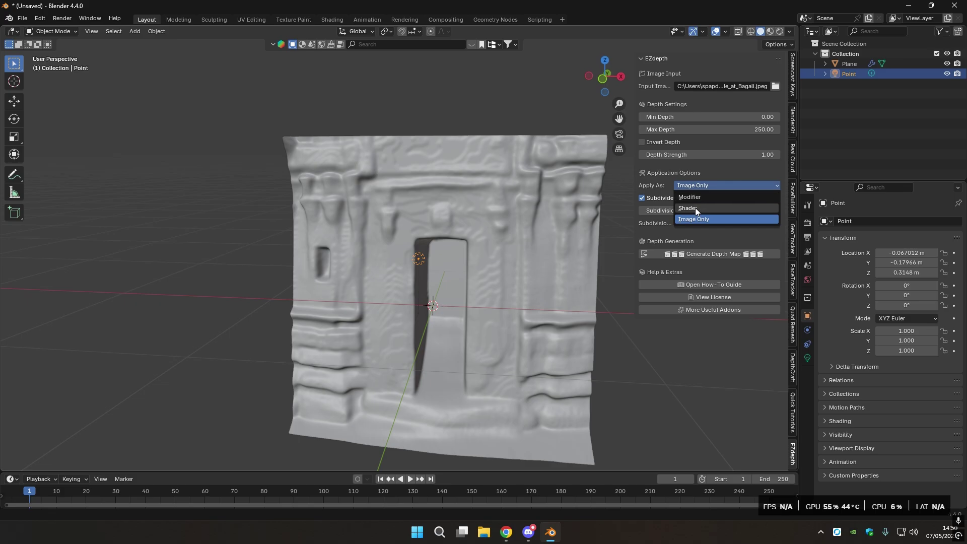
pyautogui.click(697, 207)
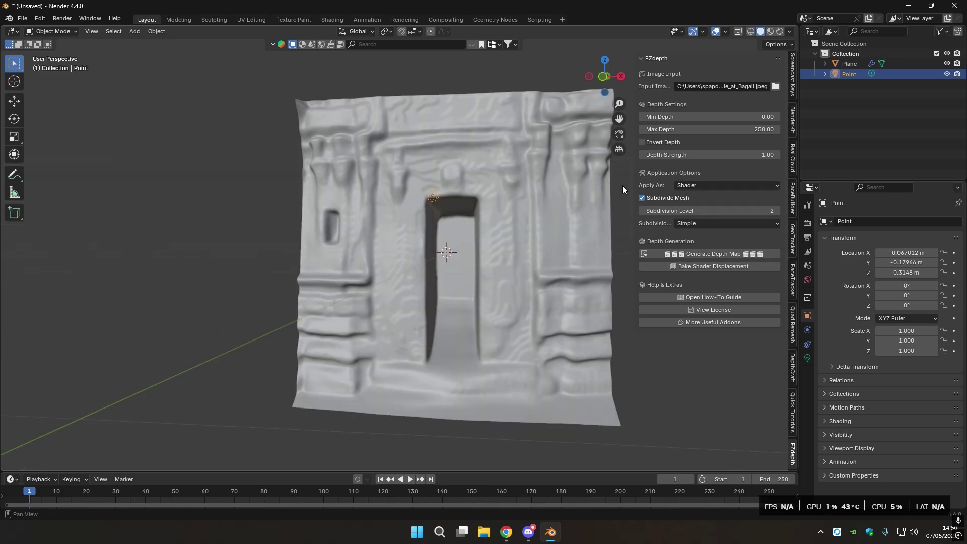
# Delete the plane's subdivision, displace and smooth modifiers, leaving it flat.
pyautogui.click(468, 185)
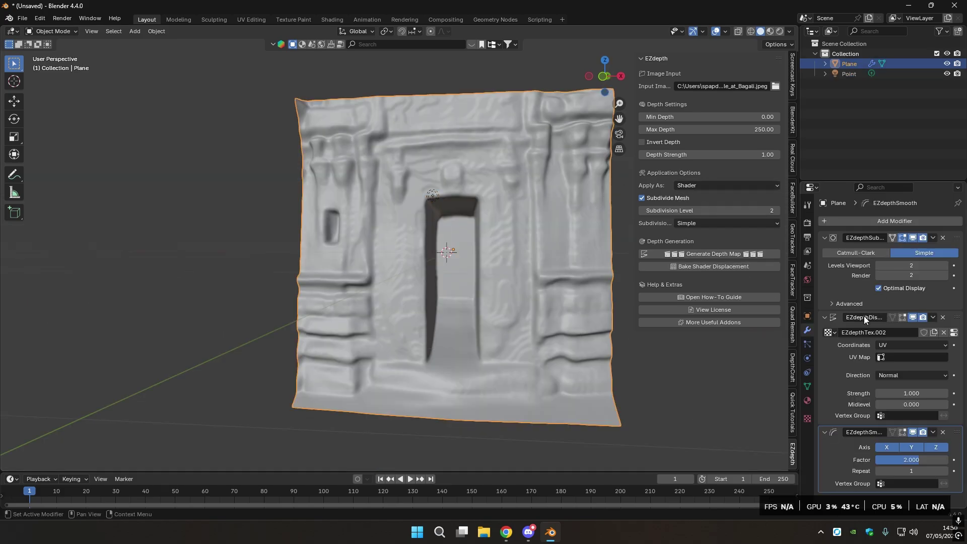
pyautogui.click(943, 237)
pyautogui.click(943, 237)
pyautogui.click(943, 238)
pyautogui.moveTo(484, 166); pyautogui.dragTo(448, 197, button='middle')
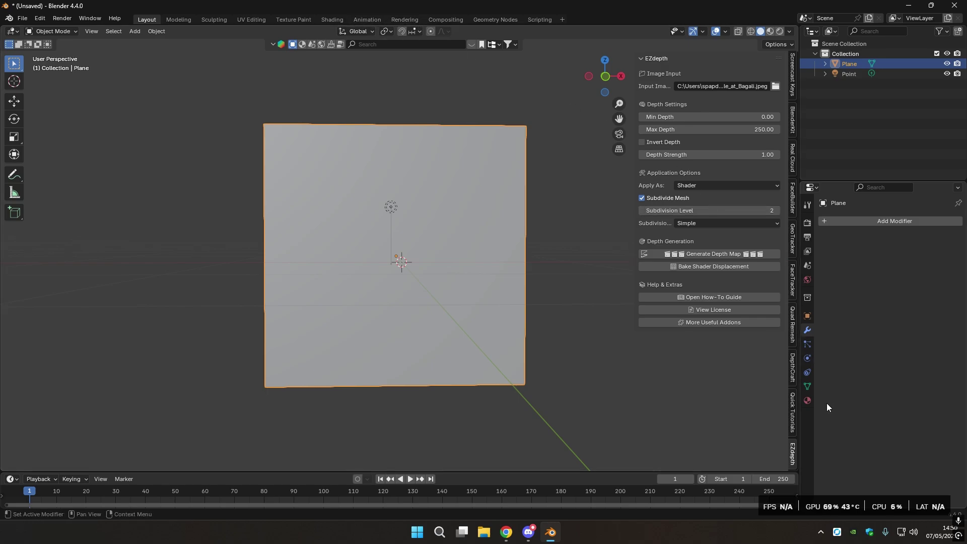
pyautogui.click(808, 401)
# Remove the plane's material, load the clay-tile image as EZdepth input, and generate its depth map.
pyautogui.click(958, 231)
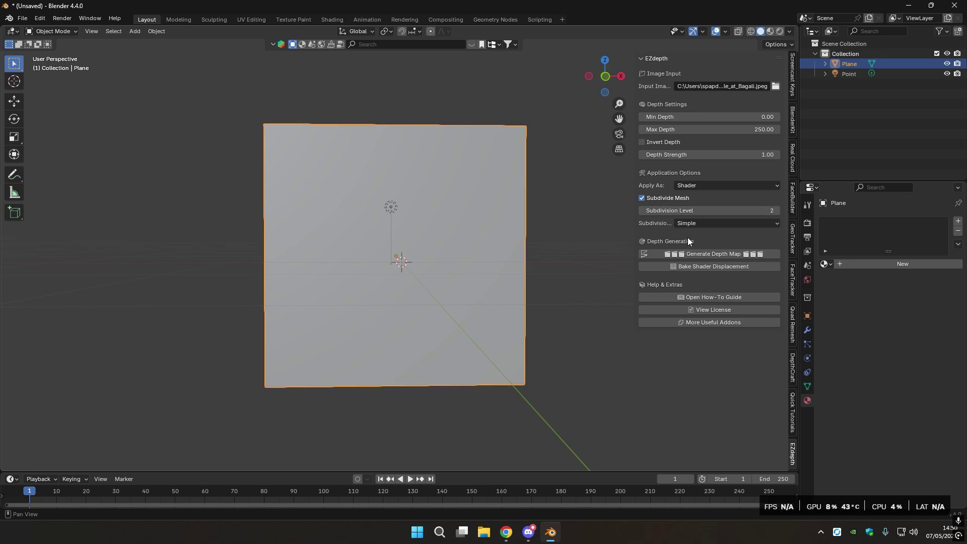
pyautogui.click(776, 86)
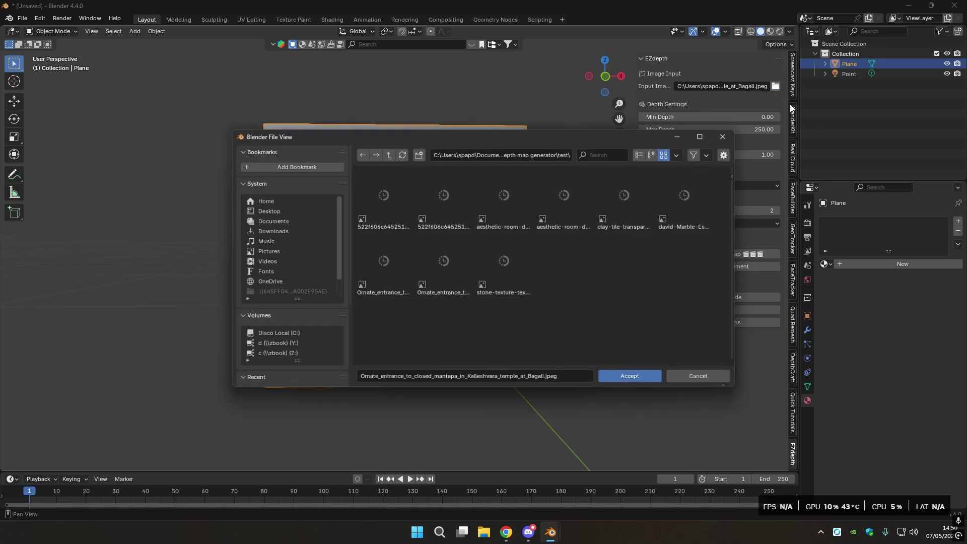
pyautogui.moveTo(530, 142); pyautogui.dragTo(404, 117)
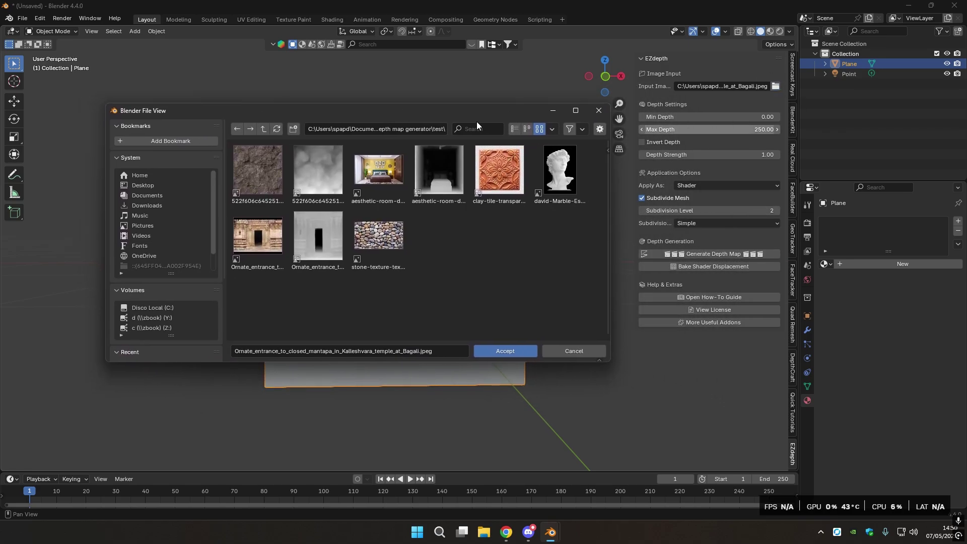
pyautogui.doubleClick(501, 170)
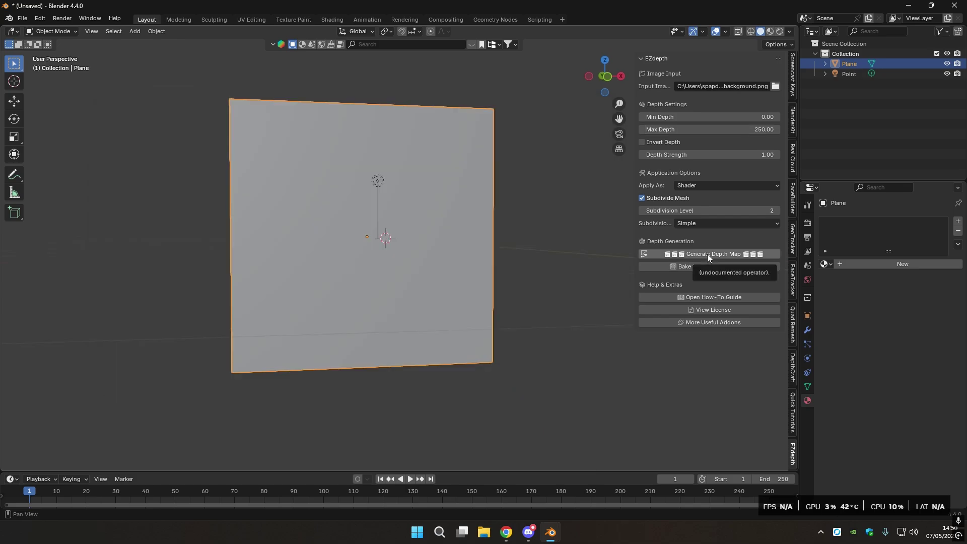
pyautogui.click(704, 255)
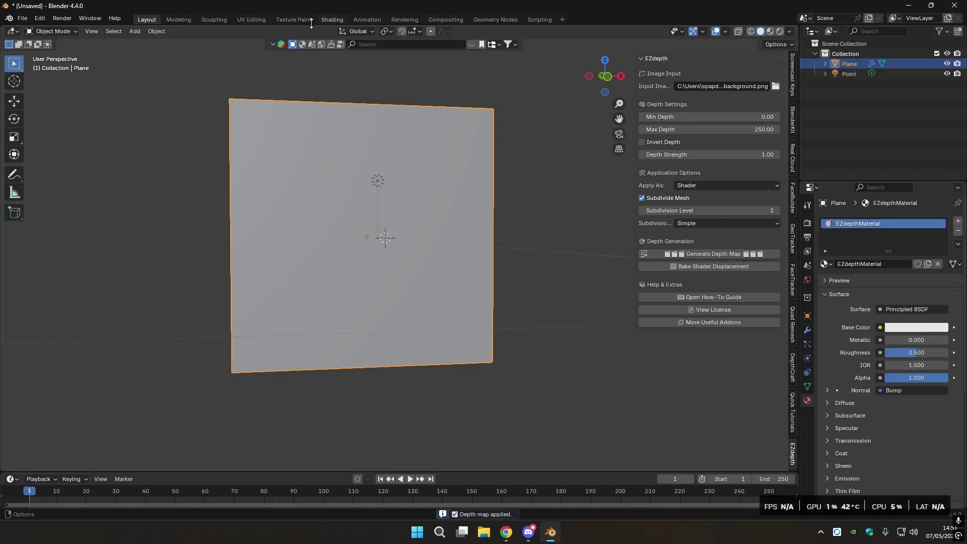
# Orbit, zoom and pan the rendered viewport to centre the clay-tile relief.
pyautogui.moveTo(503, 121)
pyautogui.mouseDown(button='middle')
pyautogui.moveTo(534, 115)
pyautogui.moveTo(505, 100)
pyautogui.moveTo(584, 116)
pyautogui.moveTo(414, 95)
pyautogui.moveTo(372, 101)
pyautogui.moveTo(513, 126)
pyautogui.mouseUp(button='middle')
pyautogui.scroll(3, 507, 95)
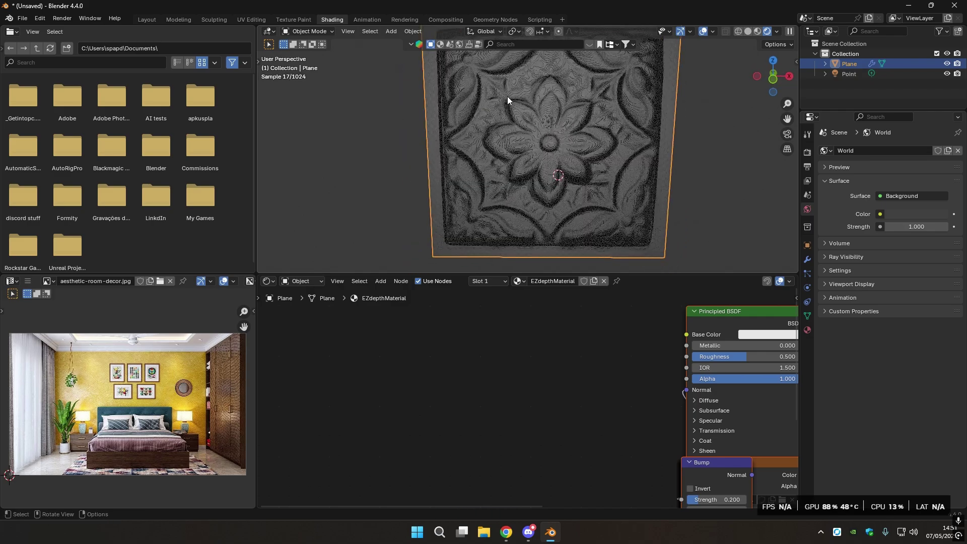
pyautogui.scroll(-2, 589, 98)
pyautogui.moveTo(589, 99); pyautogui.dragTo(552, 123, button='middle')
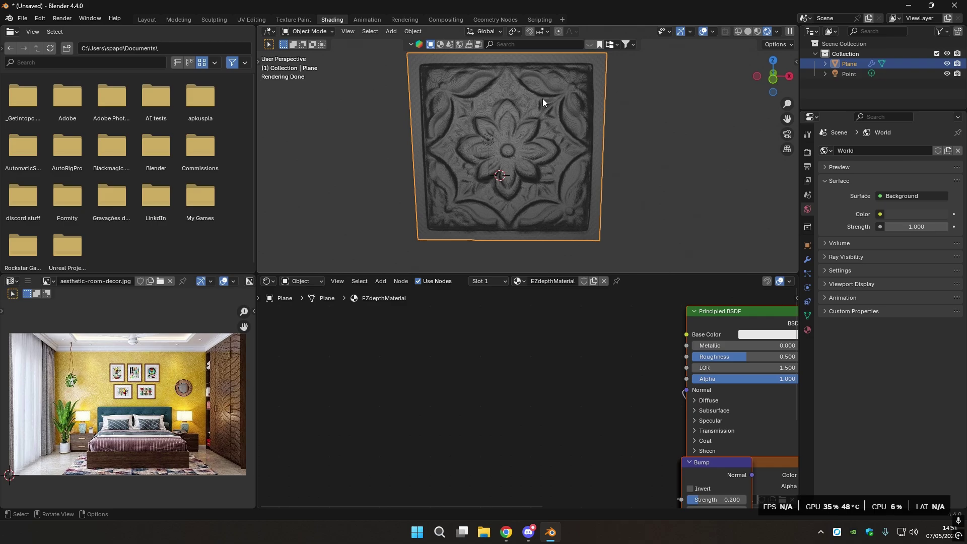
# Spread the Bump, image, displacement, Mapping and Texture Coordinate nodes leftward so the tree reads clearly.
pyautogui.moveTo(663, 360); pyautogui.dragTo(454, 350, button='middle')
pyautogui.scroll(-4, 451, 349)
pyautogui.click(370, 334)
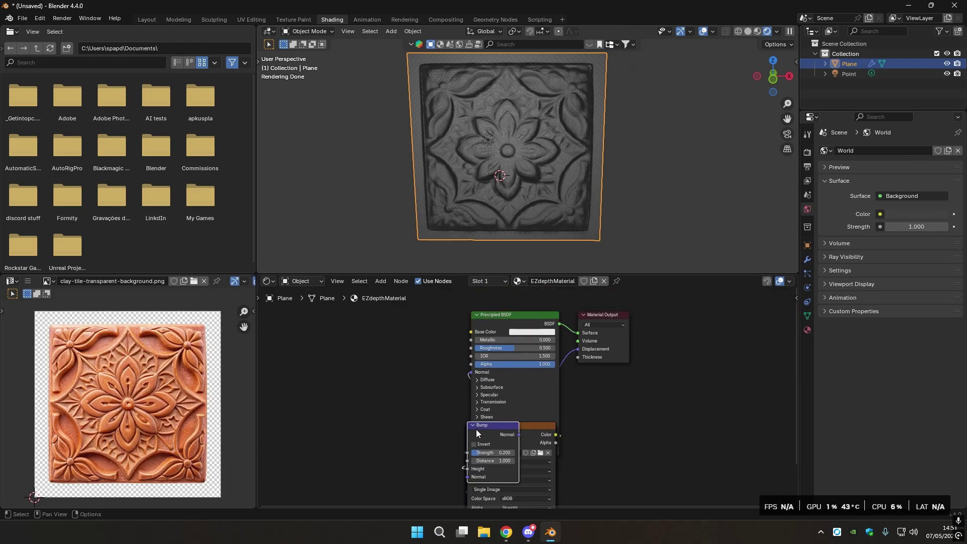
pyautogui.moveTo(477, 429); pyautogui.dragTo(412, 428)
pyautogui.moveTo(504, 437); pyautogui.dragTo(256, 448)
pyautogui.scroll(-5, 394, 431)
pyautogui.moveTo(516, 428); pyautogui.dragTo(299, 421)
pyautogui.moveTo(398, 436); pyautogui.dragTo(304, 405)
pyautogui.moveTo(534, 419); pyautogui.dragTo(469, 402, button='middle')
pyautogui.scroll(2, 470, 402)
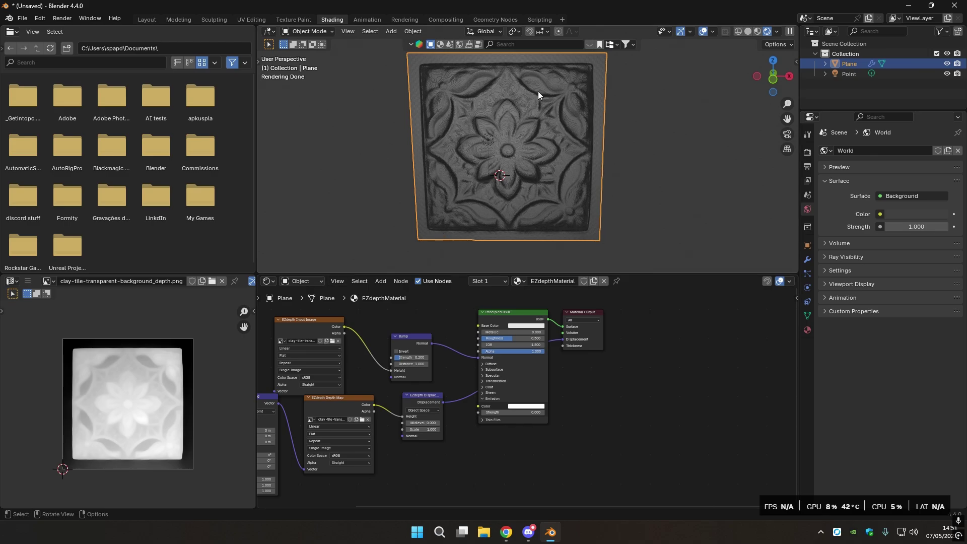
pyautogui.press('Tab')
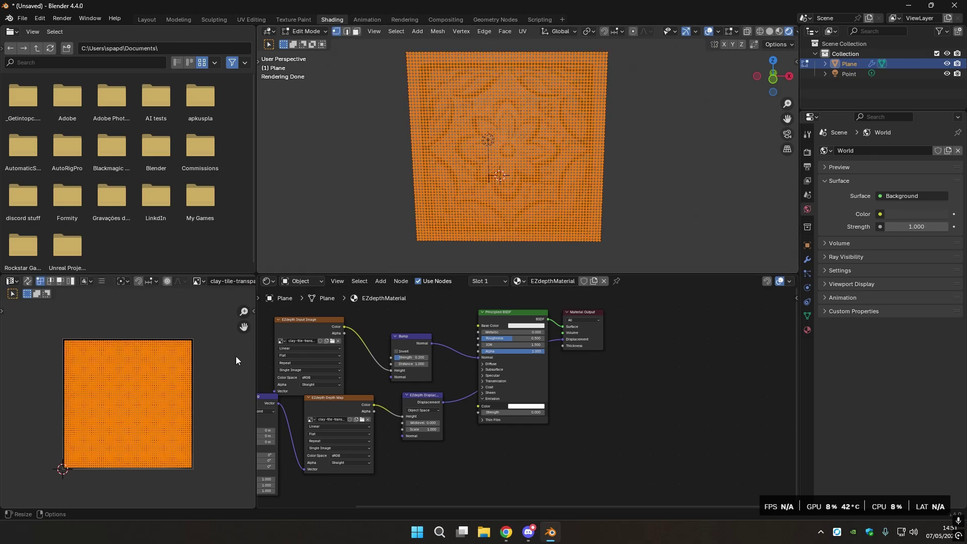
# Scale the plane's UVs down to about 0.786, then return to Object Mode and reselect the plane.
pyautogui.press('s')
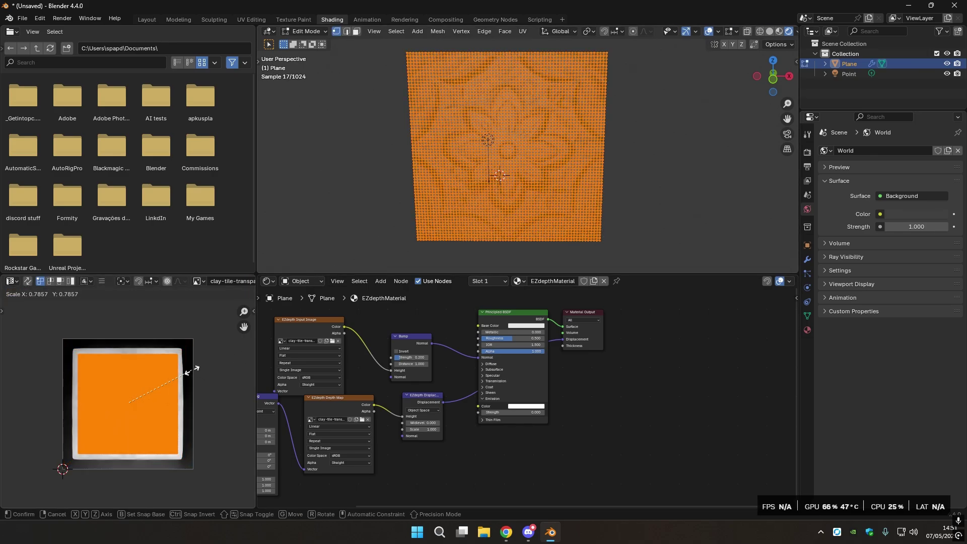
pyautogui.click(192, 369)
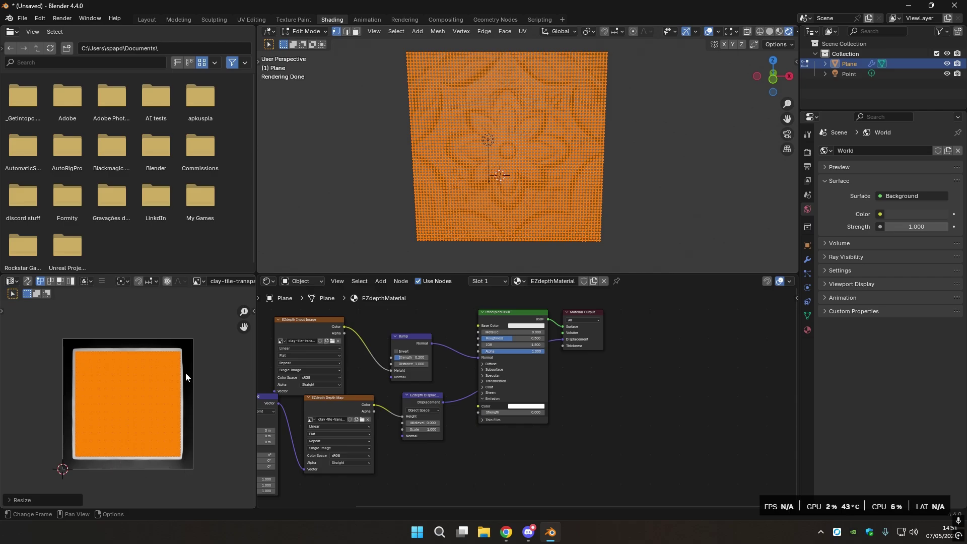
pyautogui.press('Tab')
pyautogui.click(634, 117)
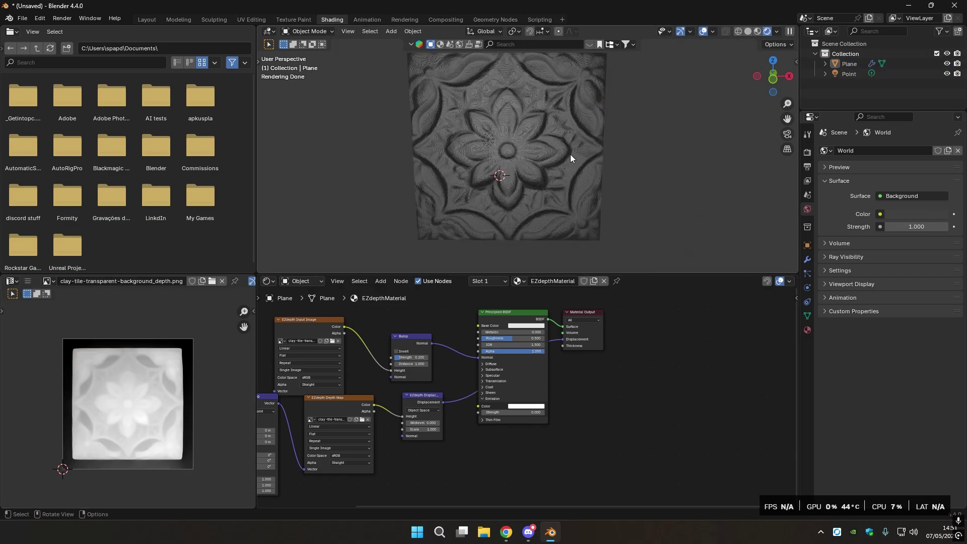
pyautogui.moveTo(570, 154)
pyautogui.mouseDown(button='middle')
pyautogui.moveTo(594, 117)
pyautogui.moveTo(419, 158)
pyautogui.moveTo(563, 152)
pyautogui.moveTo(554, 150)
pyautogui.mouseUp(button='middle')
pyautogui.click(555, 150)
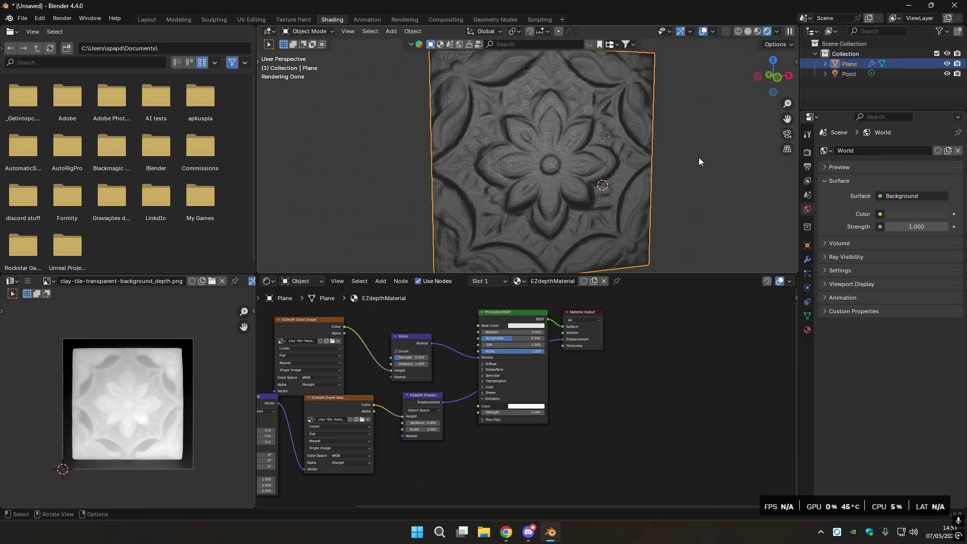
# Set the material's Surface Displacement method to Displacement and Bump.
pyautogui.keyDown('shift'); pyautogui.moveTo(691, 193); pyautogui.dragTo(634, 156, button='middle'); pyautogui.keyUp('shift')
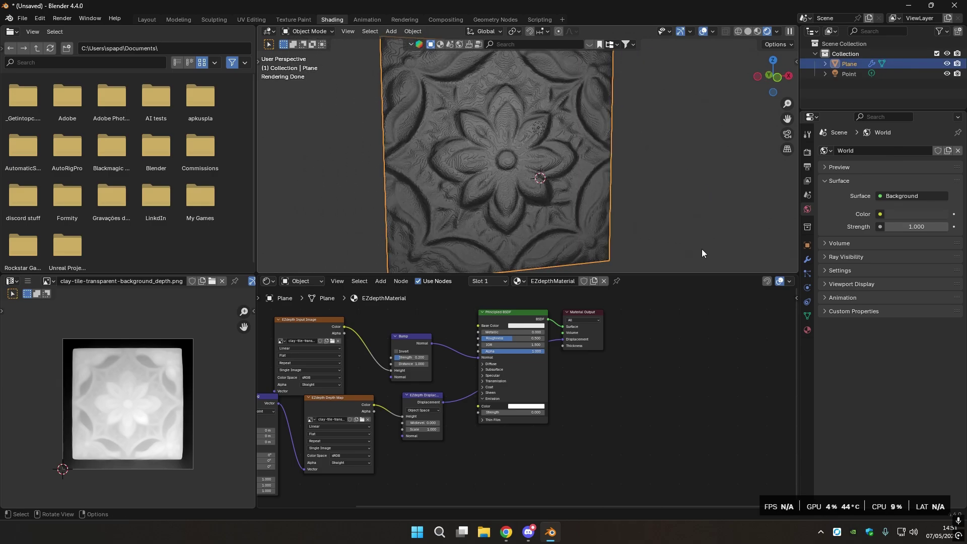
pyautogui.click(808, 330)
pyautogui.scroll(-5, 849, 367)
pyautogui.scroll(-8, 848, 365)
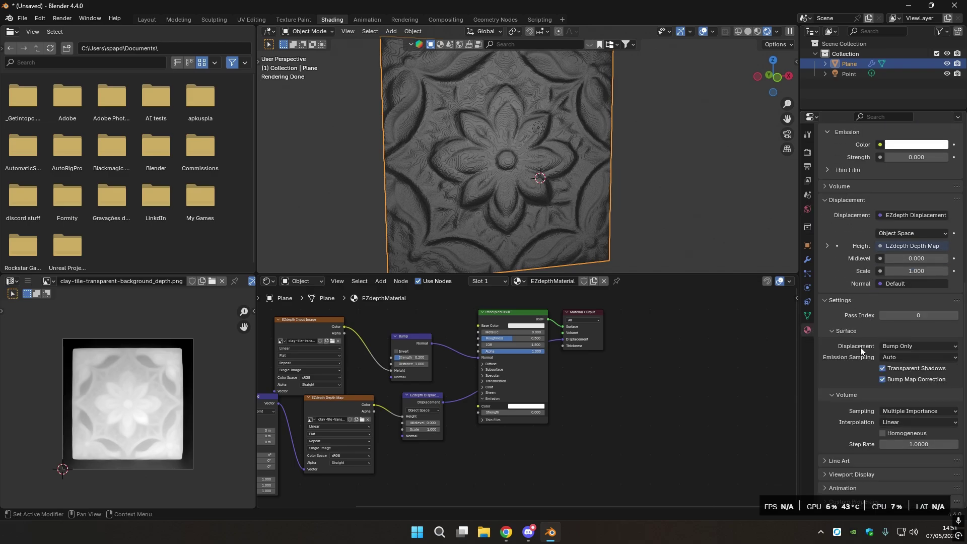
pyautogui.click(896, 347)
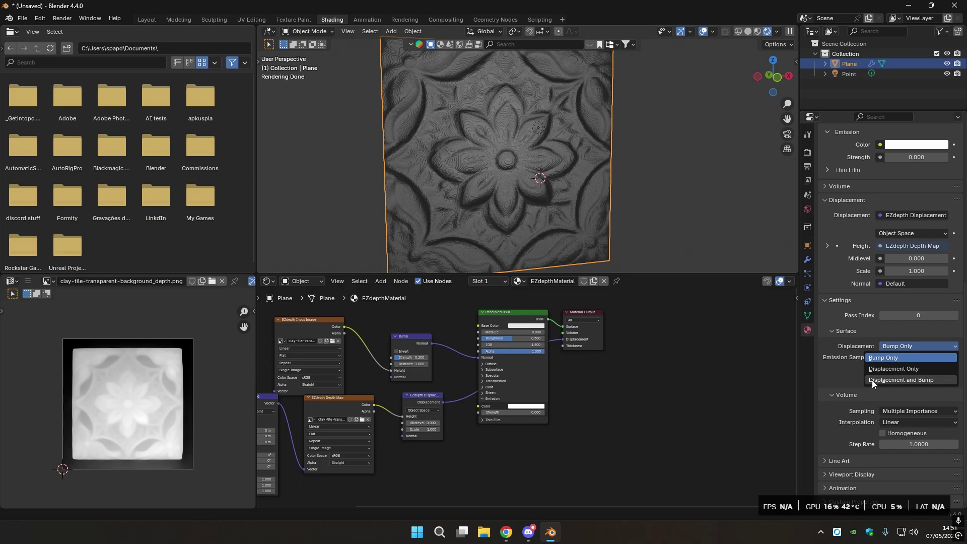
pyautogui.click(930, 379)
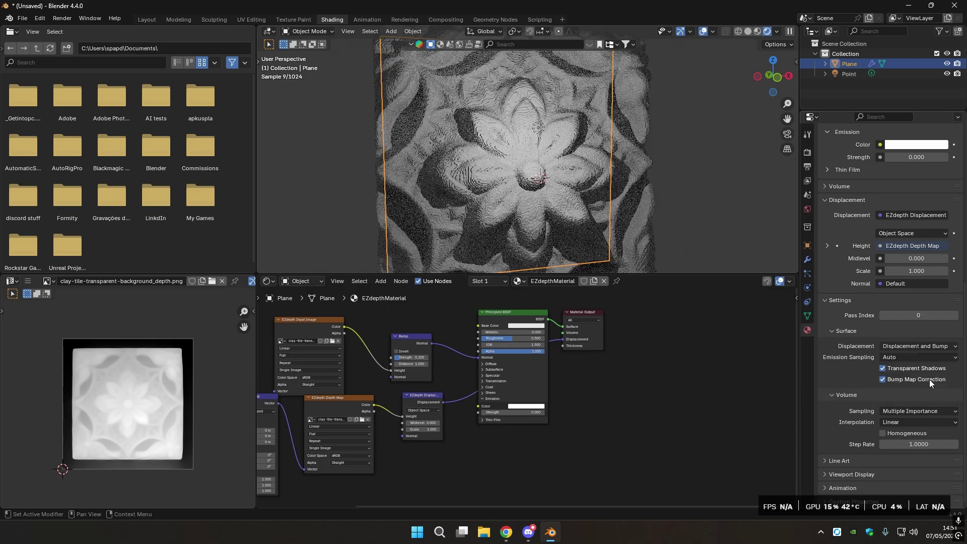
pyautogui.scroll(-3, 642, 162)
# Lower the EZdepth Displacement Scale to 0.3 for a shallower relief.
pyautogui.click(711, 159)
pyautogui.moveTo(712, 159); pyautogui.dragTo(743, 155, button='middle')
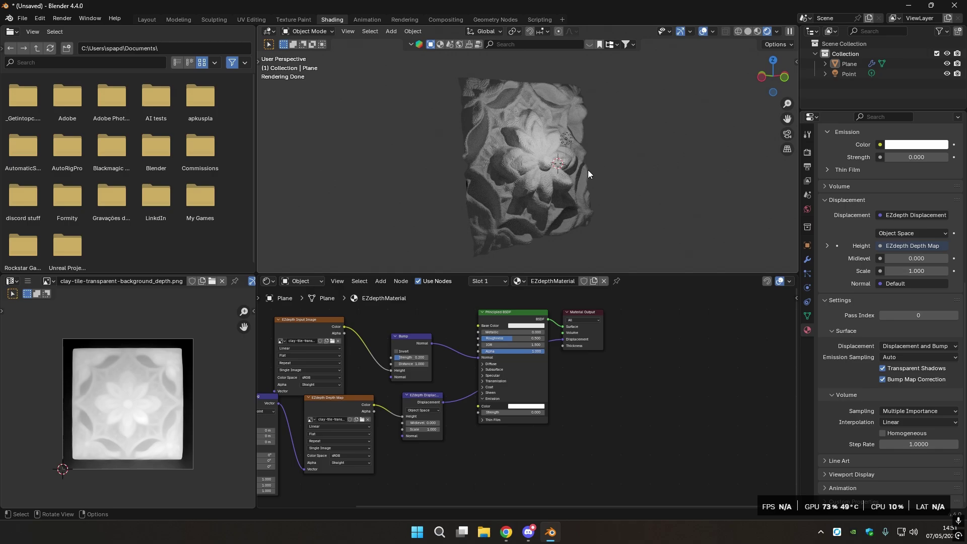
pyautogui.scroll(3, 605, 343)
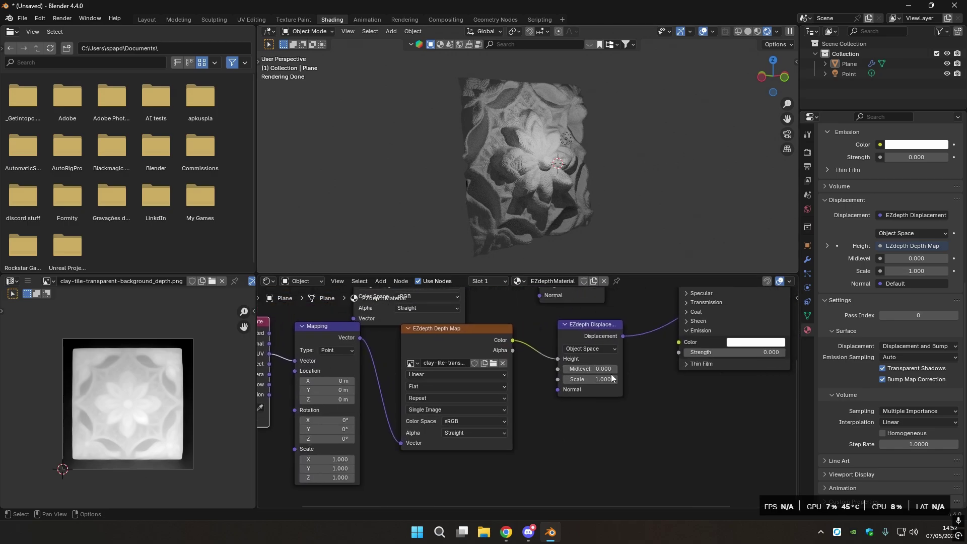
pyautogui.moveTo(600, 381); pyautogui.dragTo(570, 382)
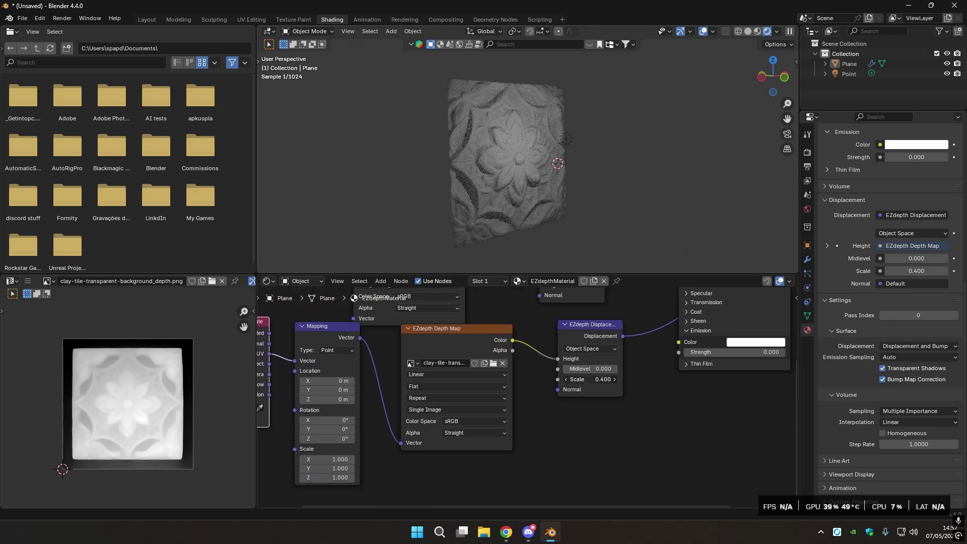
# Move the point light in front of the tile, near its top-left.
pyautogui.click(565, 140)
pyautogui.moveTo(579, 146); pyautogui.dragTo(614, 182, button='middle')
pyautogui.press('g')
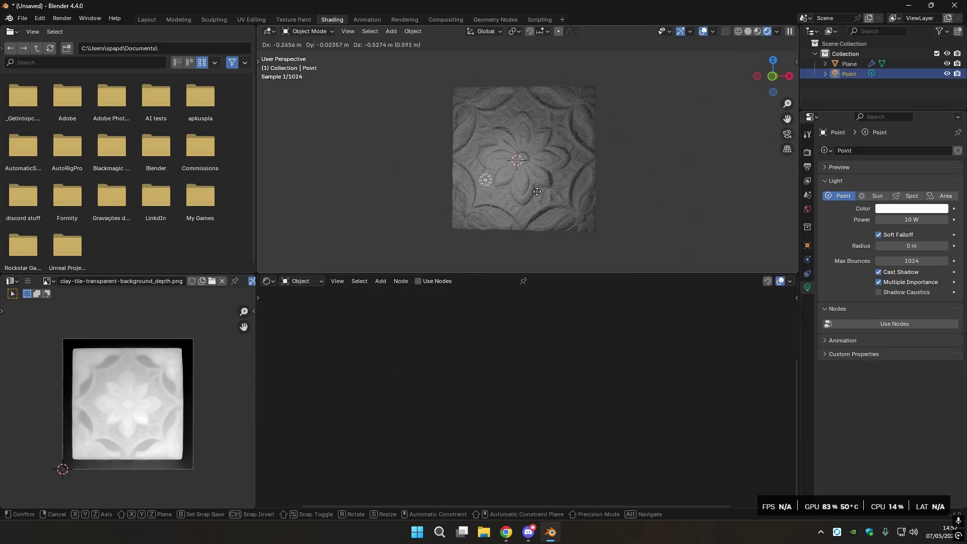
pyautogui.click(535, 132)
pyautogui.click(535, 132)
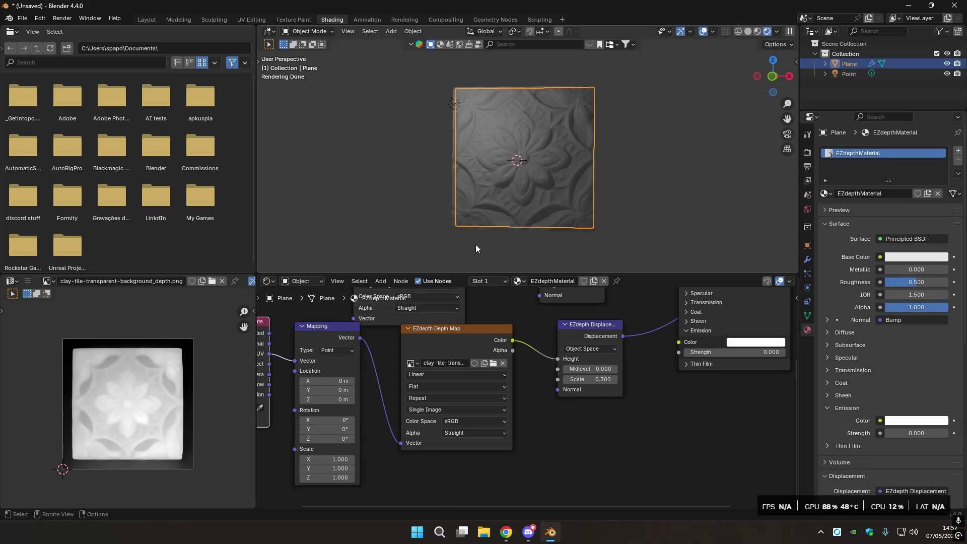
pyautogui.click(451, 102)
pyautogui.press('g')
pyautogui.click(453, 97)
pyautogui.click(539, 132)
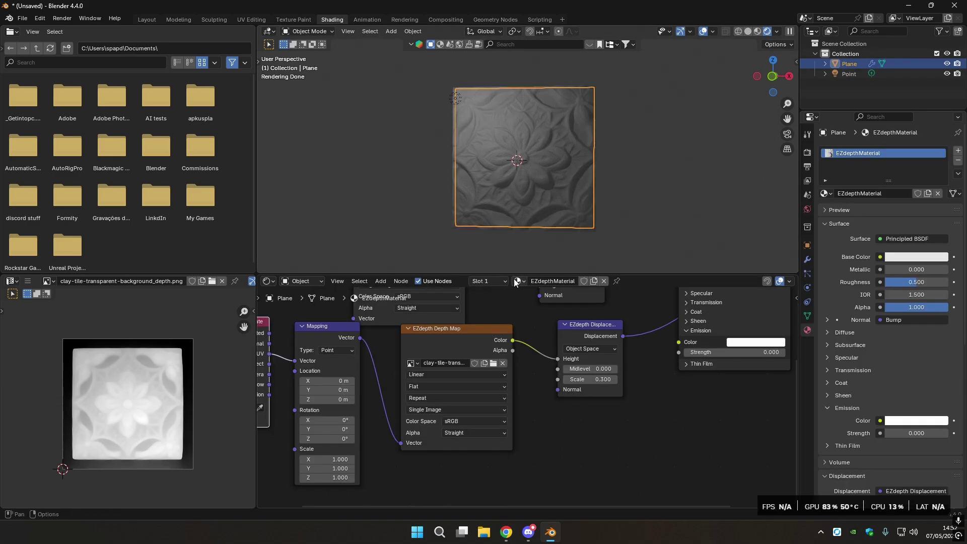
pyautogui.scroll(-4, 474, 419)
pyautogui.click(442, 329)
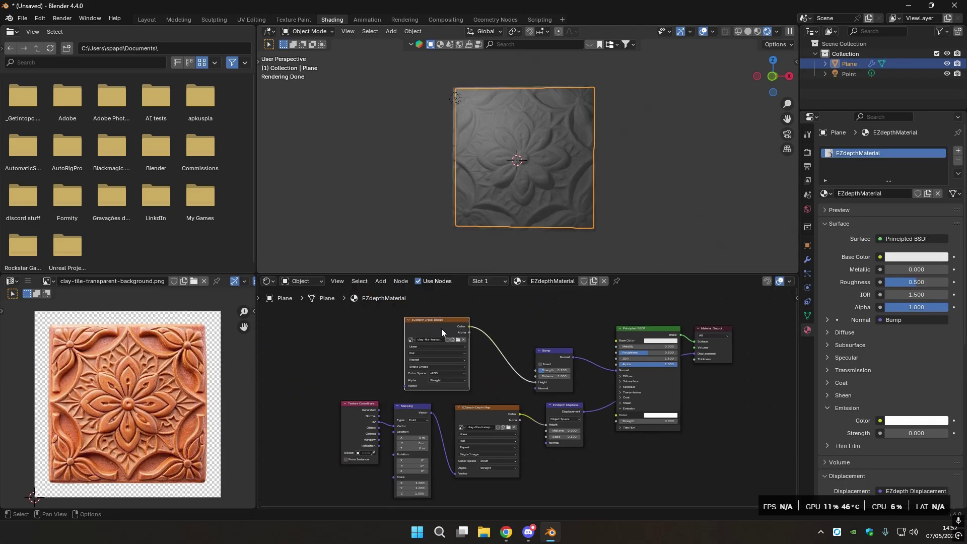
# Link the EZdepth Input Image Color output into the Principled BSDF Base Color.
pyautogui.moveTo(470, 327); pyautogui.dragTo(516, 330)
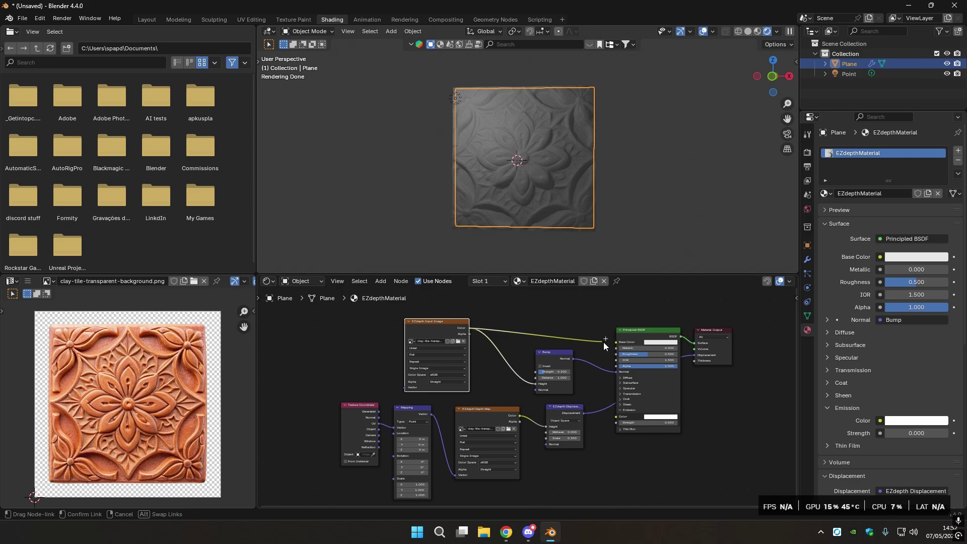
pyautogui.moveTo(603, 342); pyautogui.dragTo(610, 343)
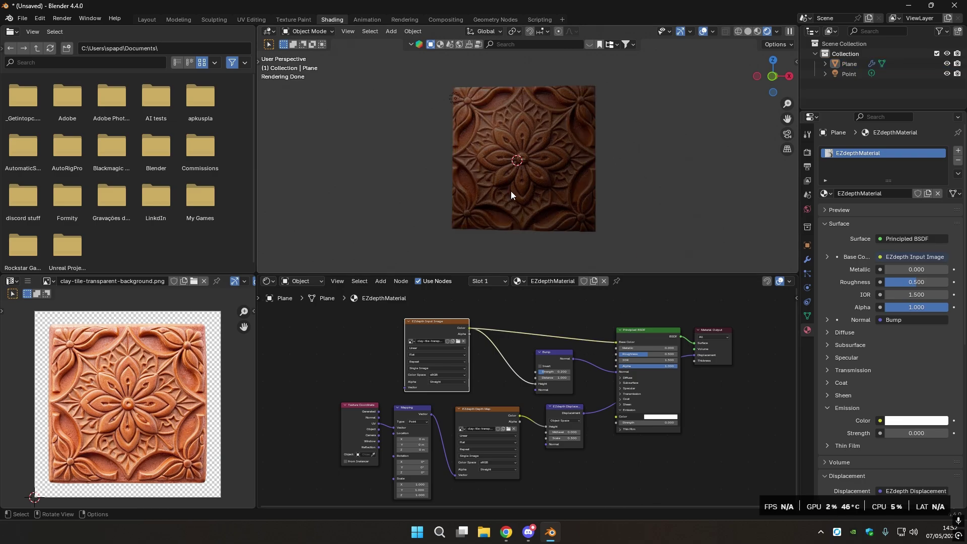
pyautogui.scroll(5, 511, 196)
pyautogui.scroll(-1, 524, 204)
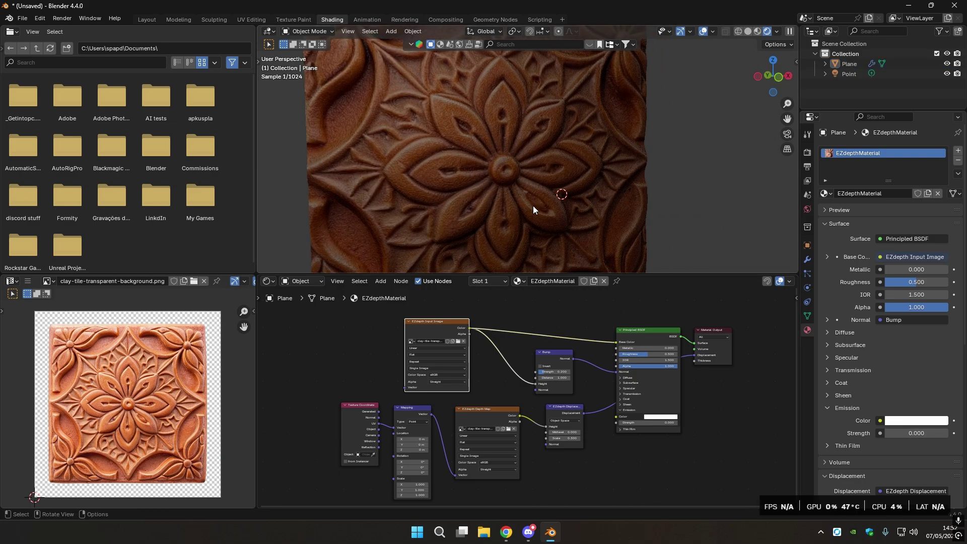
pyautogui.scroll(-3, 579, 197)
pyautogui.moveTo(650, 178)
pyautogui.mouseDown(button='middle')
pyautogui.moveTo(533, 173)
pyautogui.moveTo(548, 194)
pyautogui.moveTo(621, 201)
pyautogui.moveTo(658, 173)
pyautogui.moveTo(635, 171)
pyautogui.mouseUp(button='middle')
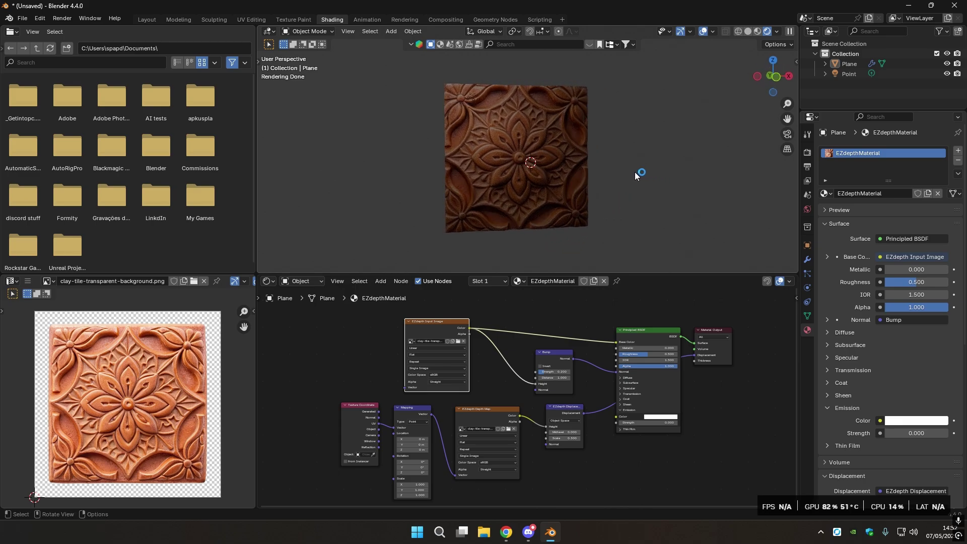
# Show the EZdepth sidebar panel with Shader mode and Subdivide Mesh level 2.
pyautogui.press('n')
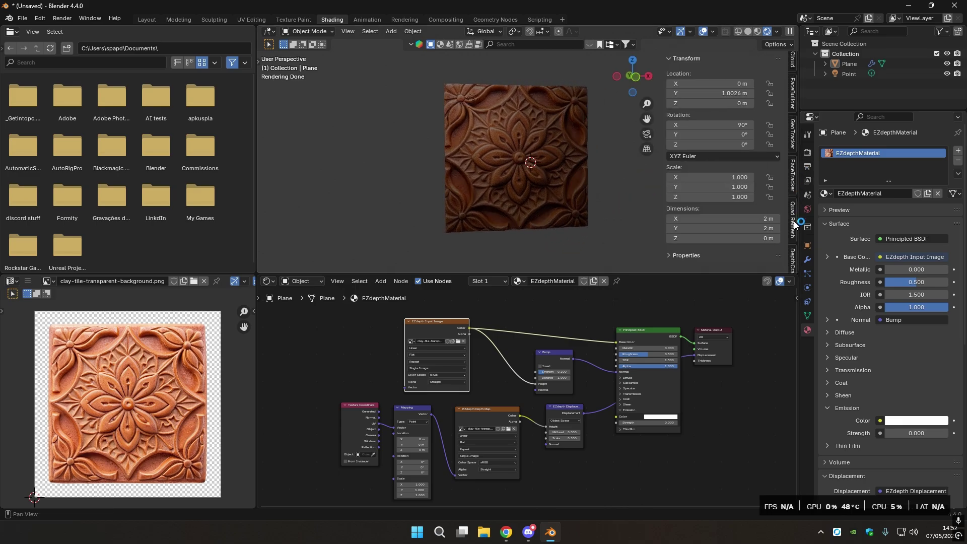
pyautogui.scroll(-3, 794, 227)
pyautogui.click(793, 254)
pyautogui.scroll(-2, 735, 171)
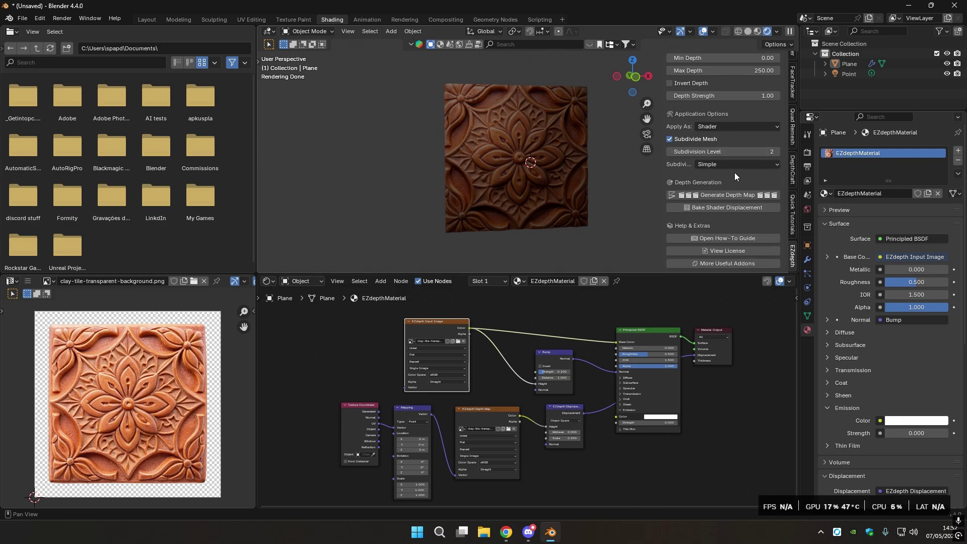
pyautogui.click(769, 202)
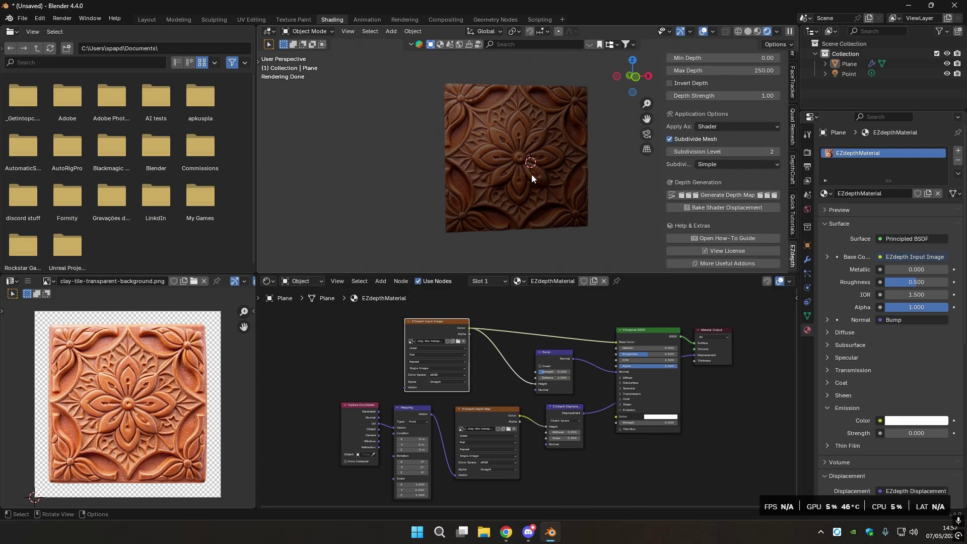
# Bake the shader displacement into the mesh and remove the Material Output displacement link.
pyautogui.click(716, 207)
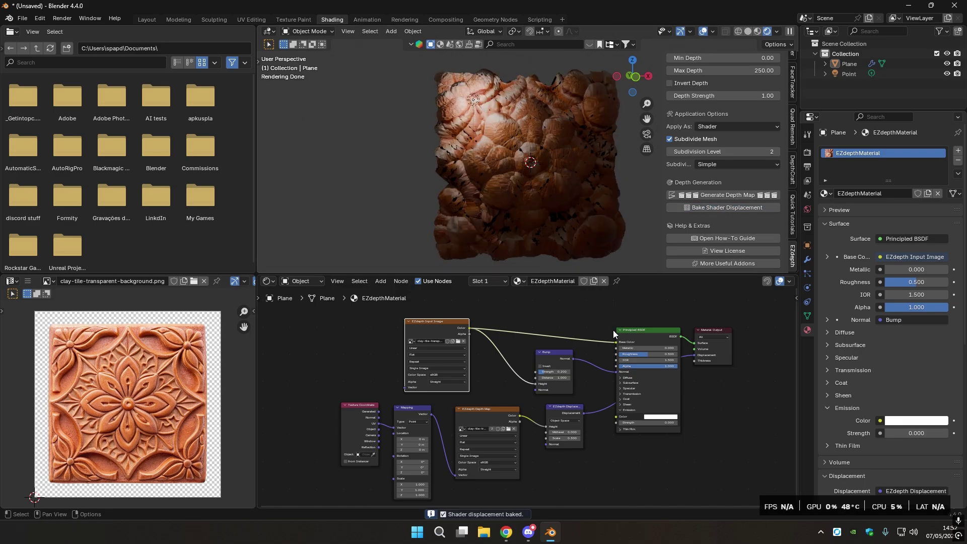
pyautogui.moveTo(651, 336); pyautogui.dragTo(627, 300)
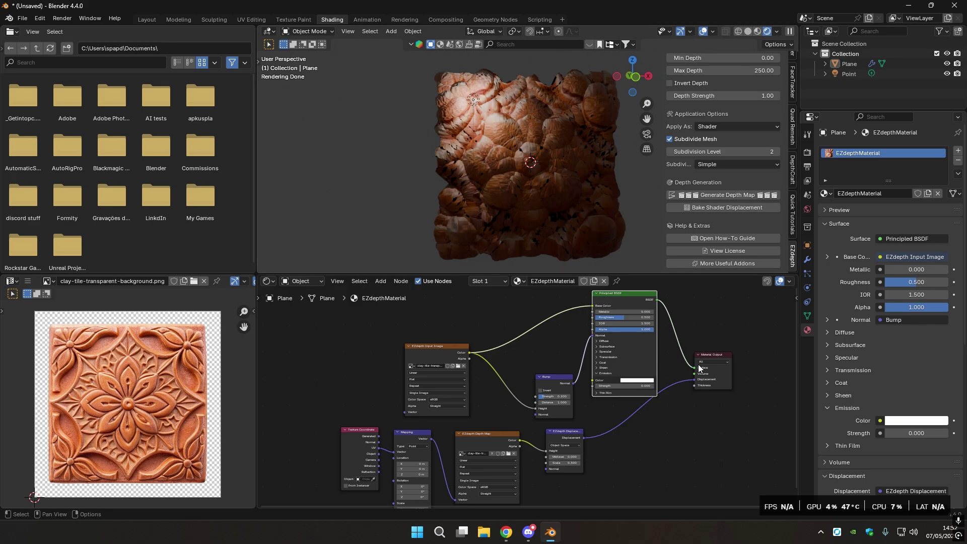
pyautogui.moveTo(697, 384); pyautogui.dragTo(690, 386)
pyautogui.moveTo(658, 425); pyautogui.dragTo(659, 397)
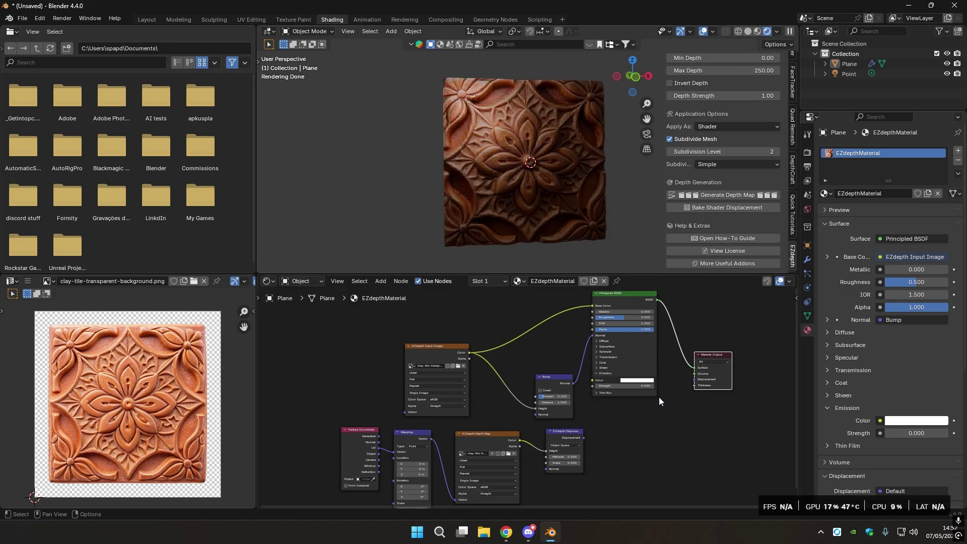
# Inspect the baked relief geometry in Edit Mode, then return to Object Mode.
pyautogui.moveTo(428, 141); pyautogui.dragTo(393, 160, button='middle')
pyautogui.press('Tab')
pyautogui.scroll(3, 393, 160)
pyautogui.click(393, 160)
pyautogui.scroll(4, 544, 150)
pyautogui.moveTo(551, 151); pyautogui.dragTo(562, 74, button='middle')
pyautogui.press('Tab')
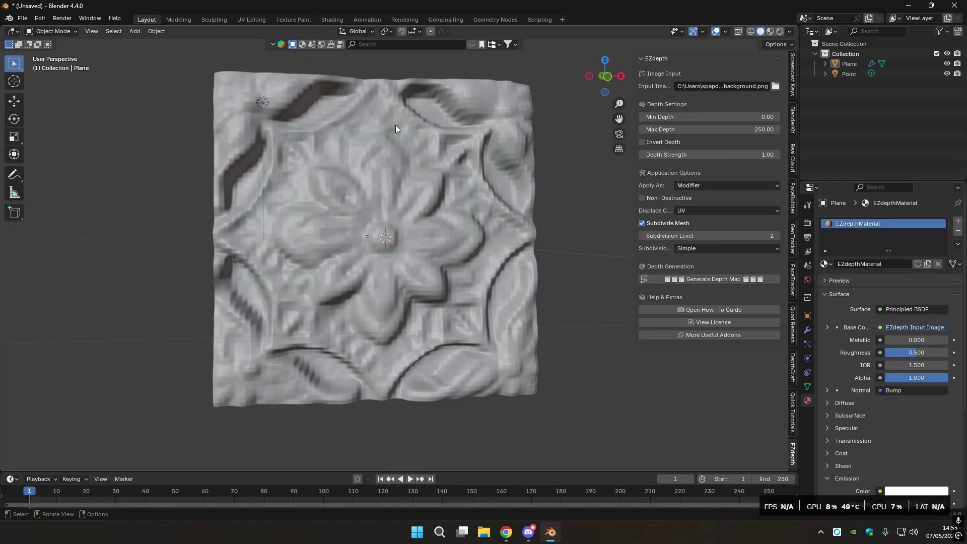